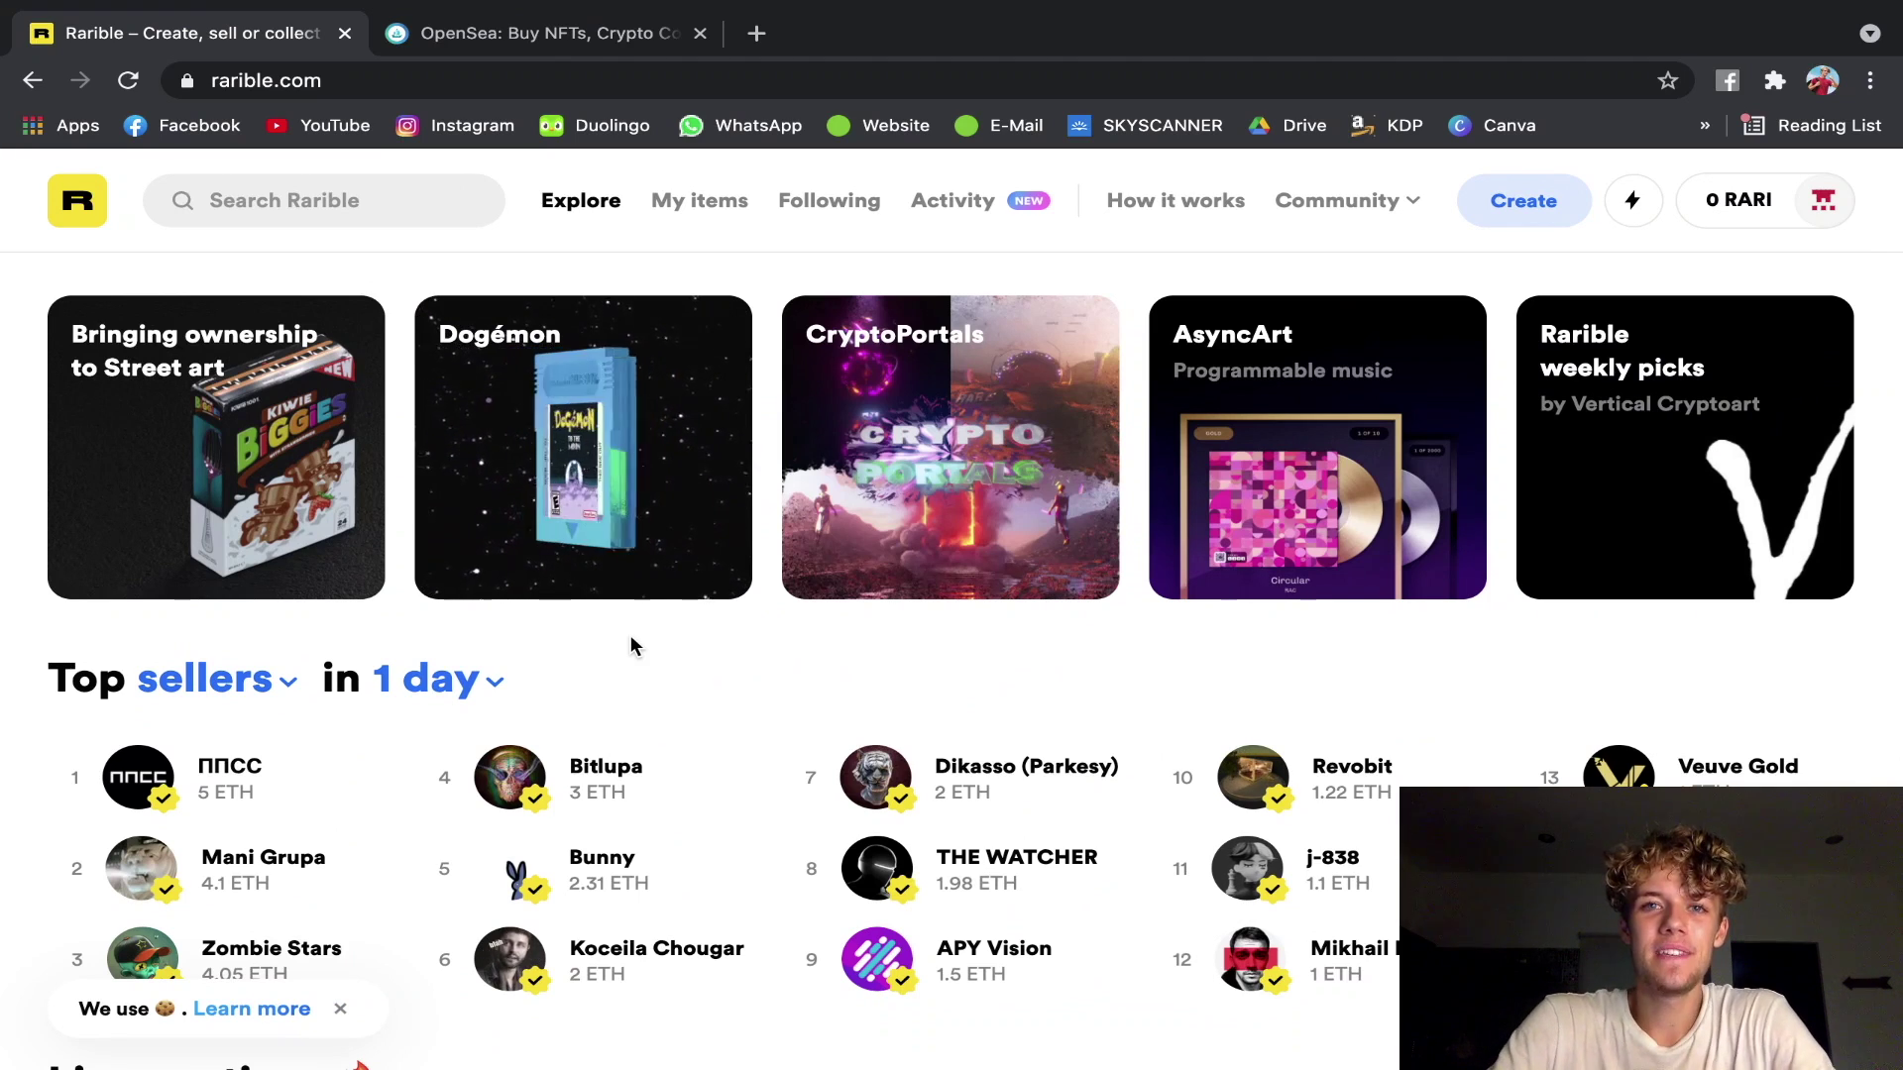
Leave full screen, move OBS aside and preview the earth.png image on the desktop.
mouse_move(87, 52)
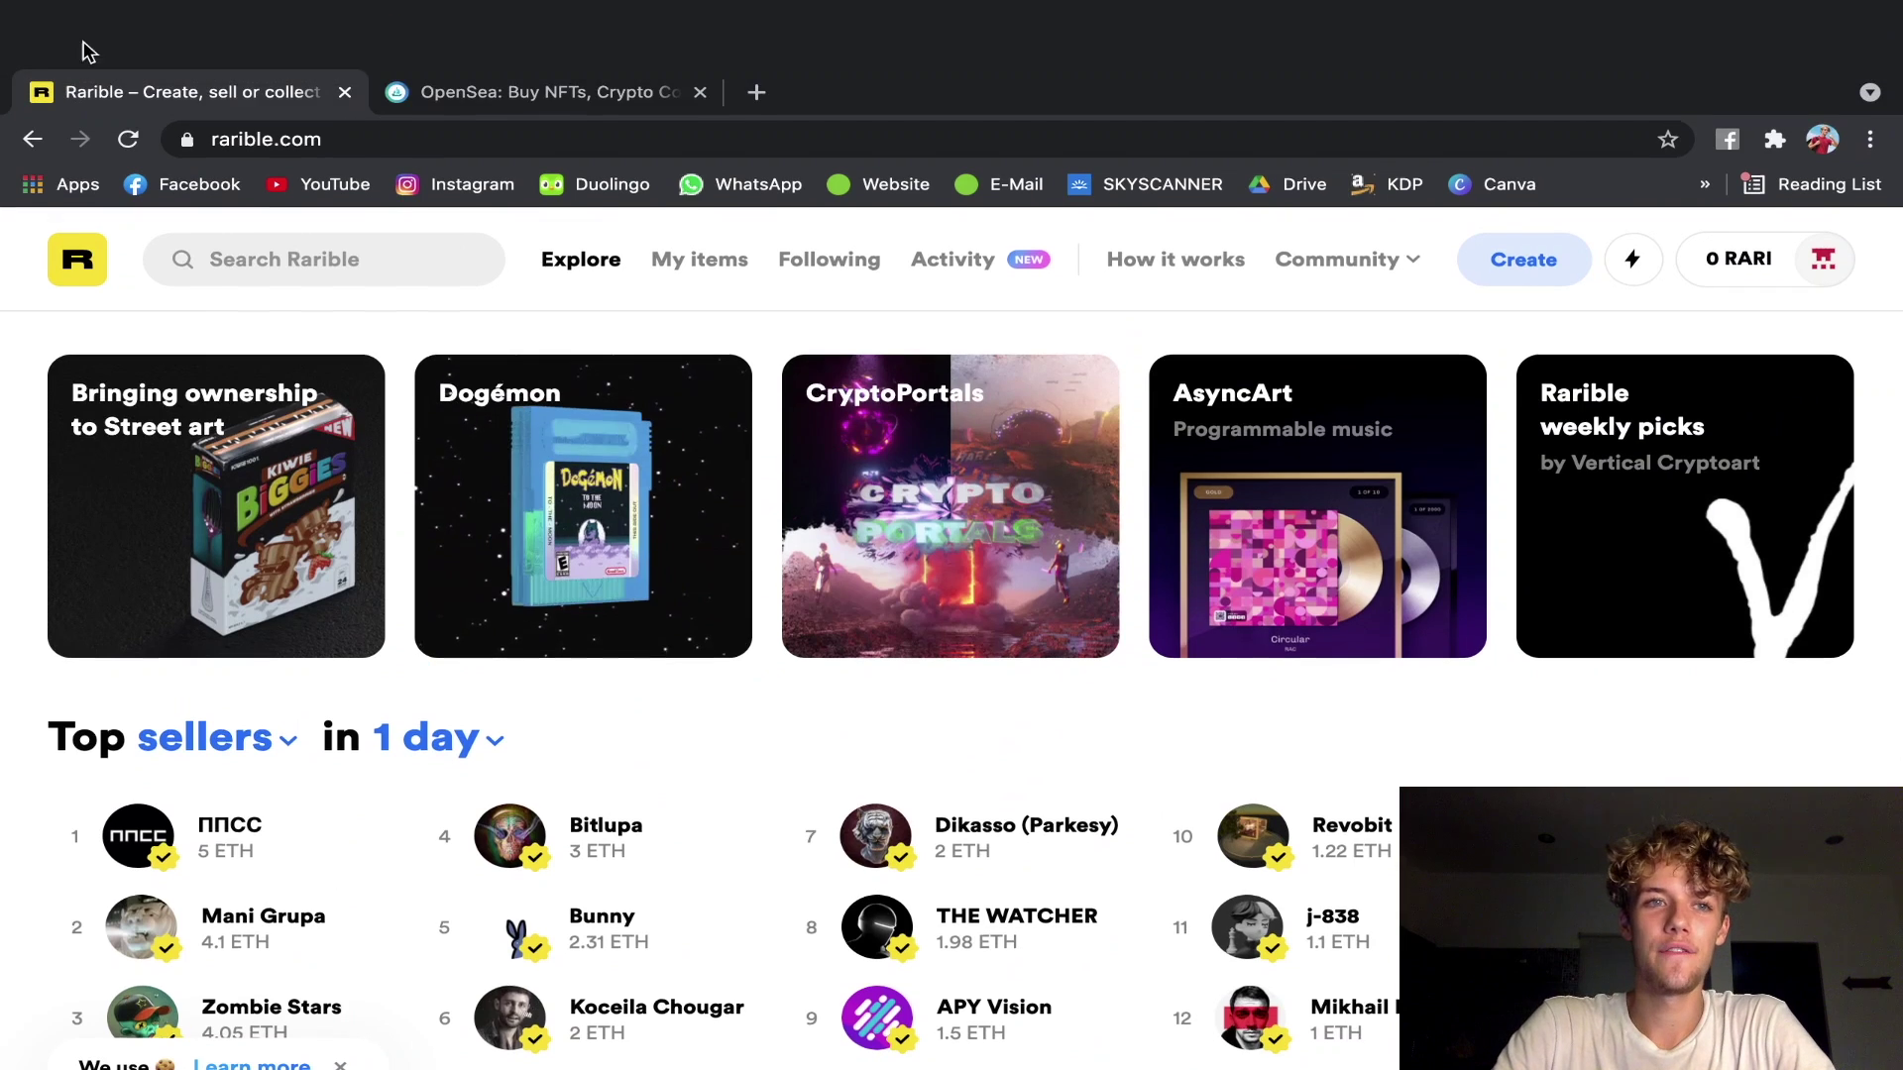
key("ctrl+super+f")
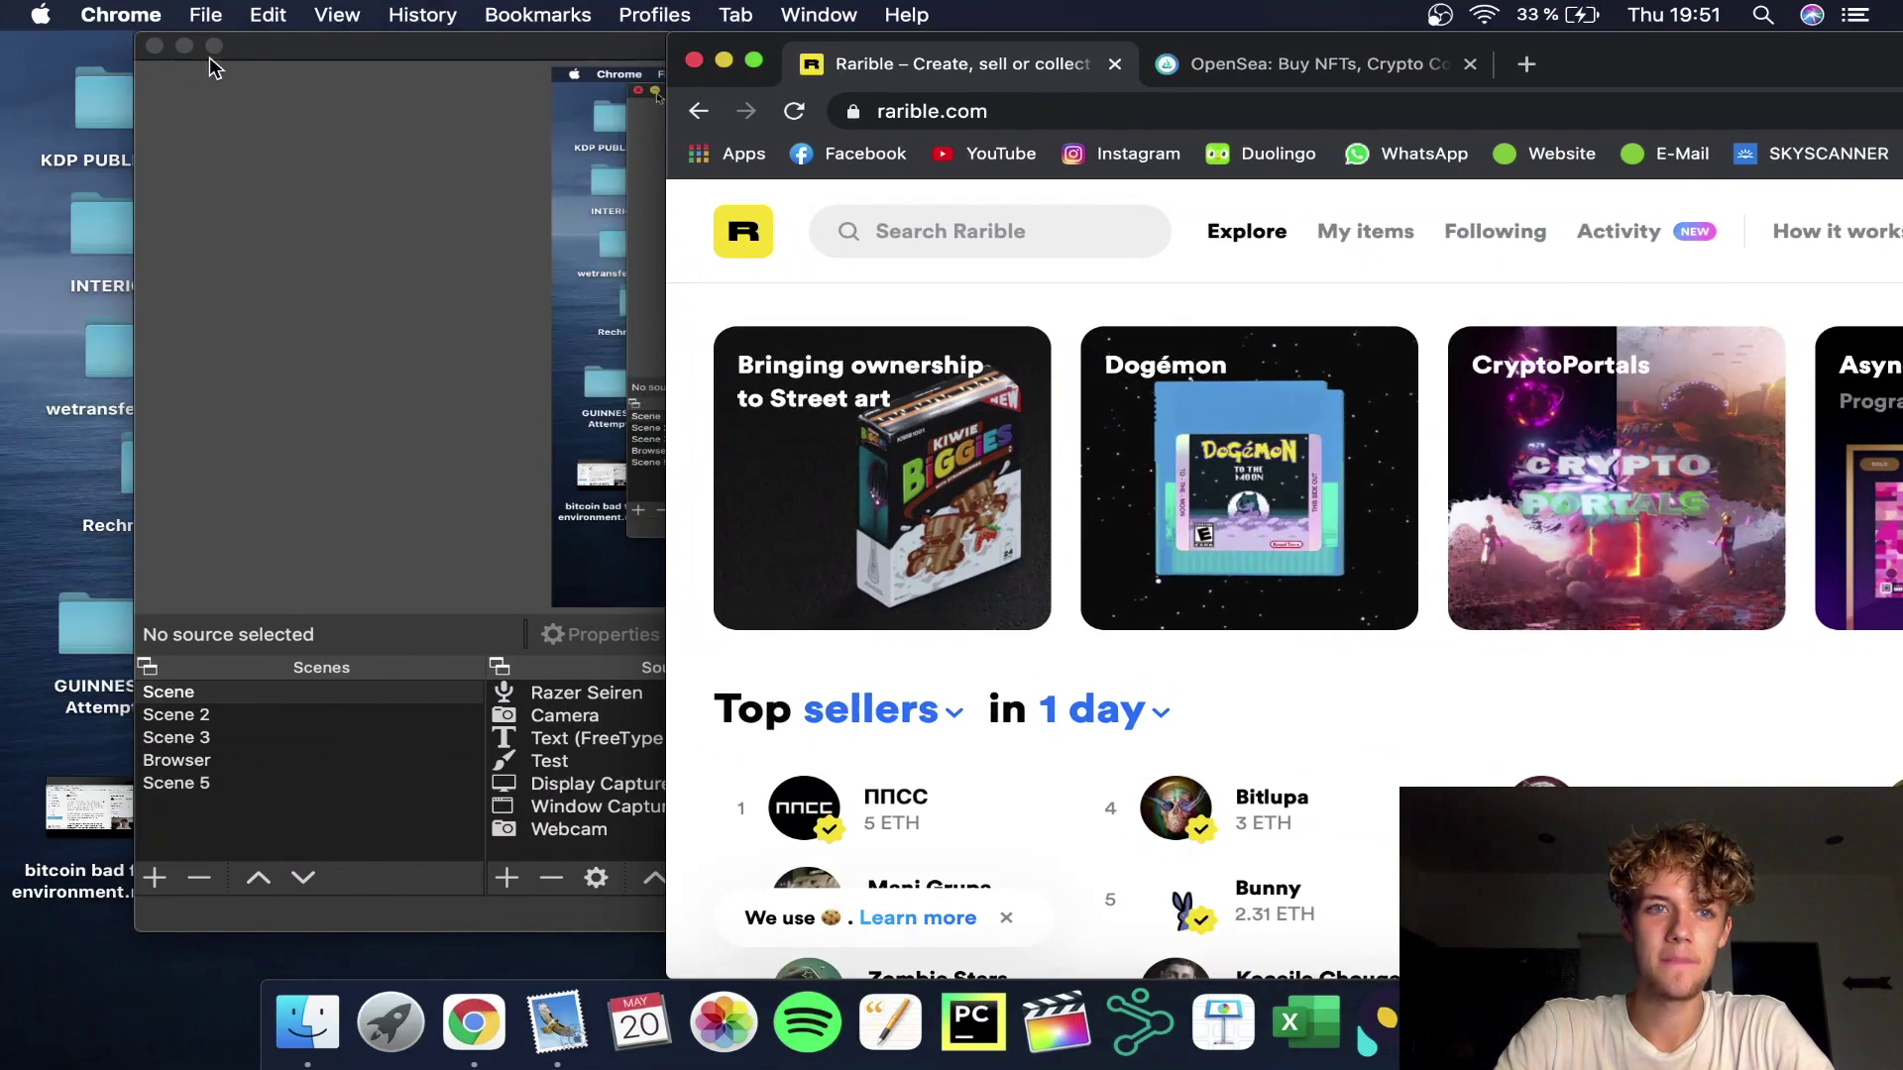
left_click_drag(212, 67, 732, 63)
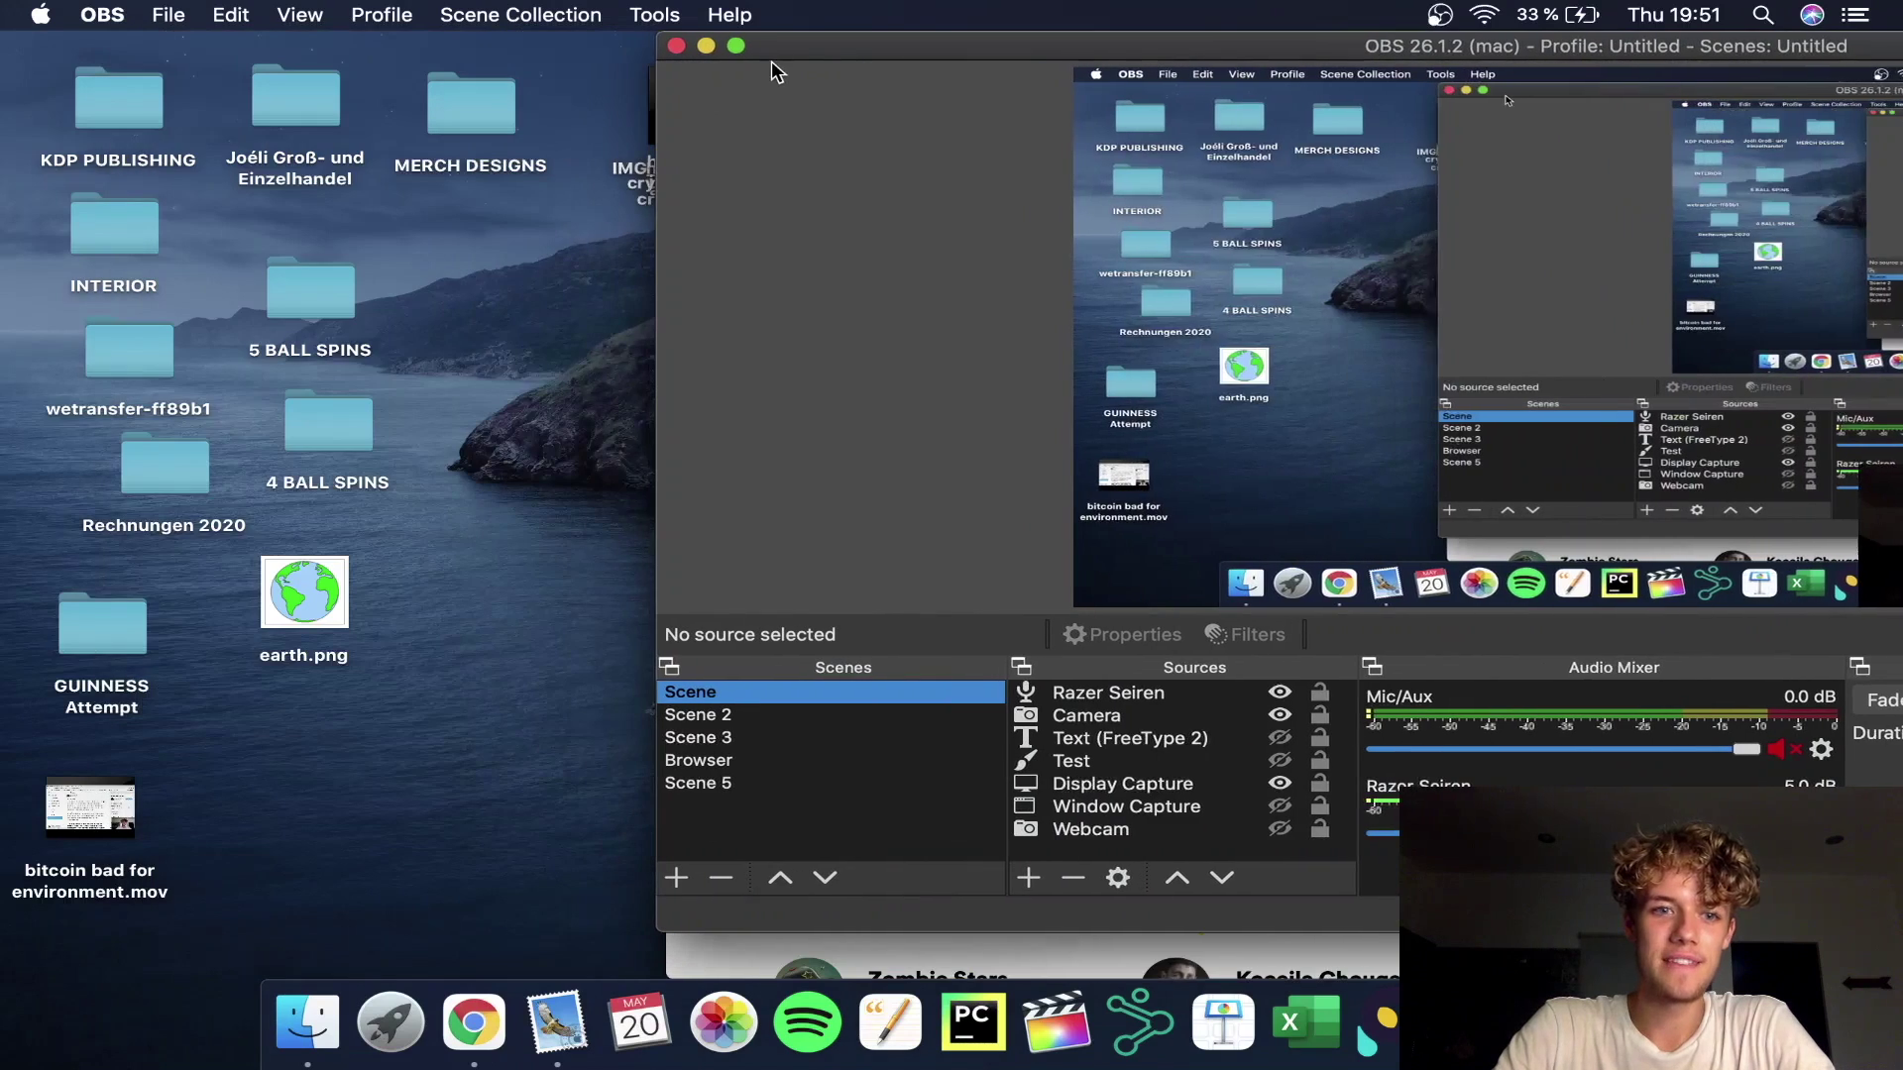
left_click(314, 586)
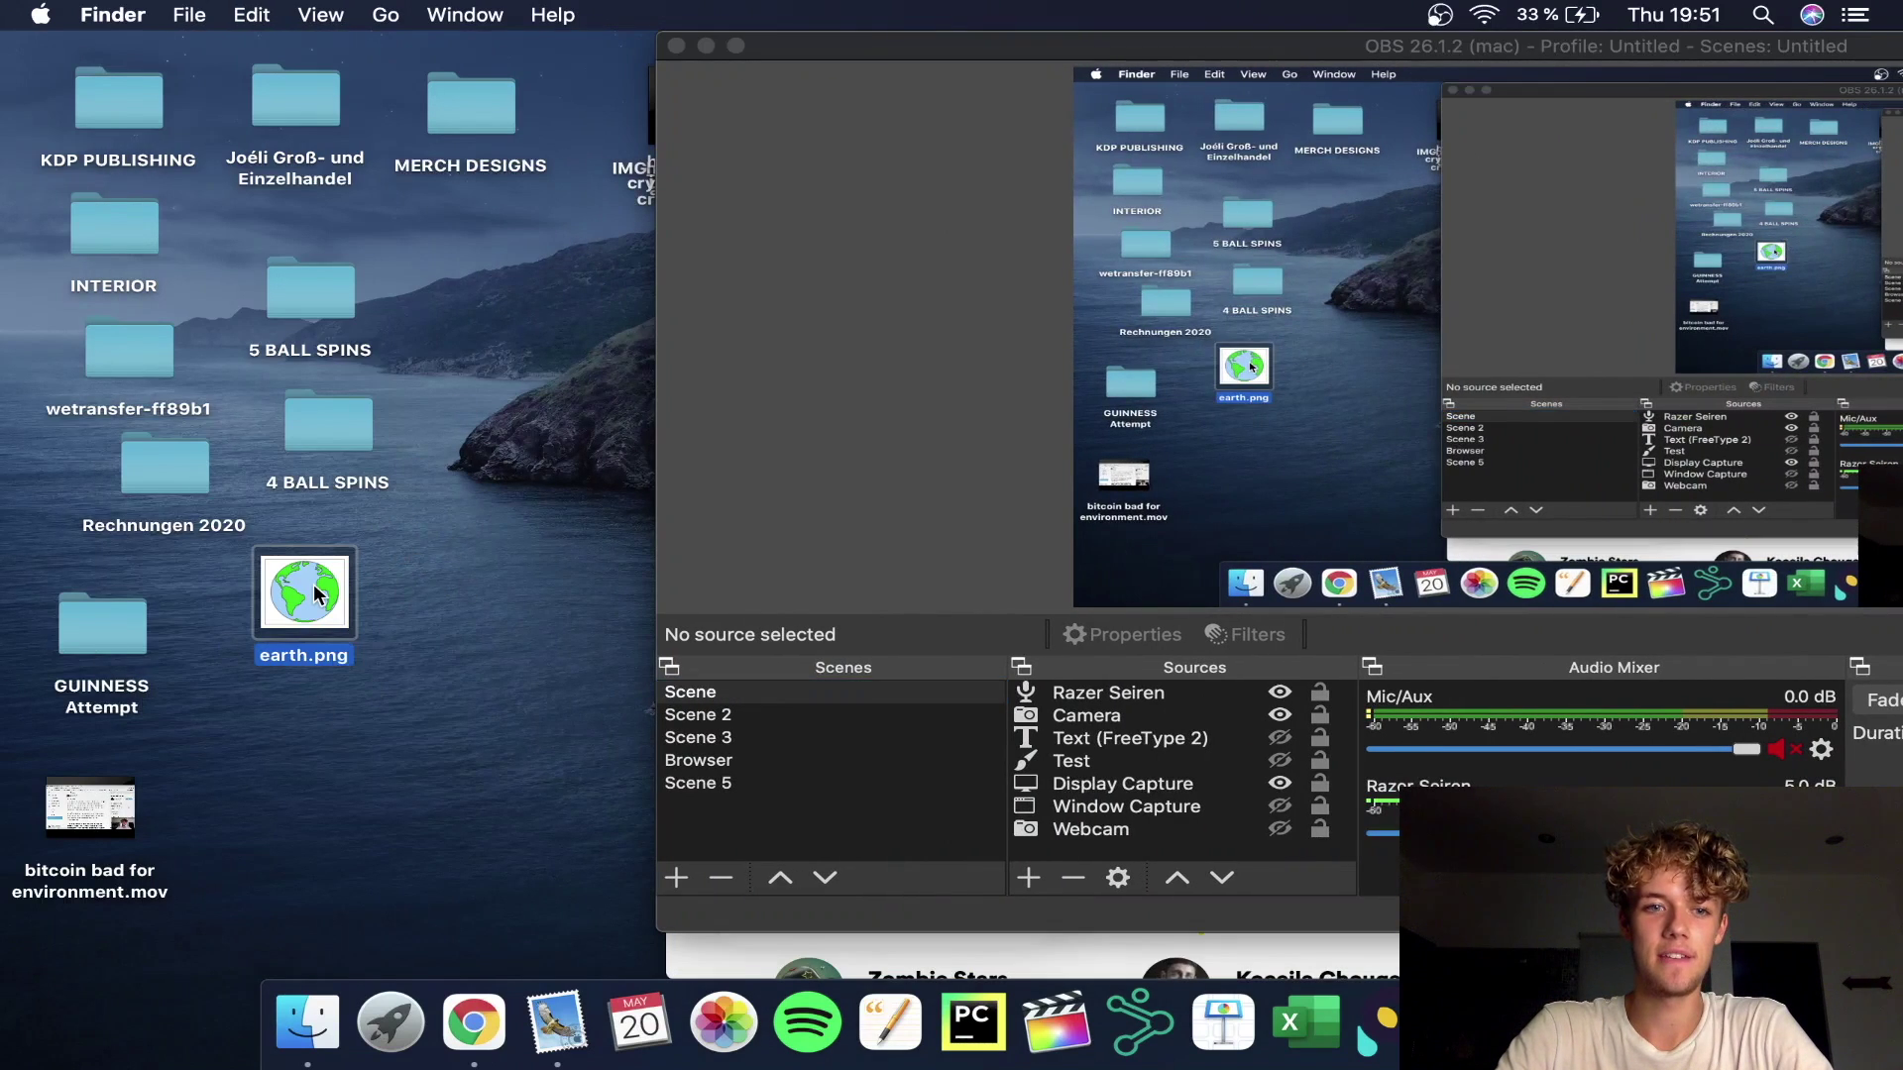
key("space")
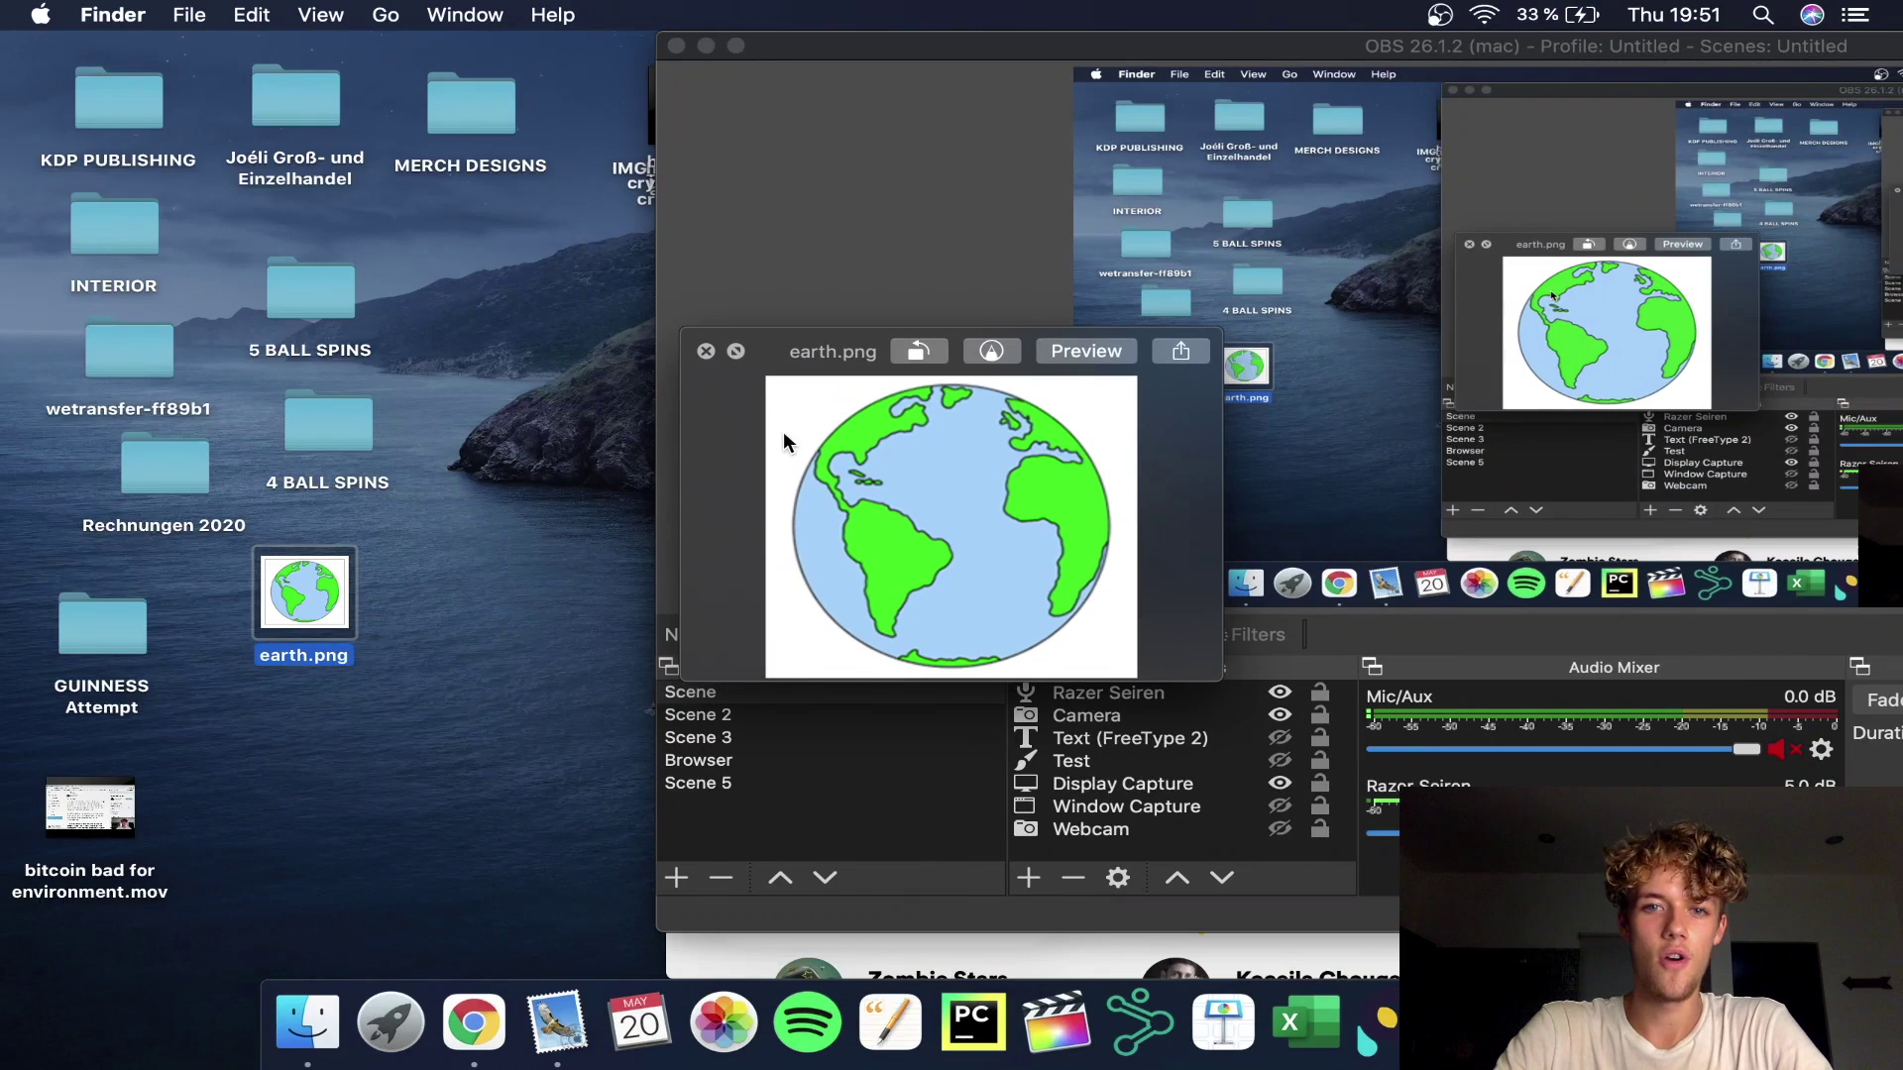
left_click(708, 353)
left_click(436, 535)
Return the Rarible browser to full screen and scroll through the Explore page.
left_click(466, 1056)
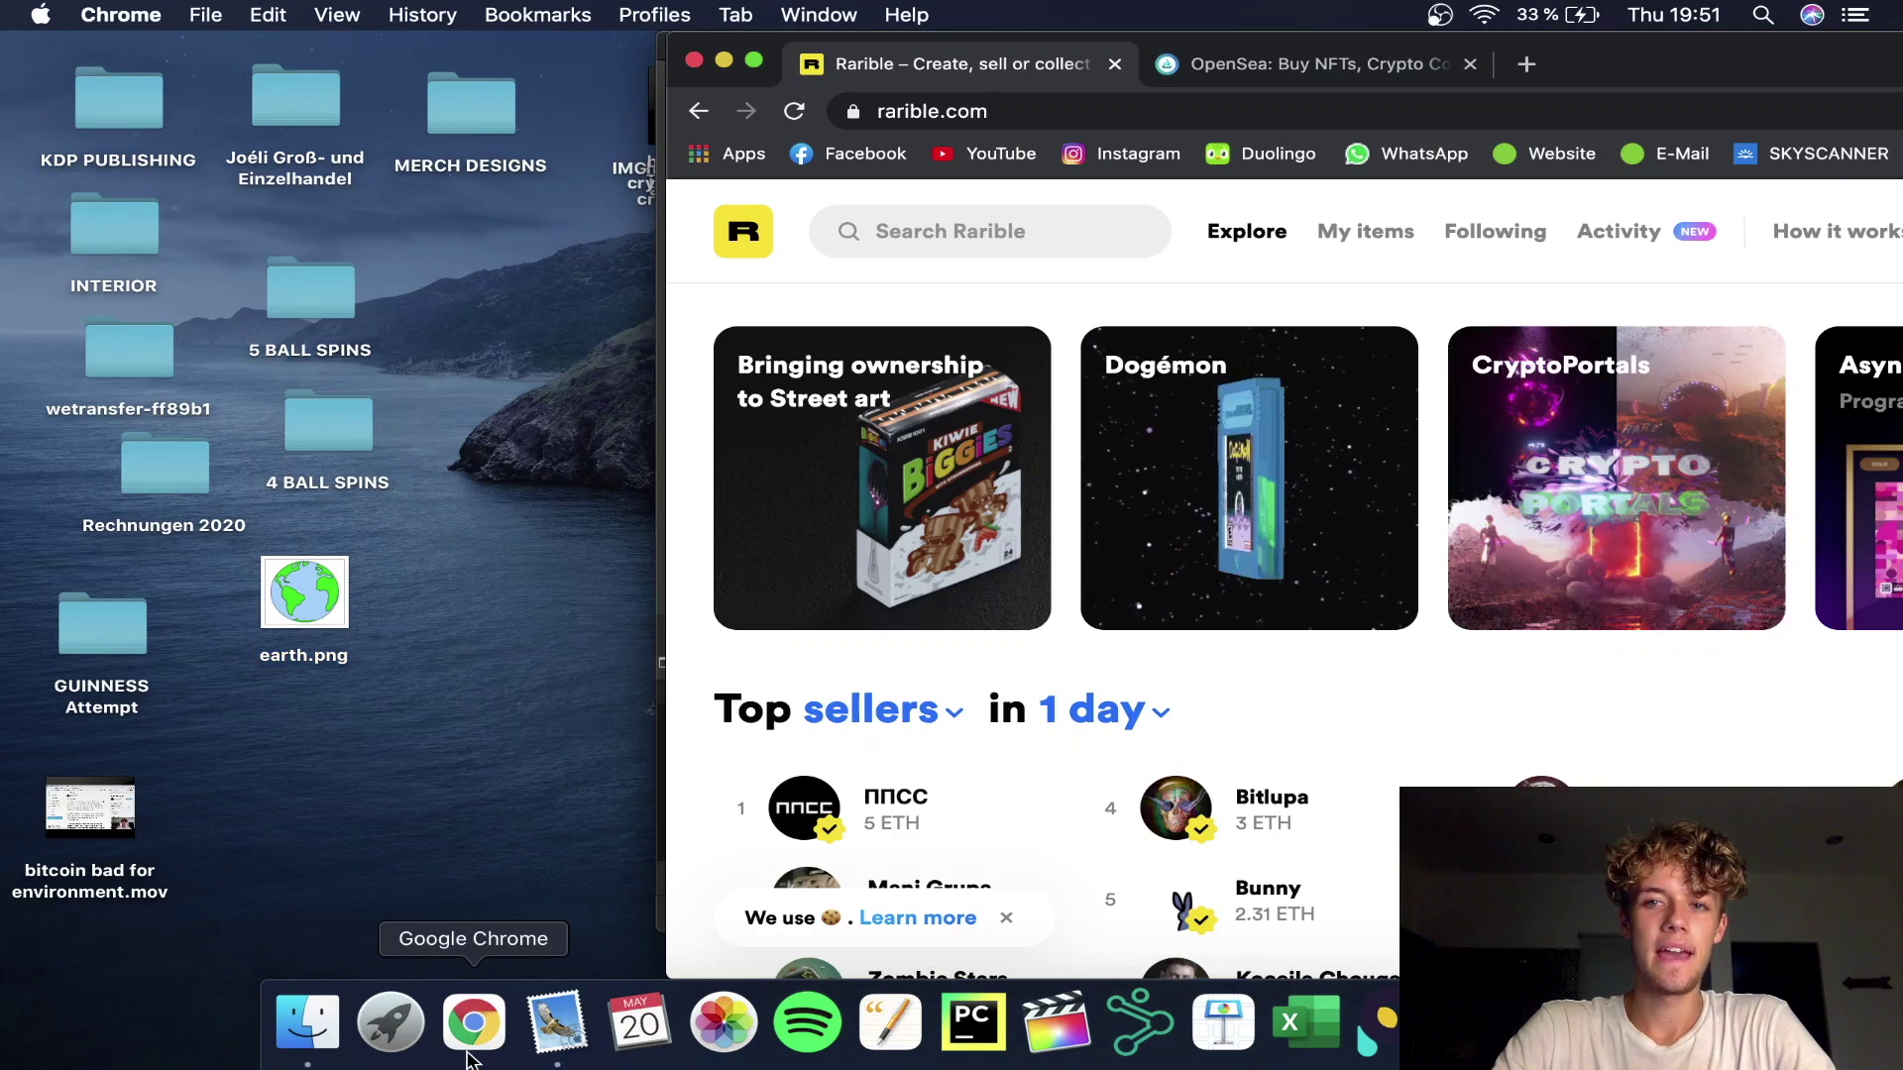
left_click(754, 61)
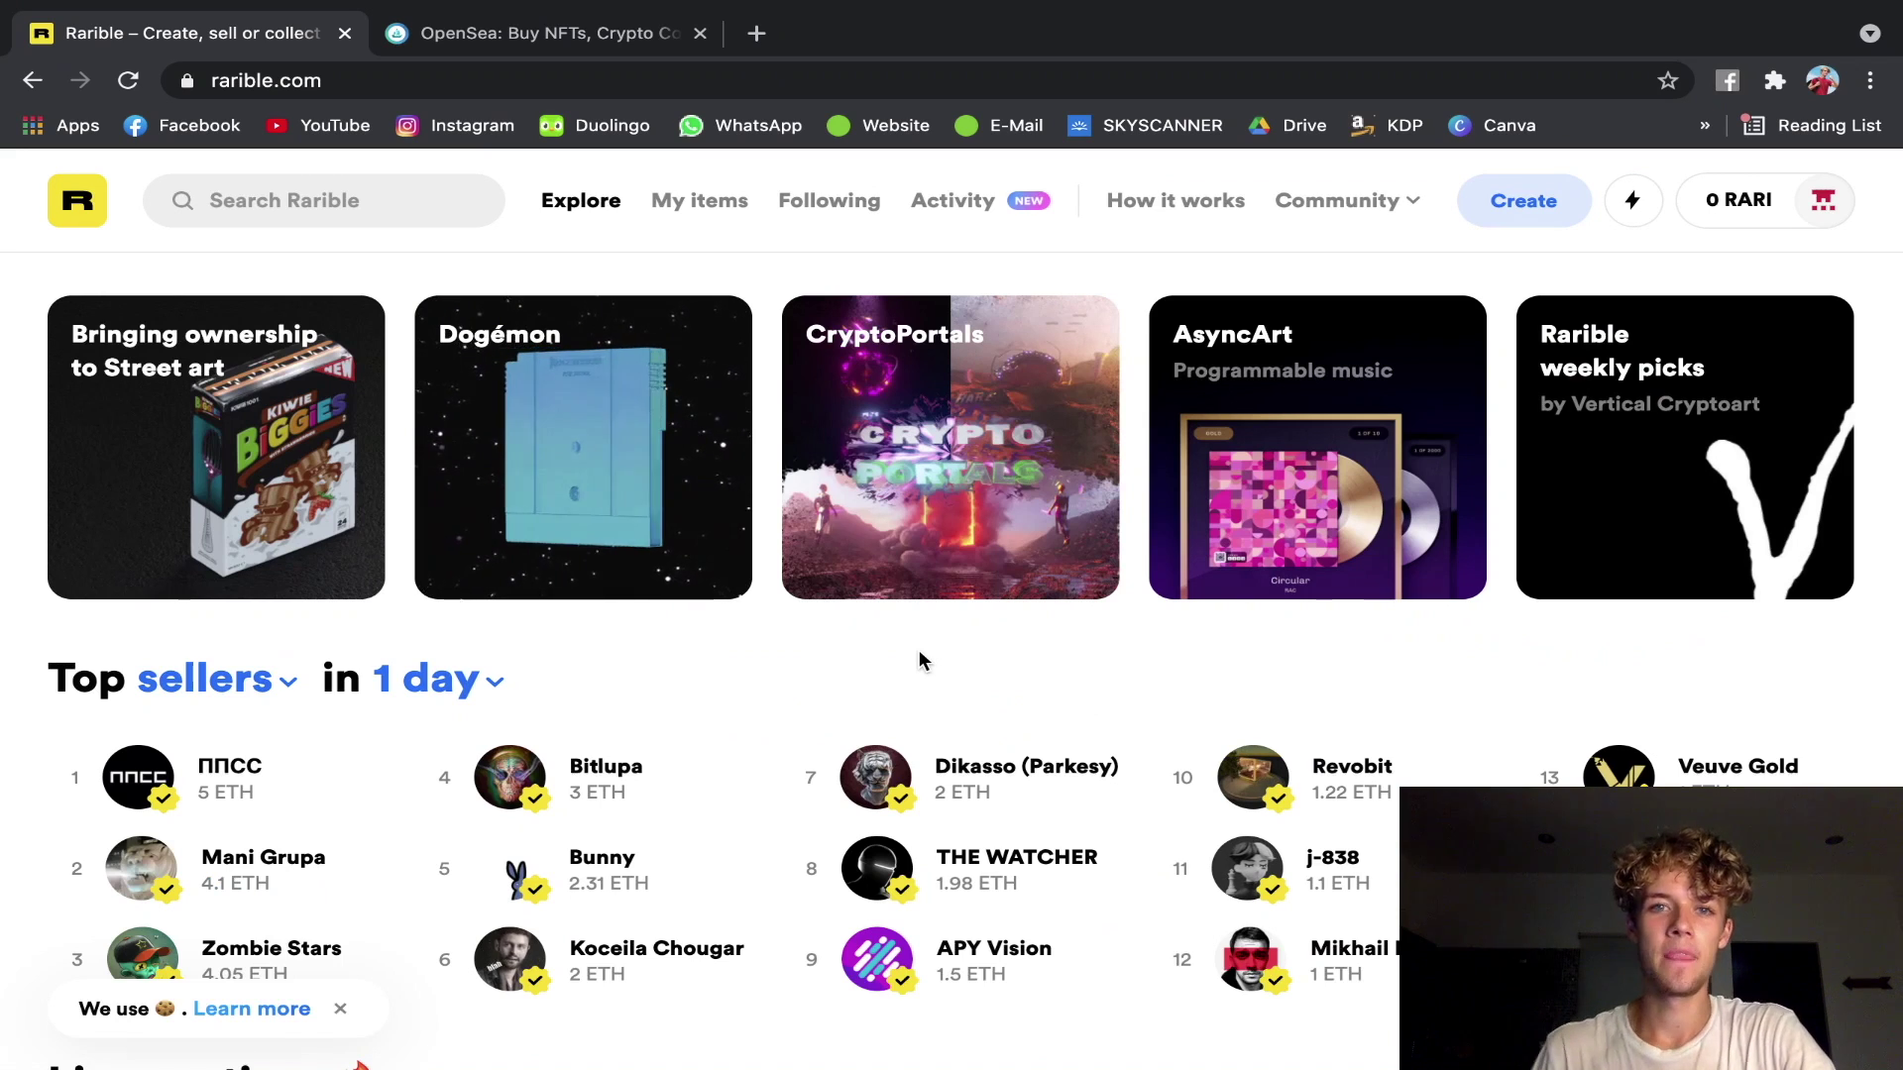
scroll(904, 624, "down", 1)
scroll(904, 625, "up", 1)
scroll(535, 555, "down", 2)
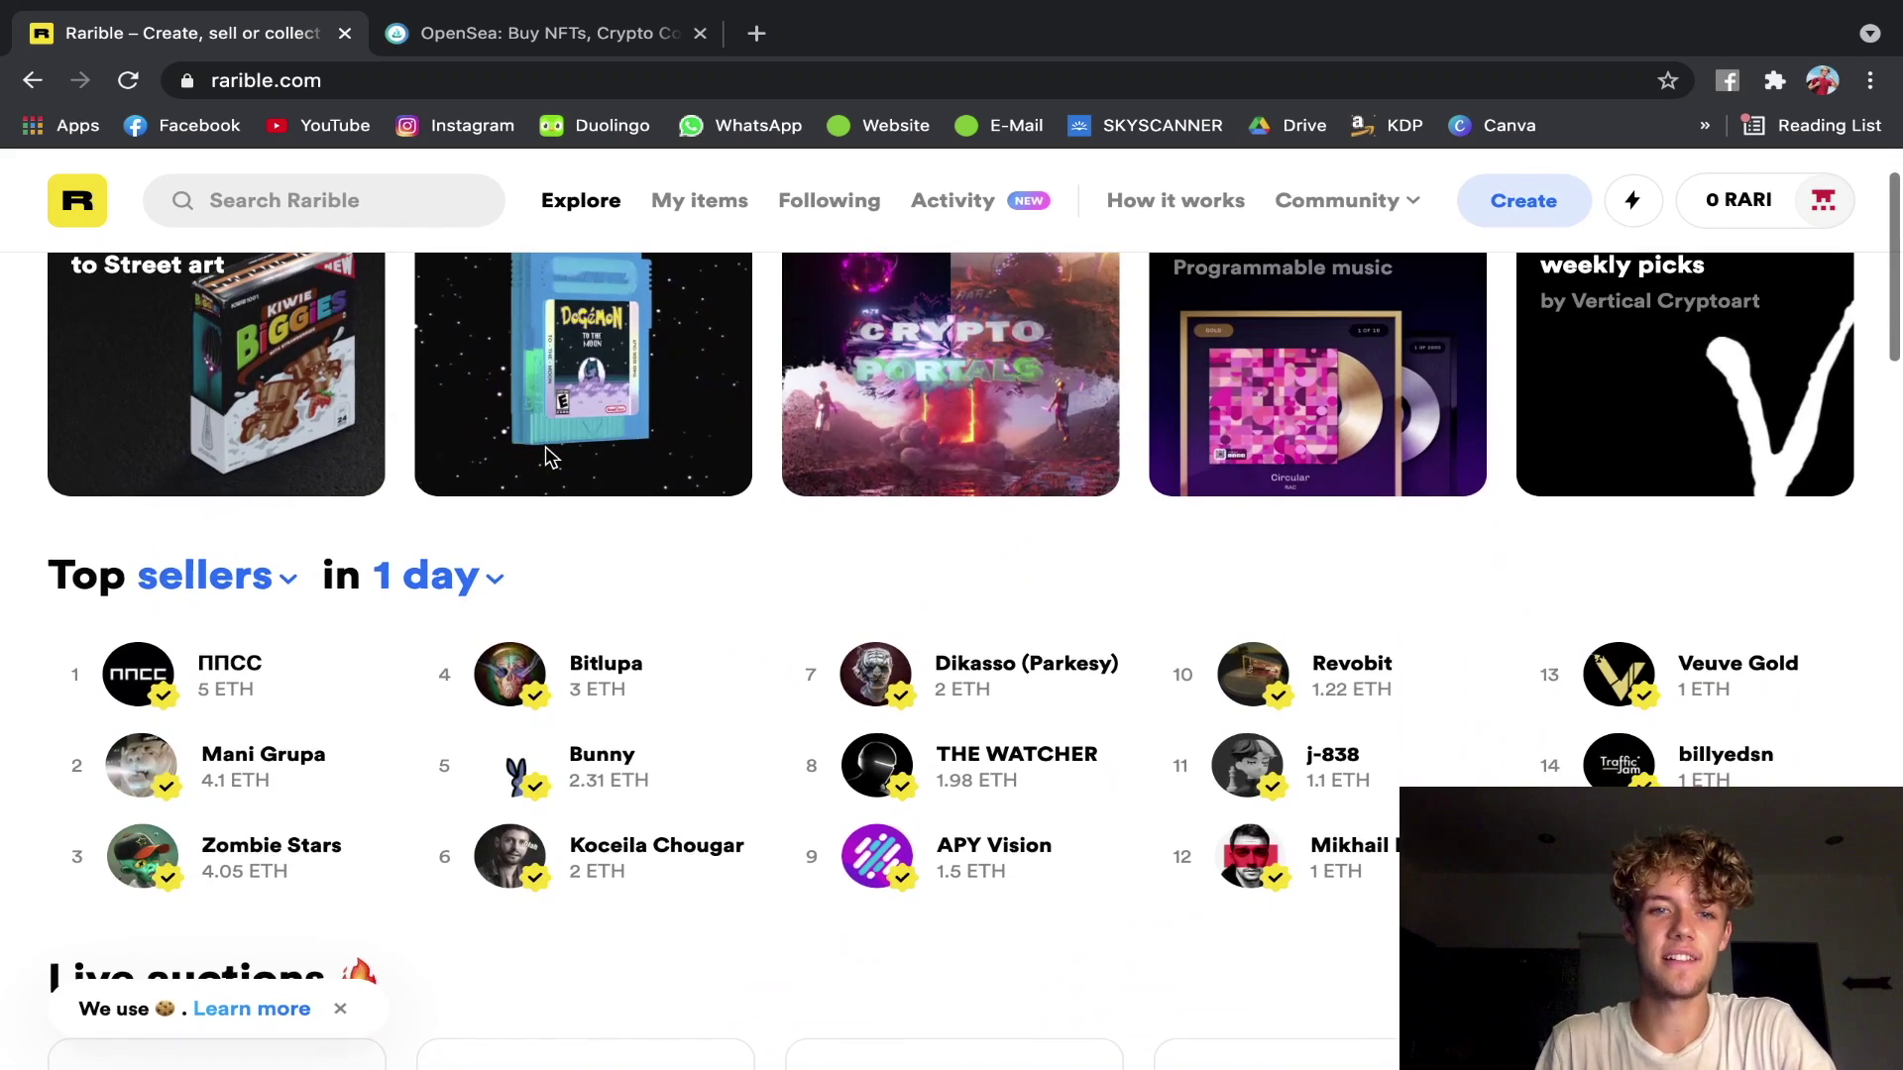
scroll(547, 452, "down", 3)
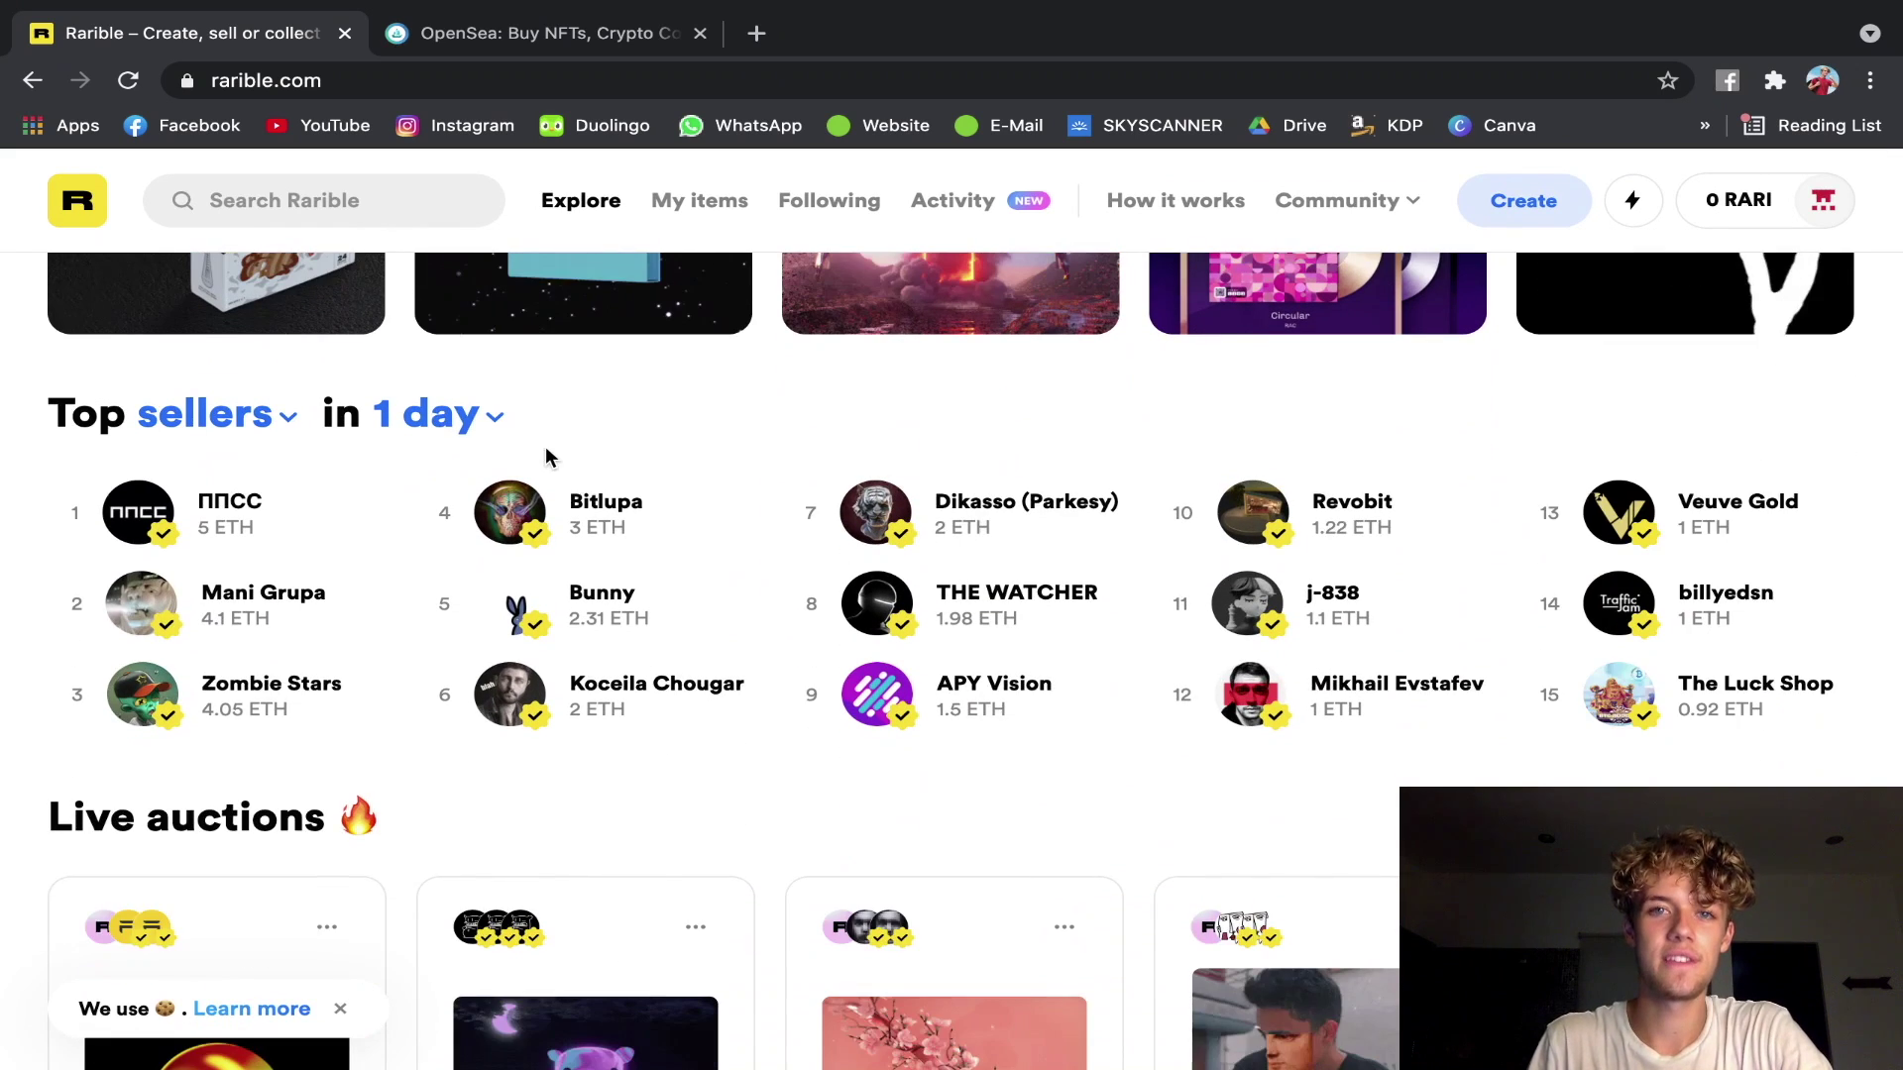
scroll(545, 446, "down", 1)
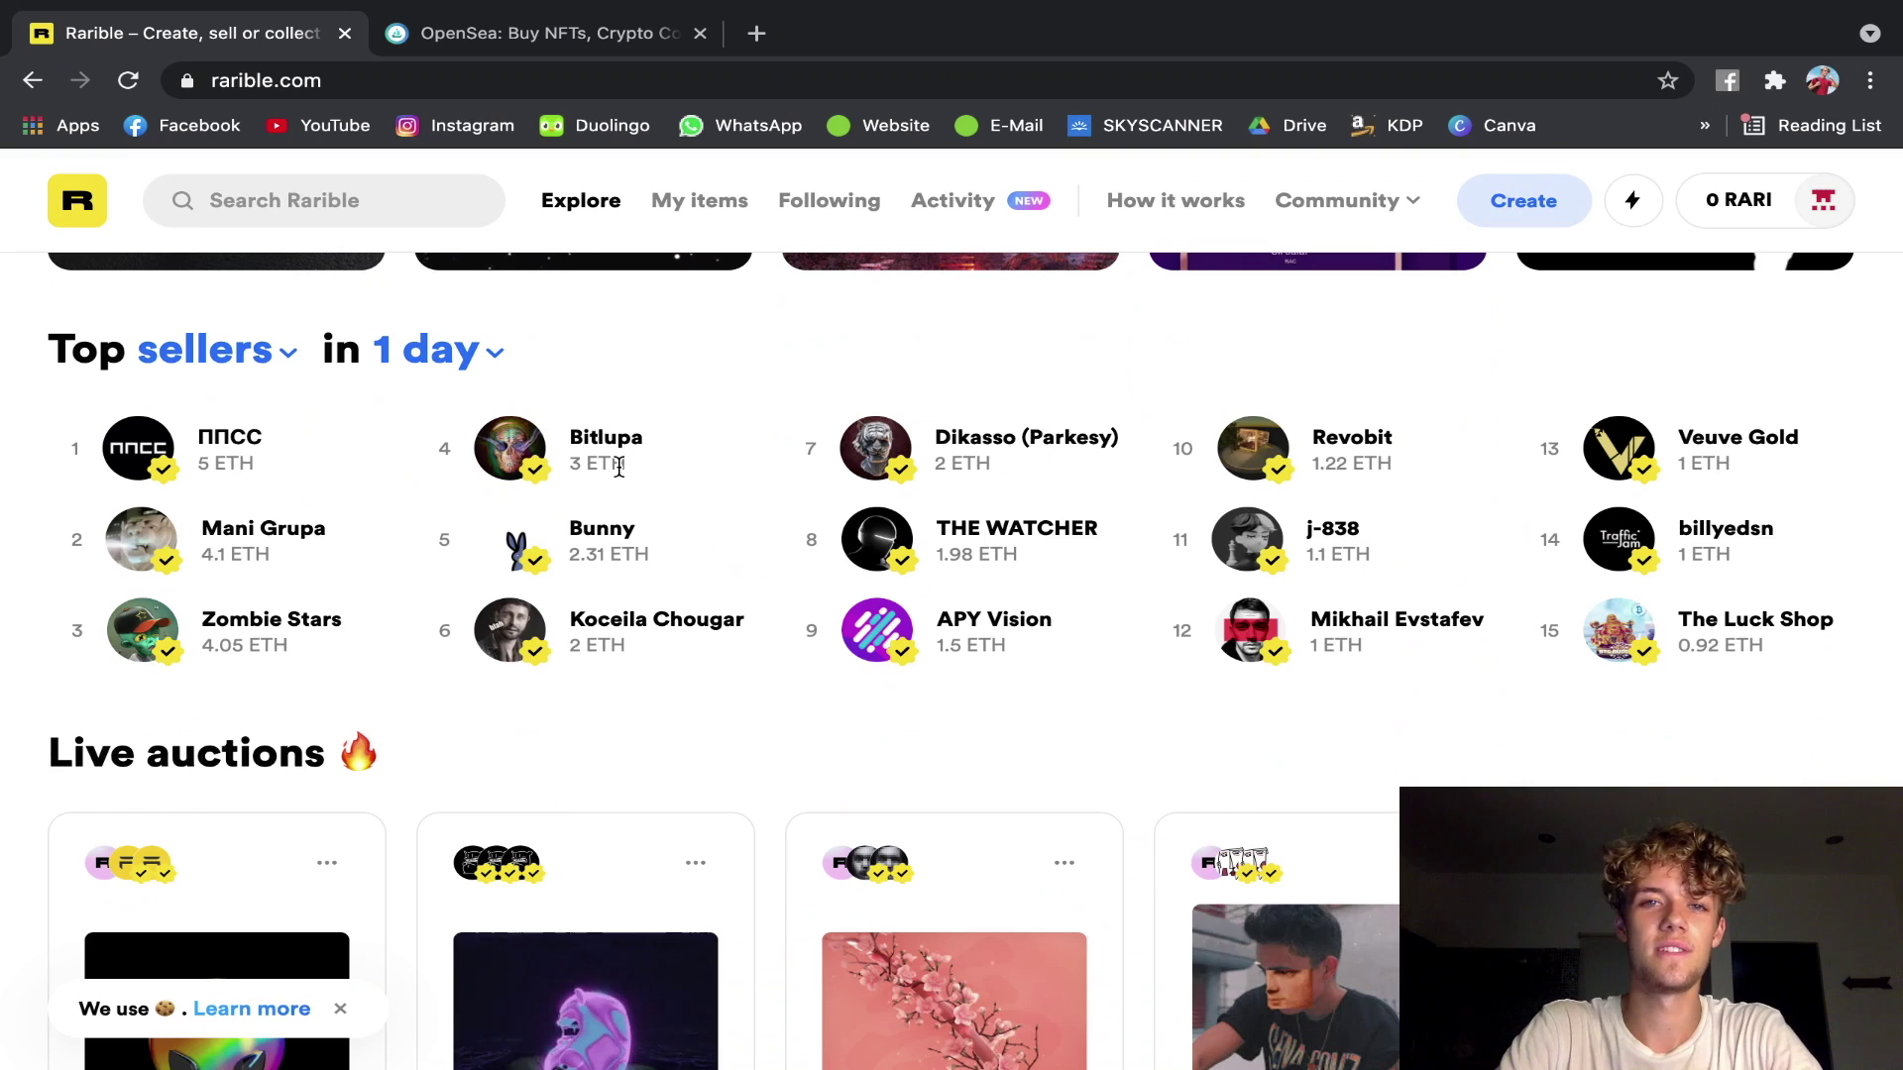
scroll(618, 467, "up", 1)
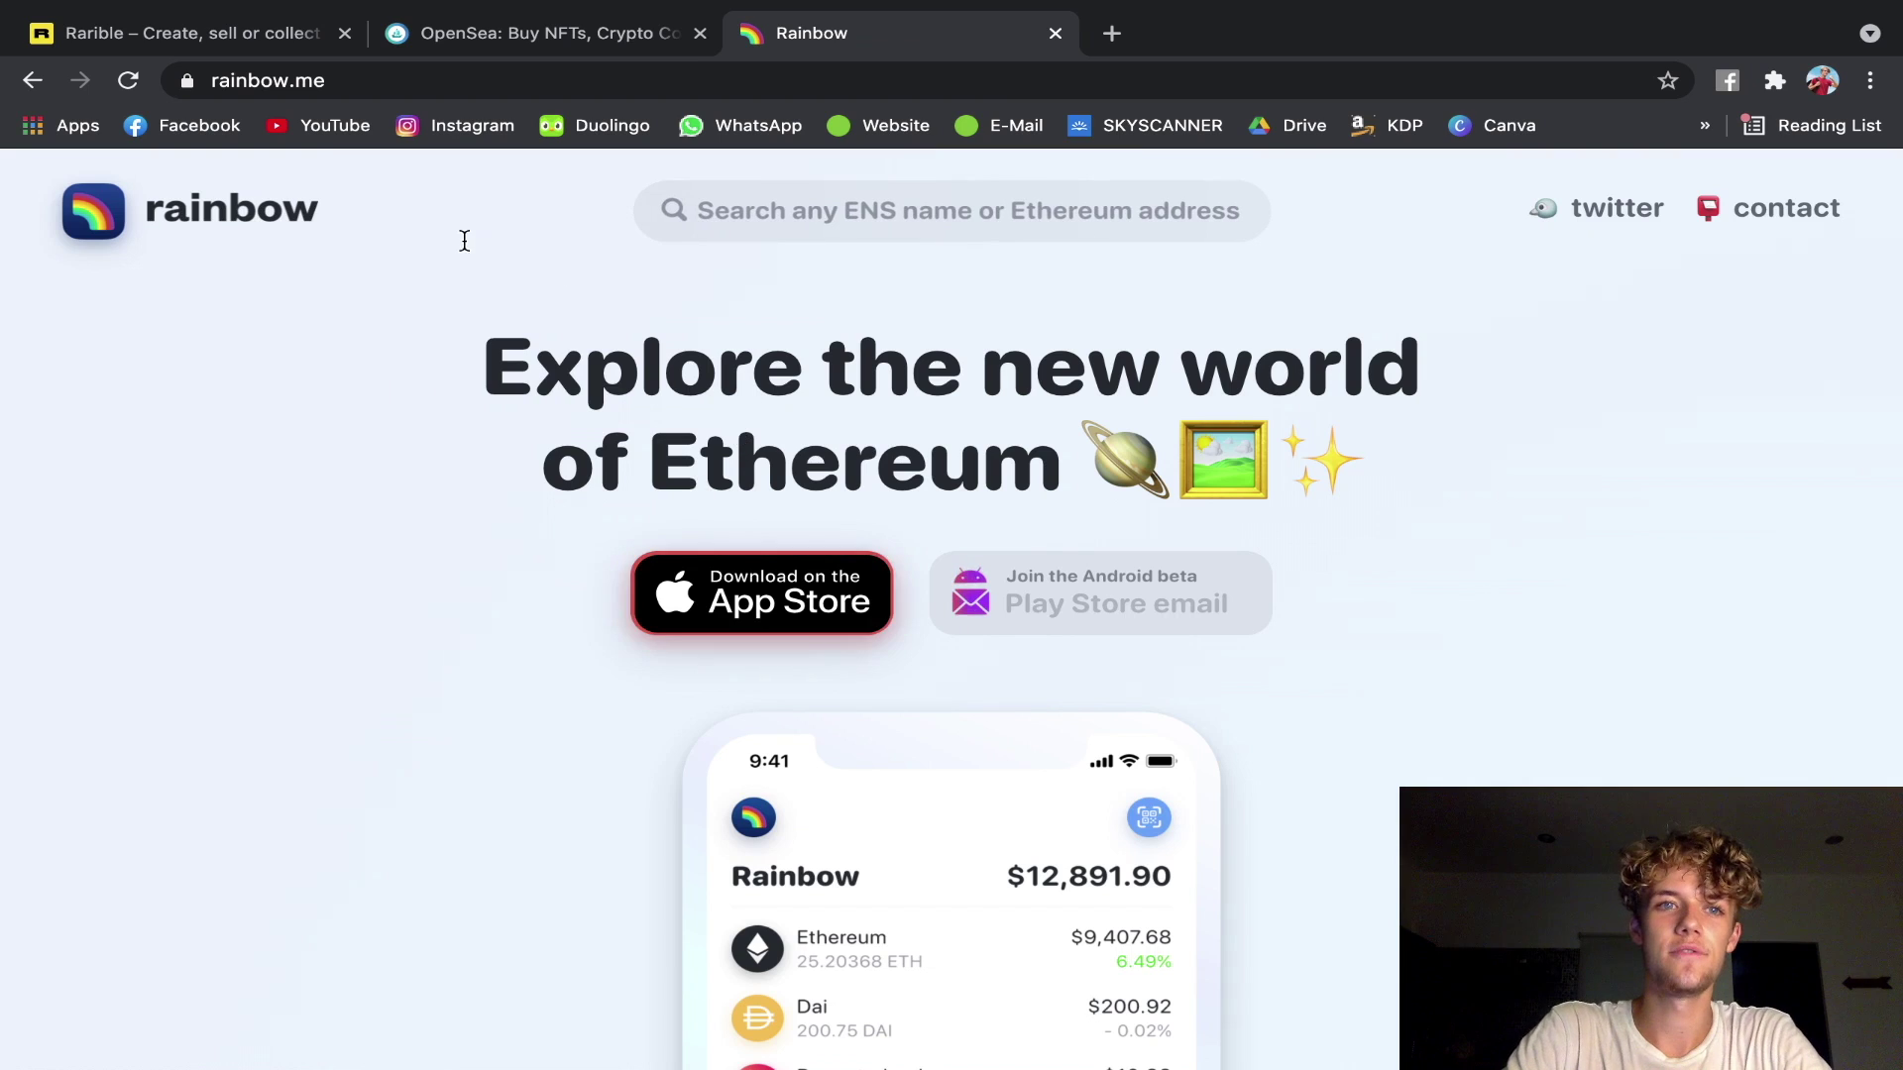
scroll(280, 221, "down", 1)
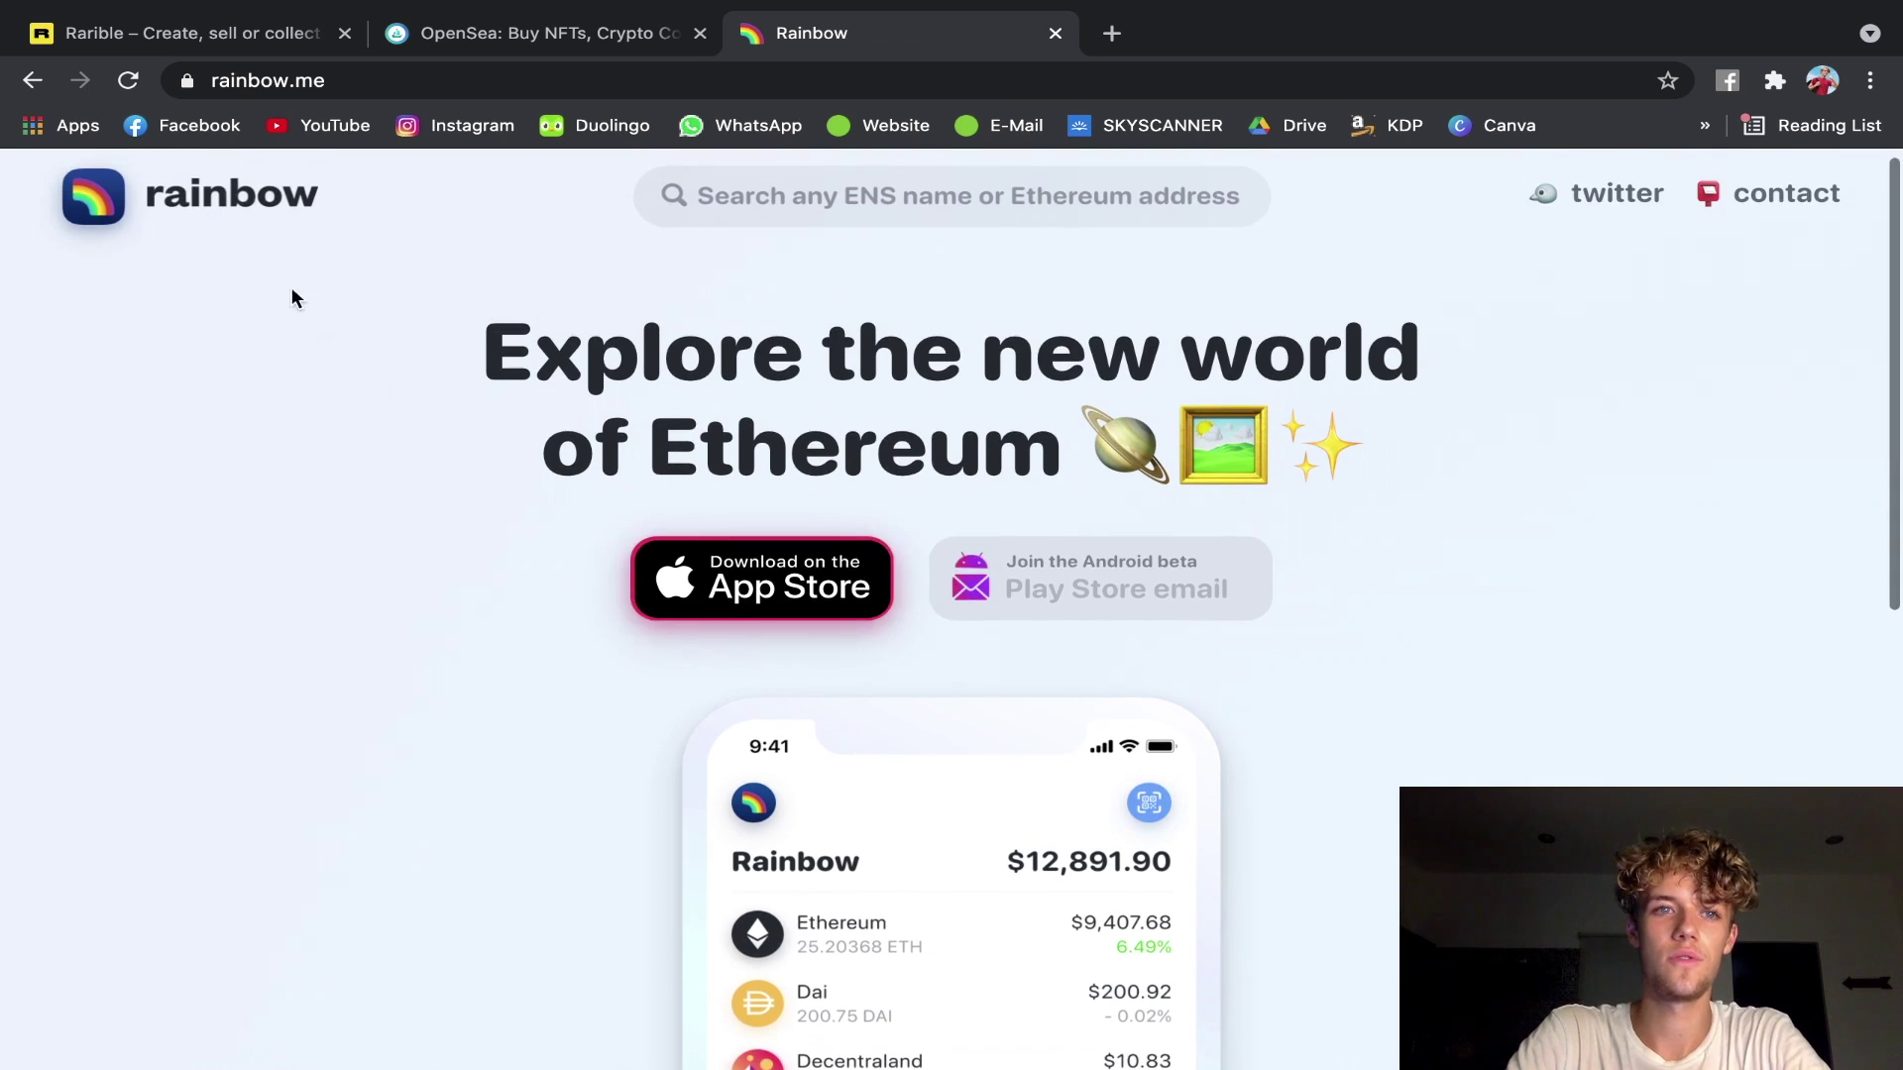
scroll(292, 326, "up", 1)
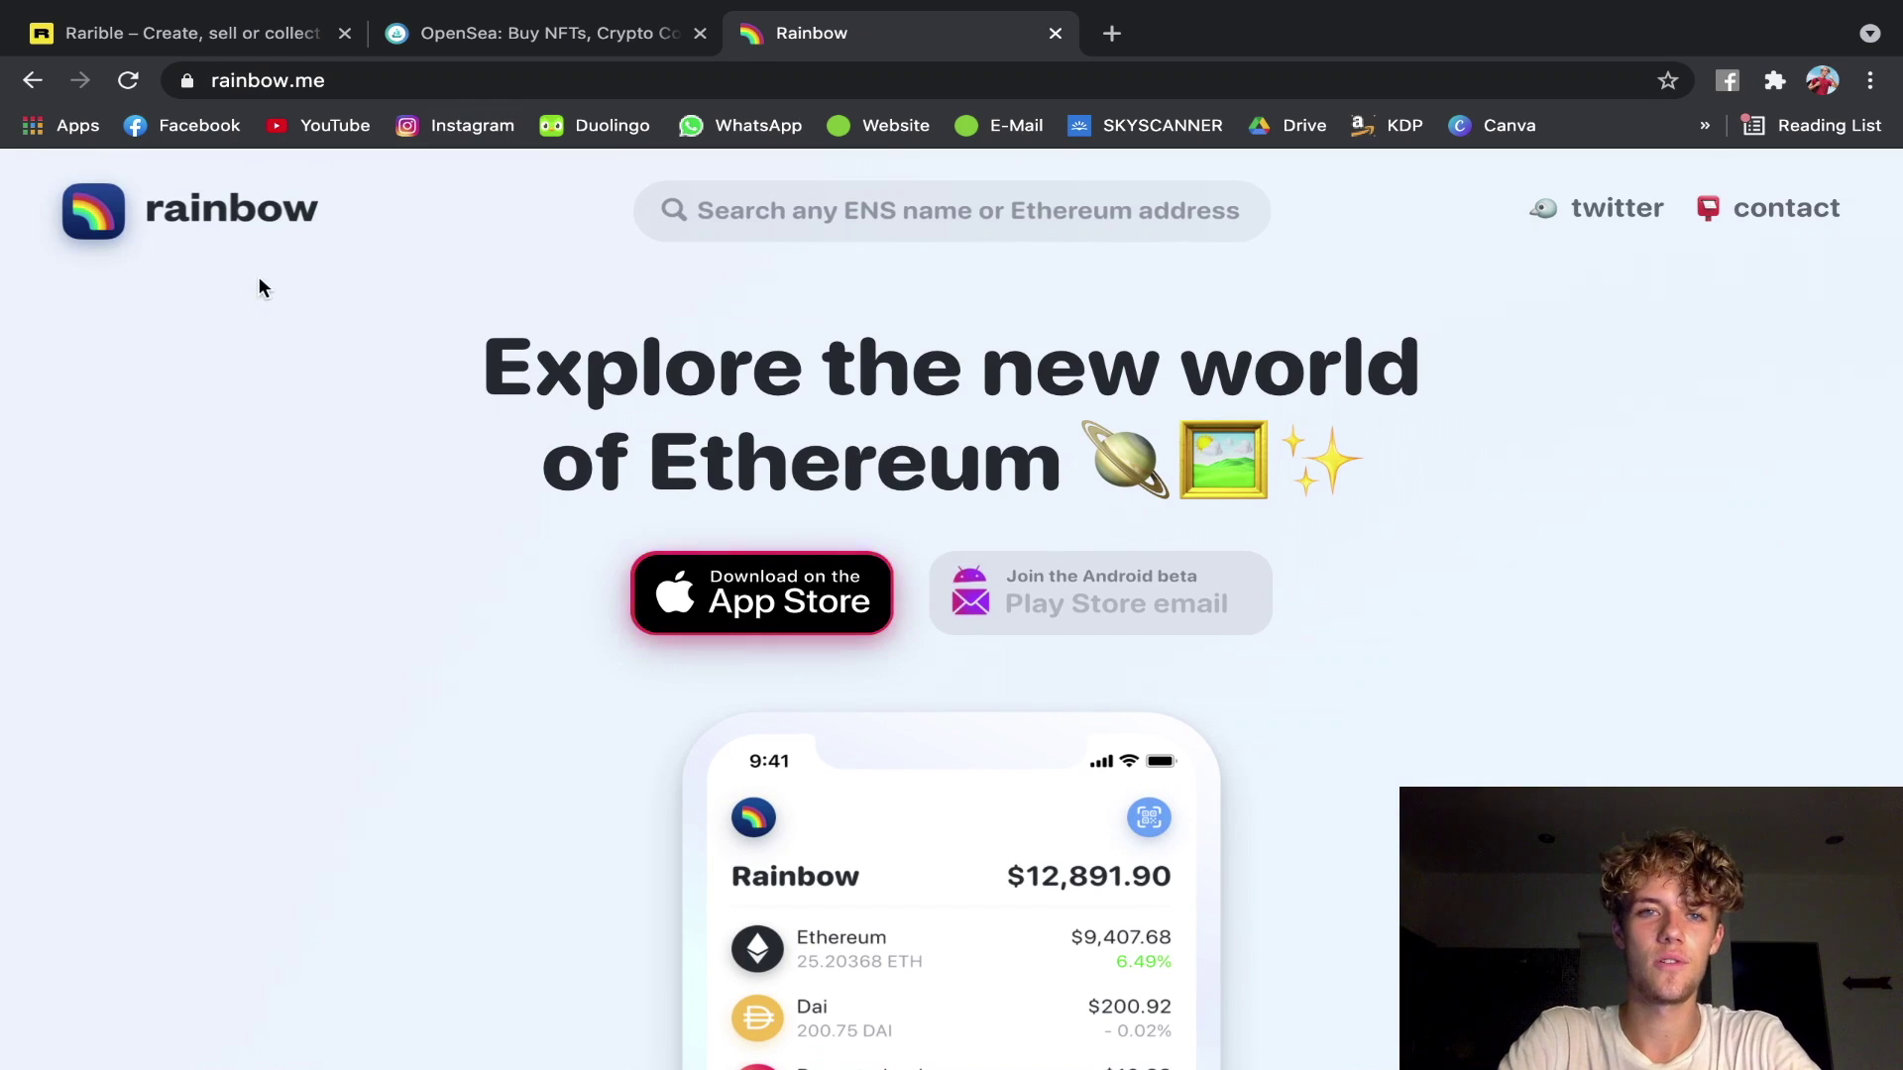
scroll(374, 466, "down", 2)
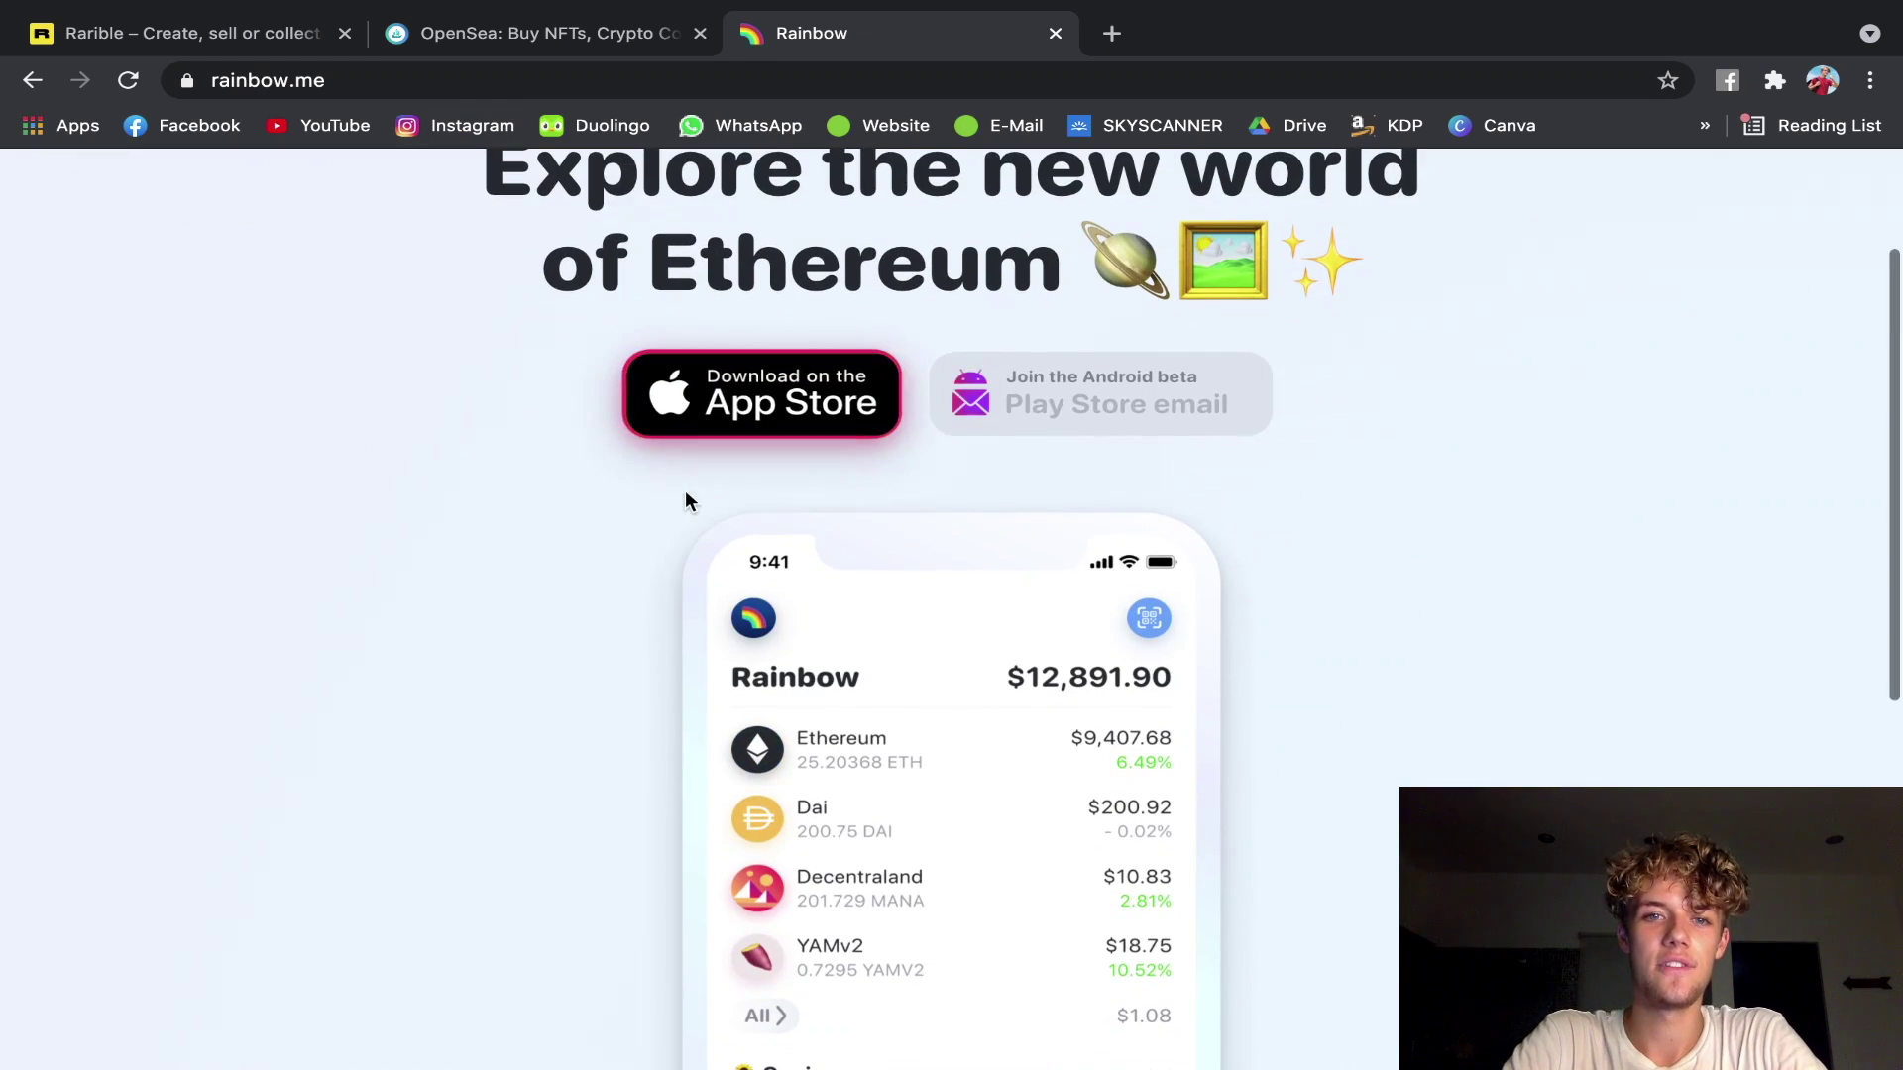
scroll(680, 535, "down", 2)
scroll(767, 675, "down", 2)
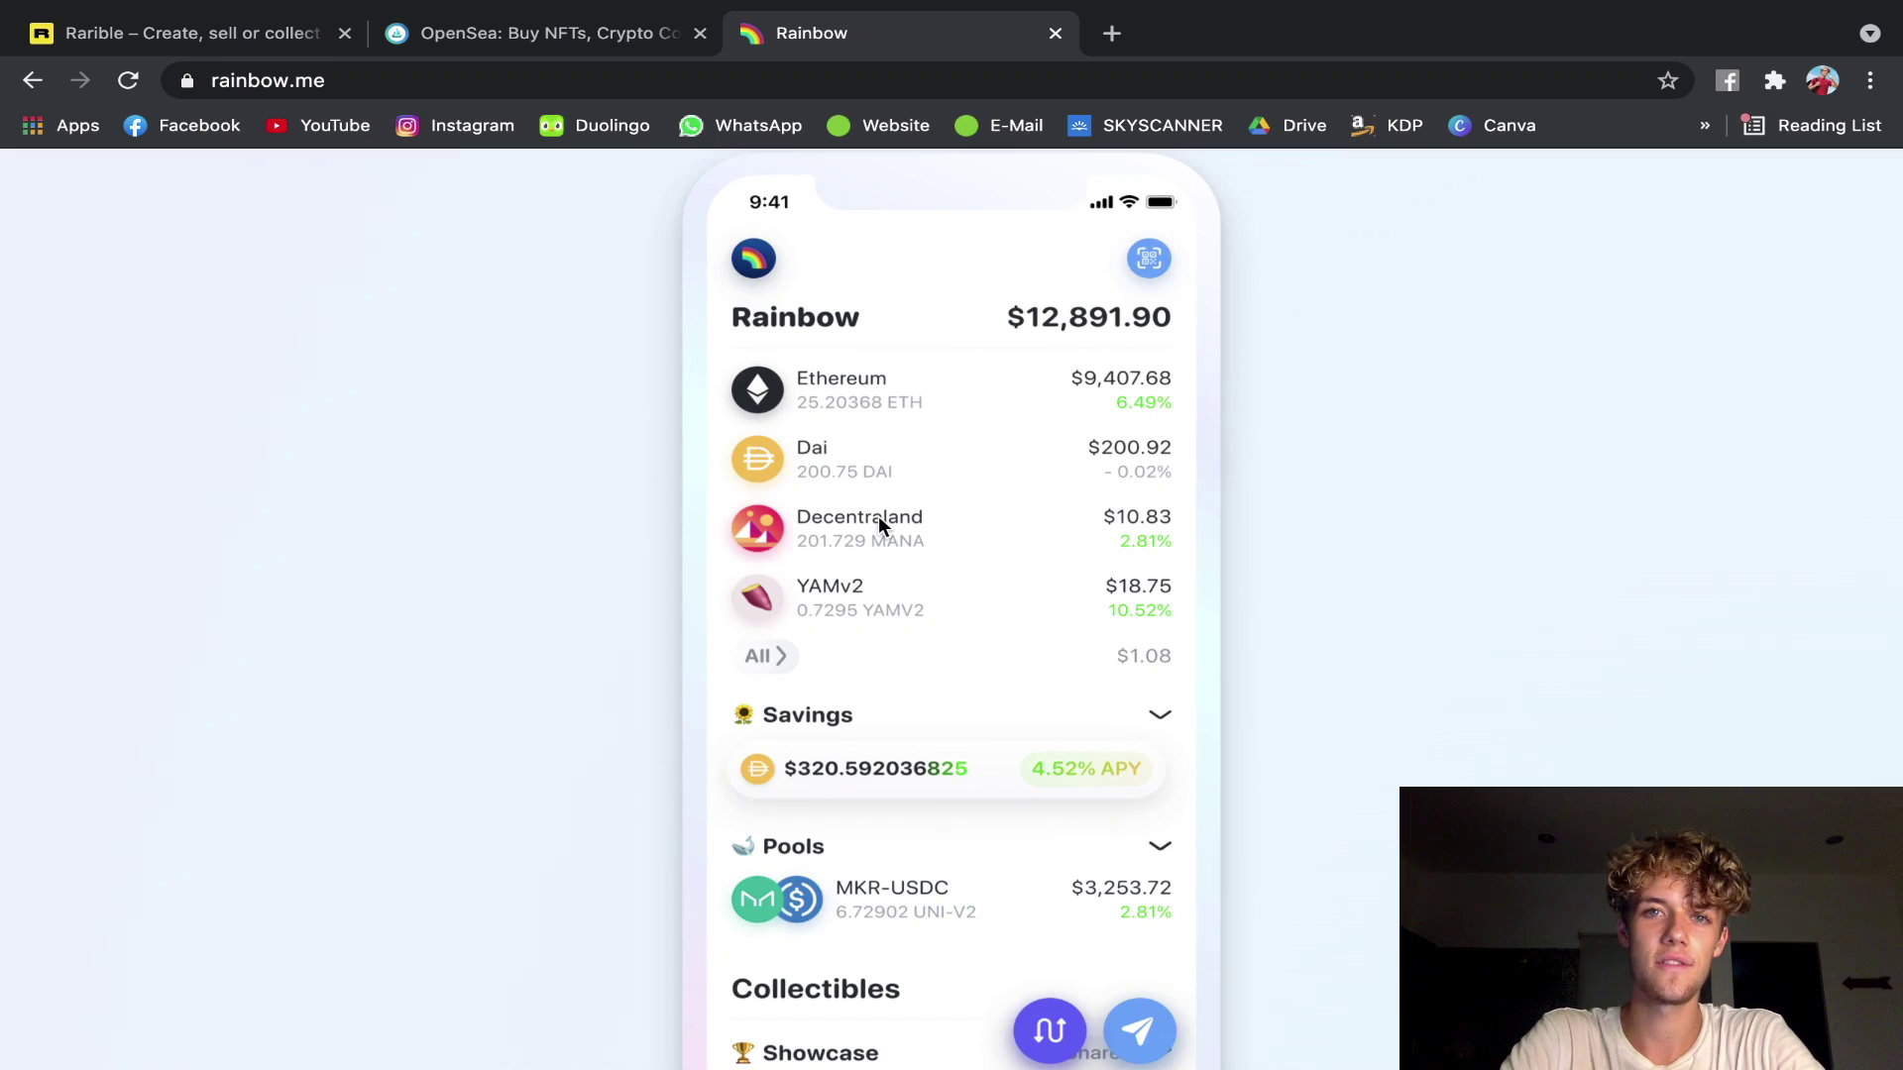
scroll(1011, 692, "down", 1)
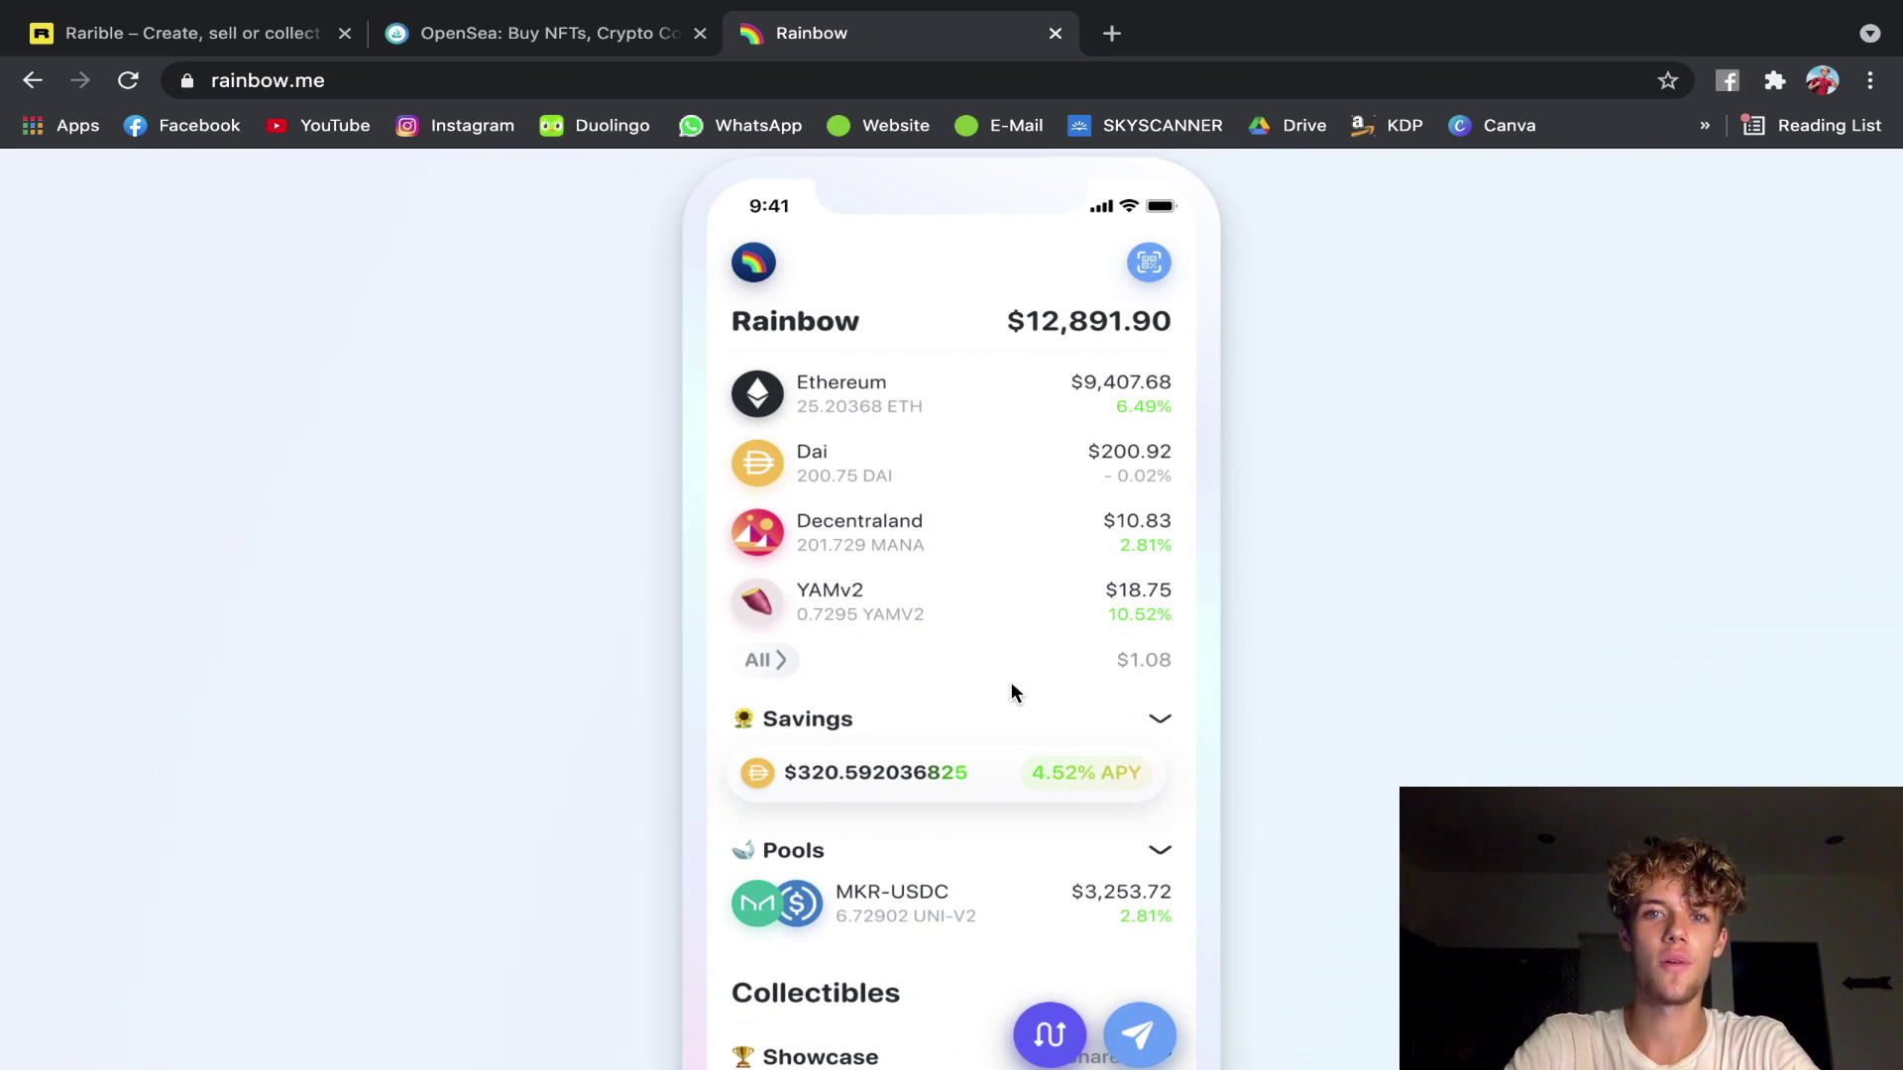
scroll(1012, 683, "down", 1)
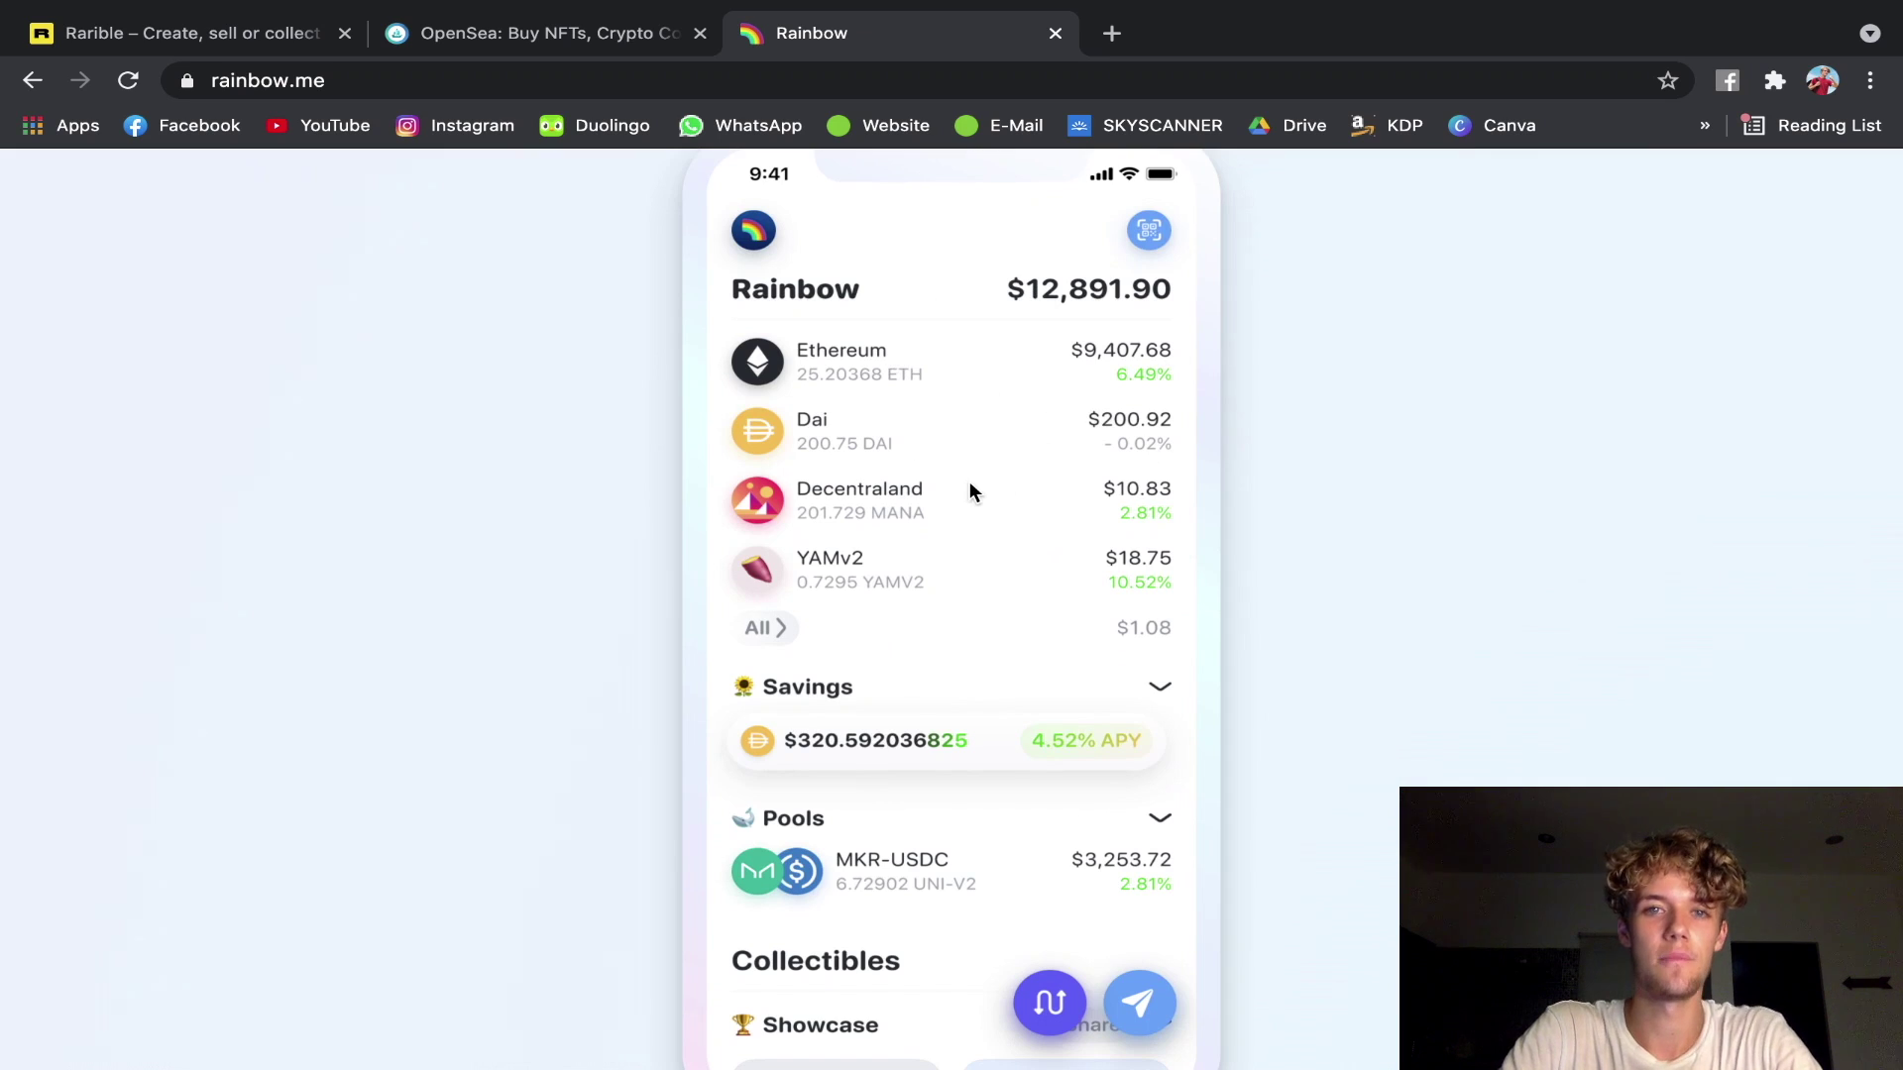
Glance across the Rarible, OpenSea and Rainbow tabs, ending on the Rainbow wallet site.
left_click(274, 39)
scroll(829, 446, "up", 3)
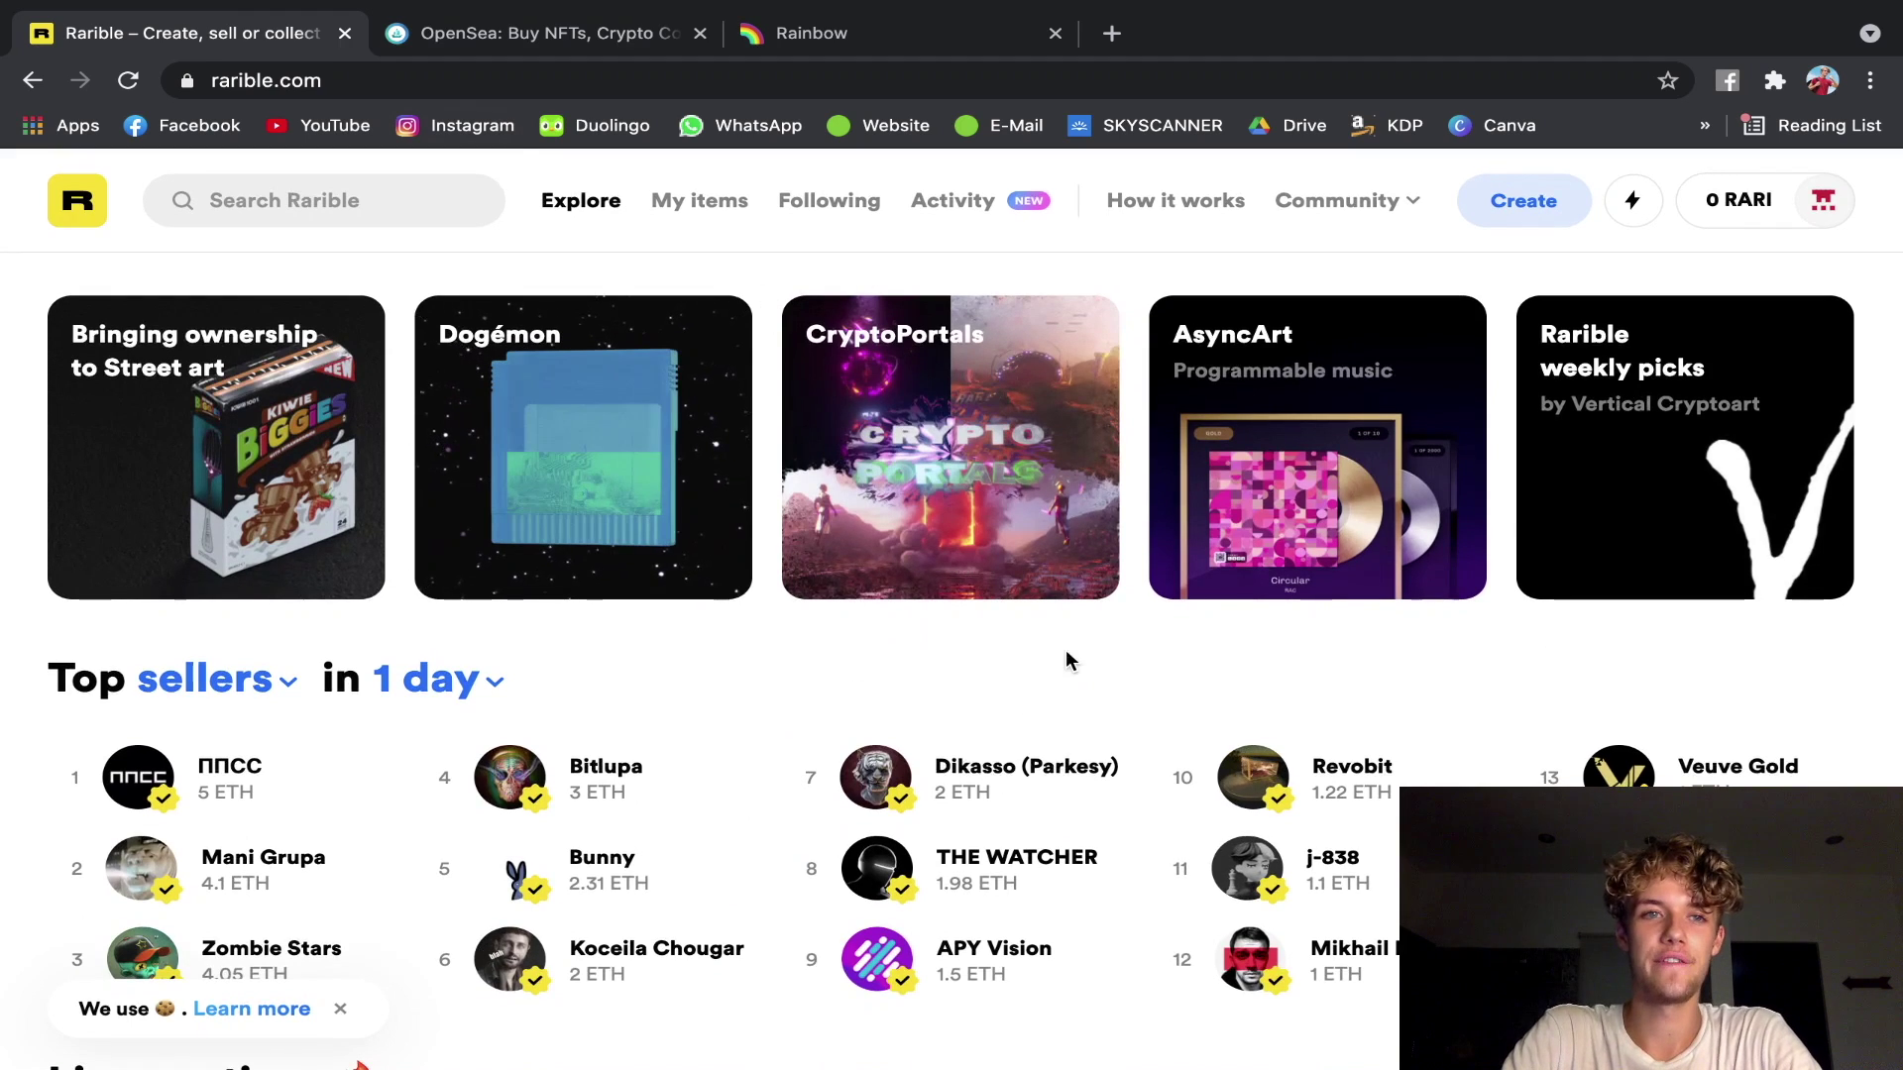
left_click(508, 44)
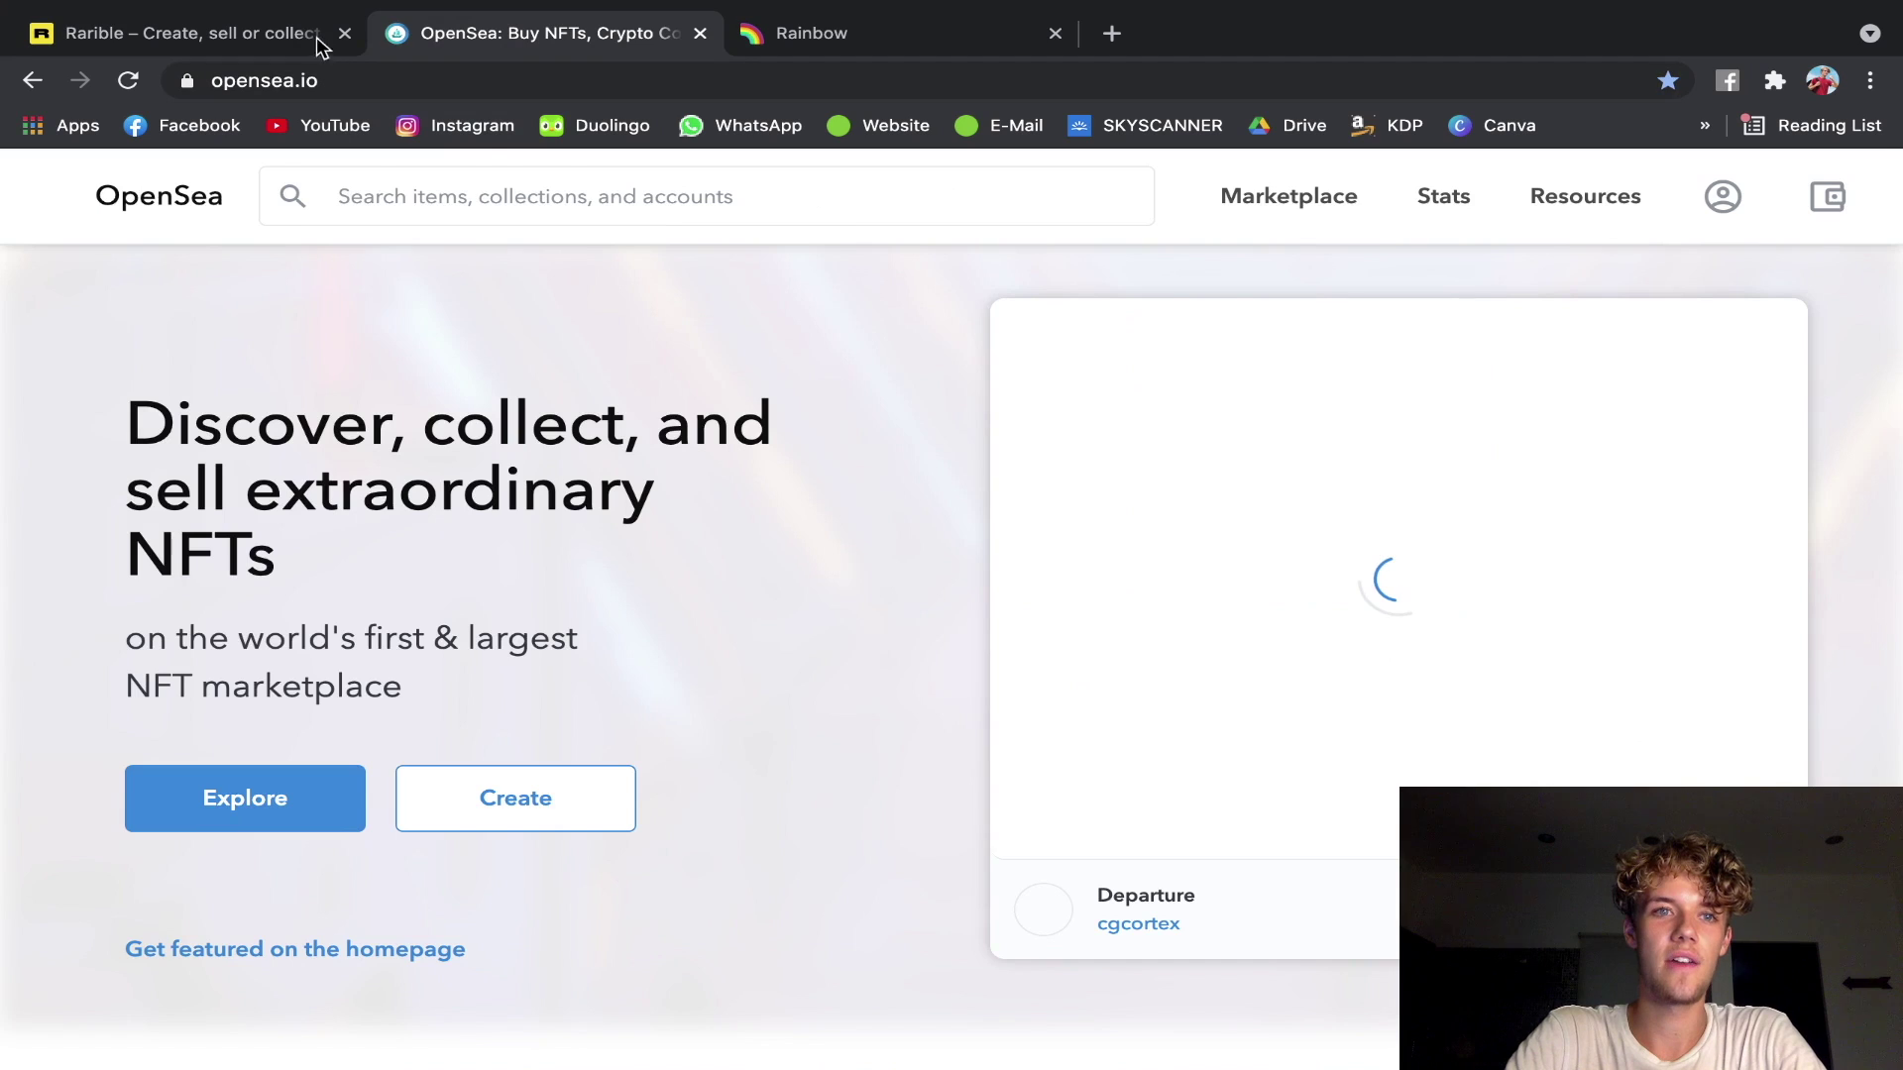
left_click(257, 36)
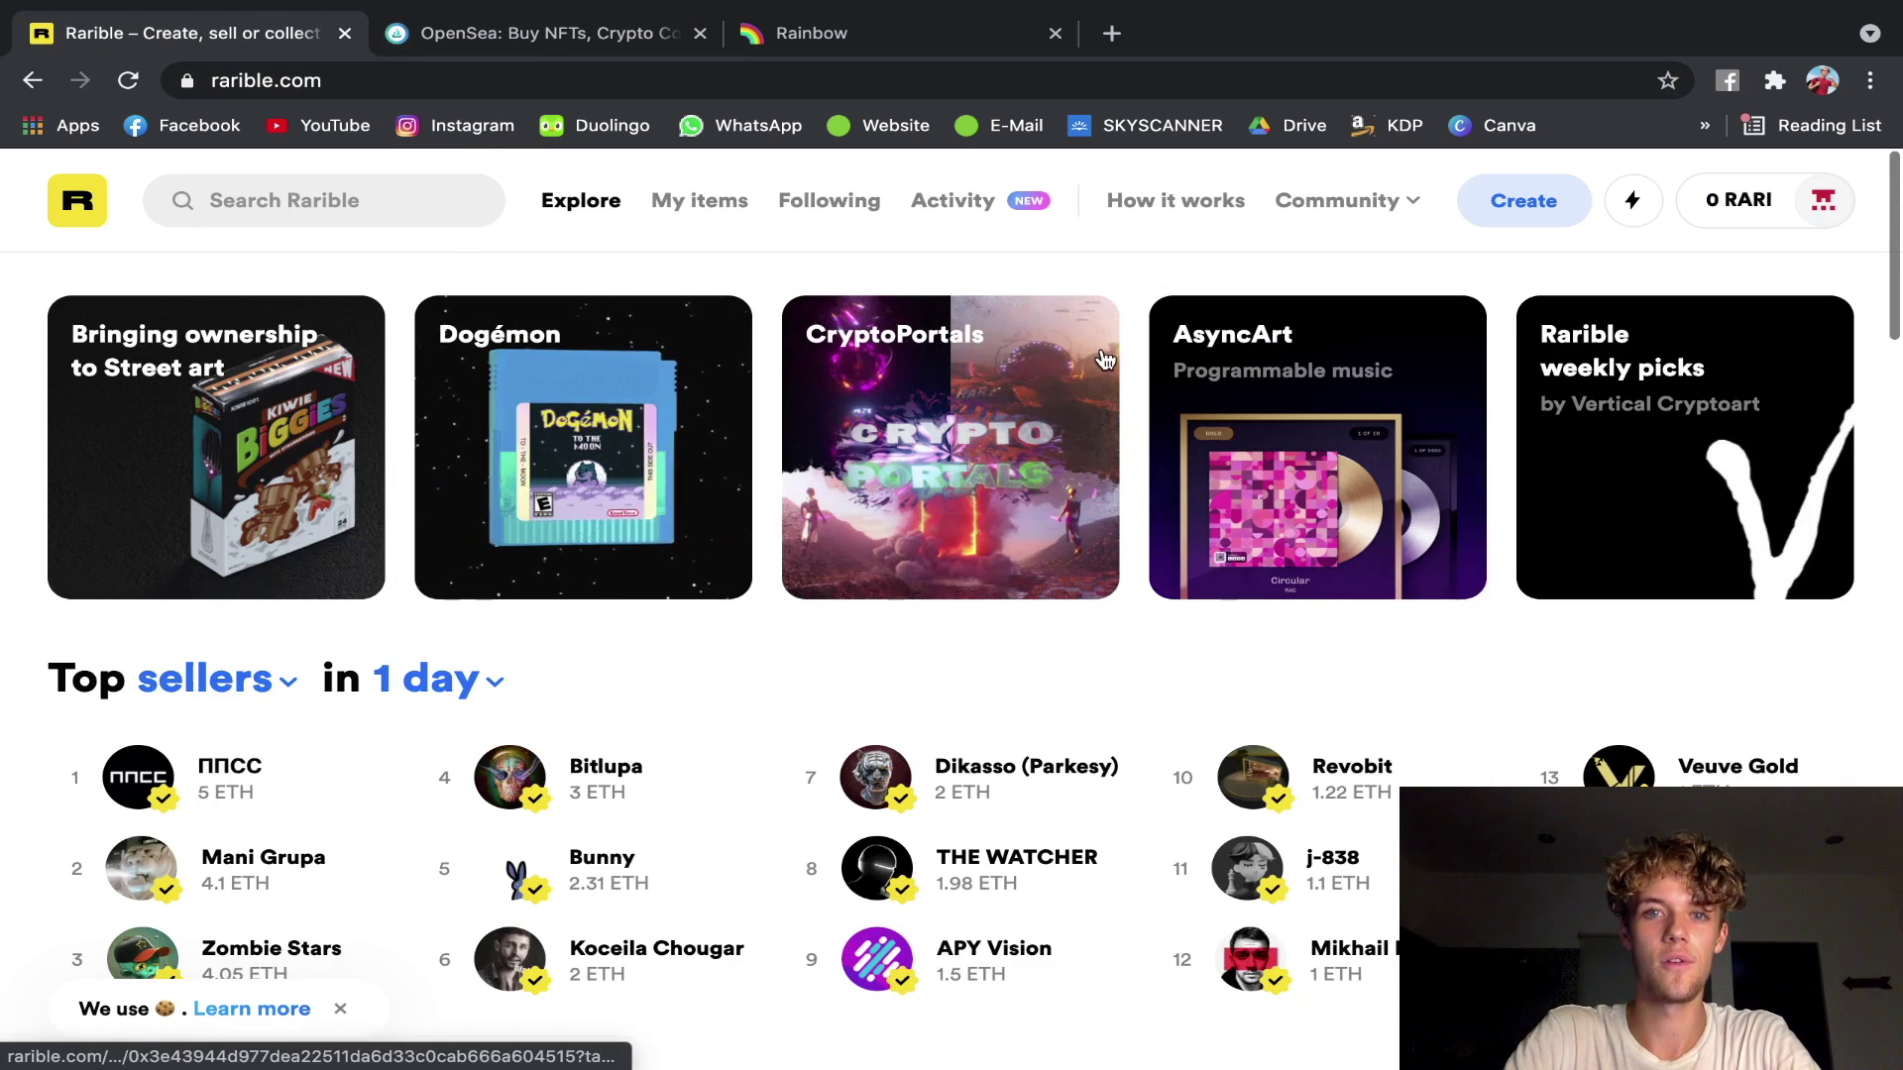
left_click(838, 31)
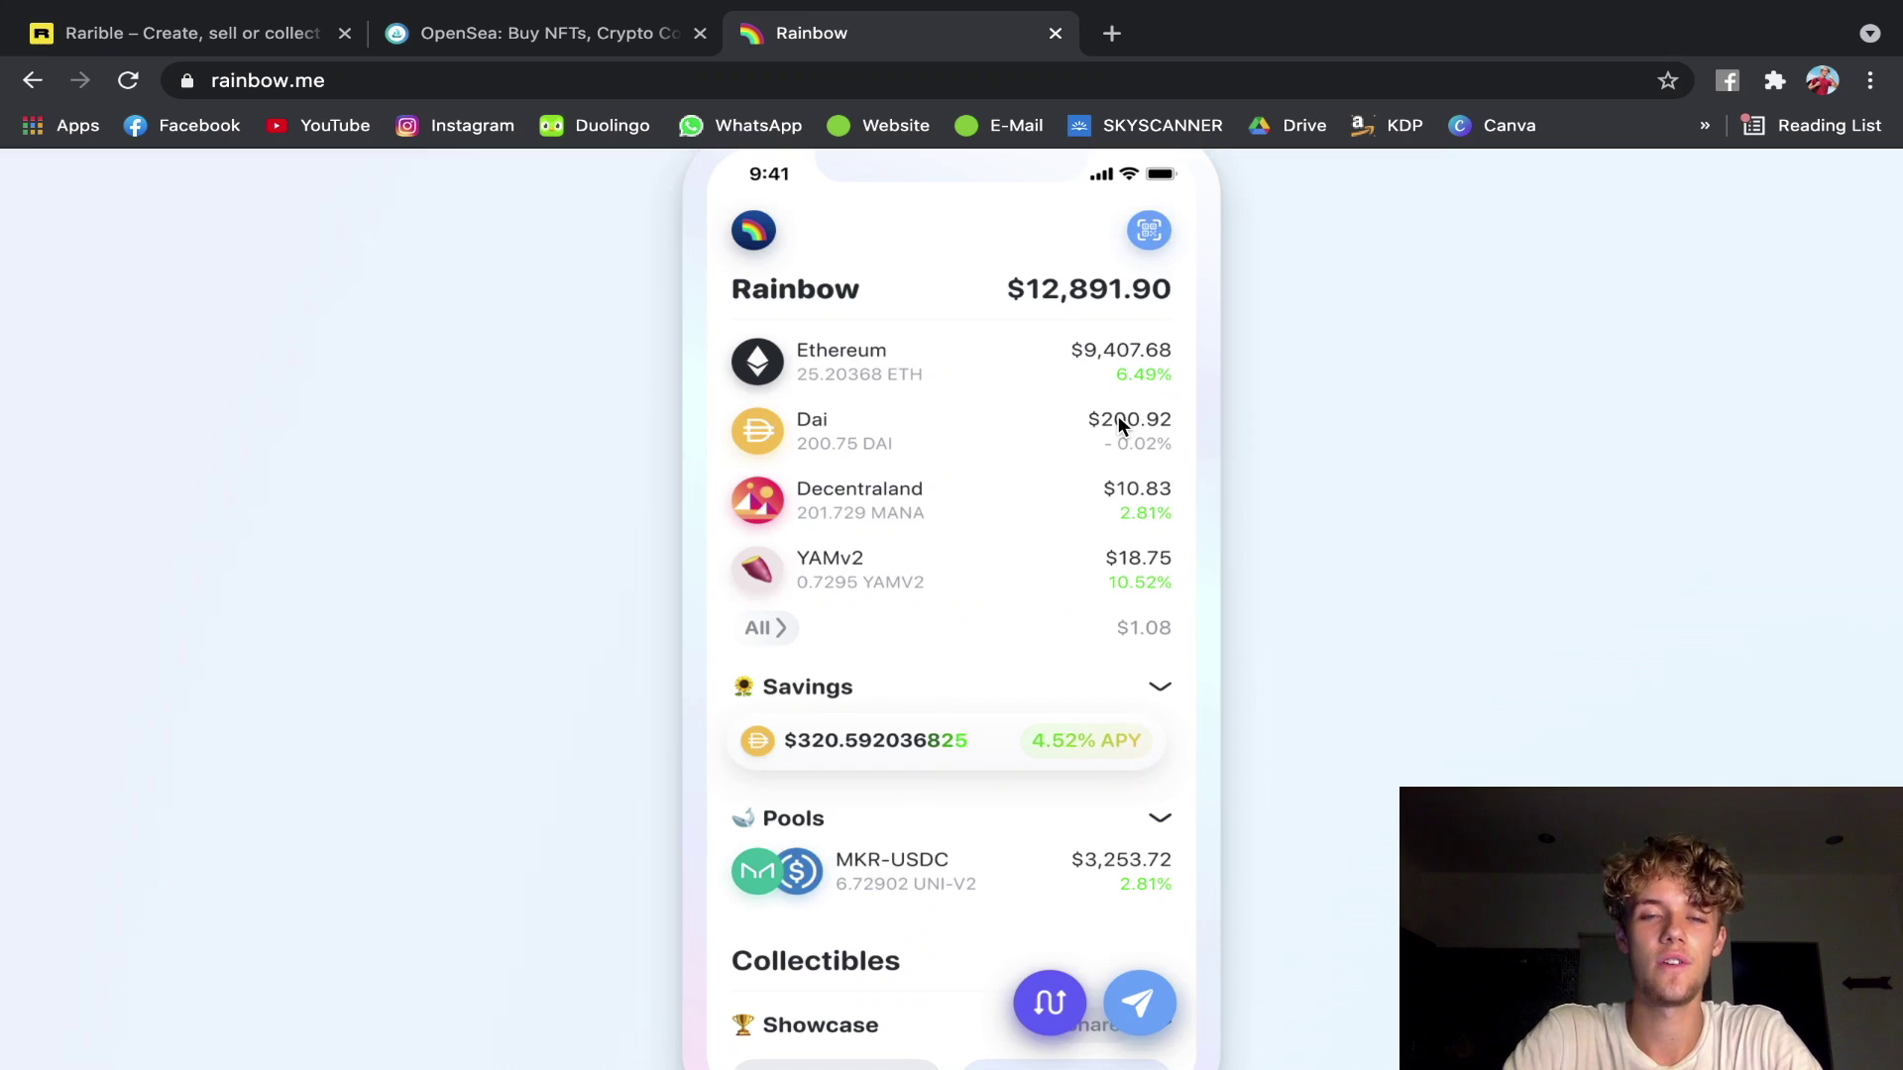
Switch back to the Rarible tab with Ctrl+1.
key("ctrl+1")
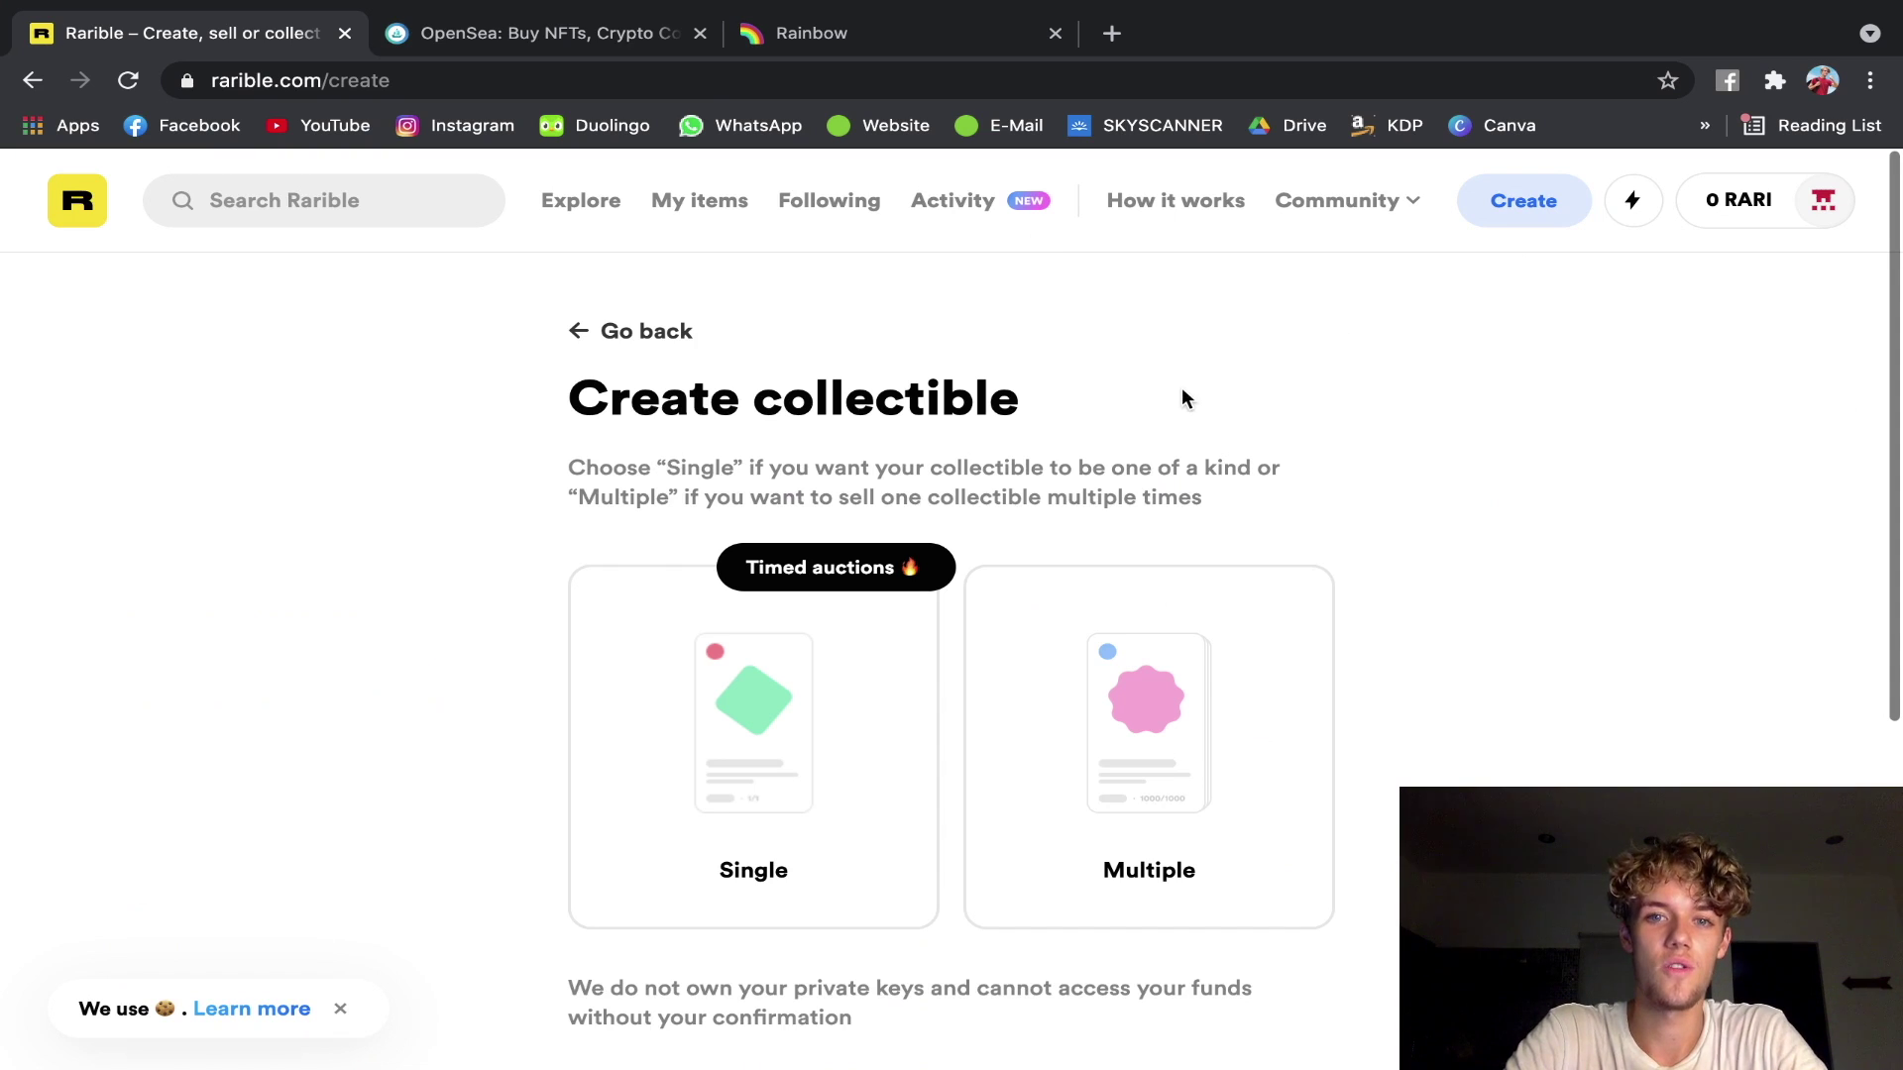
scroll(1181, 386, "down", 1)
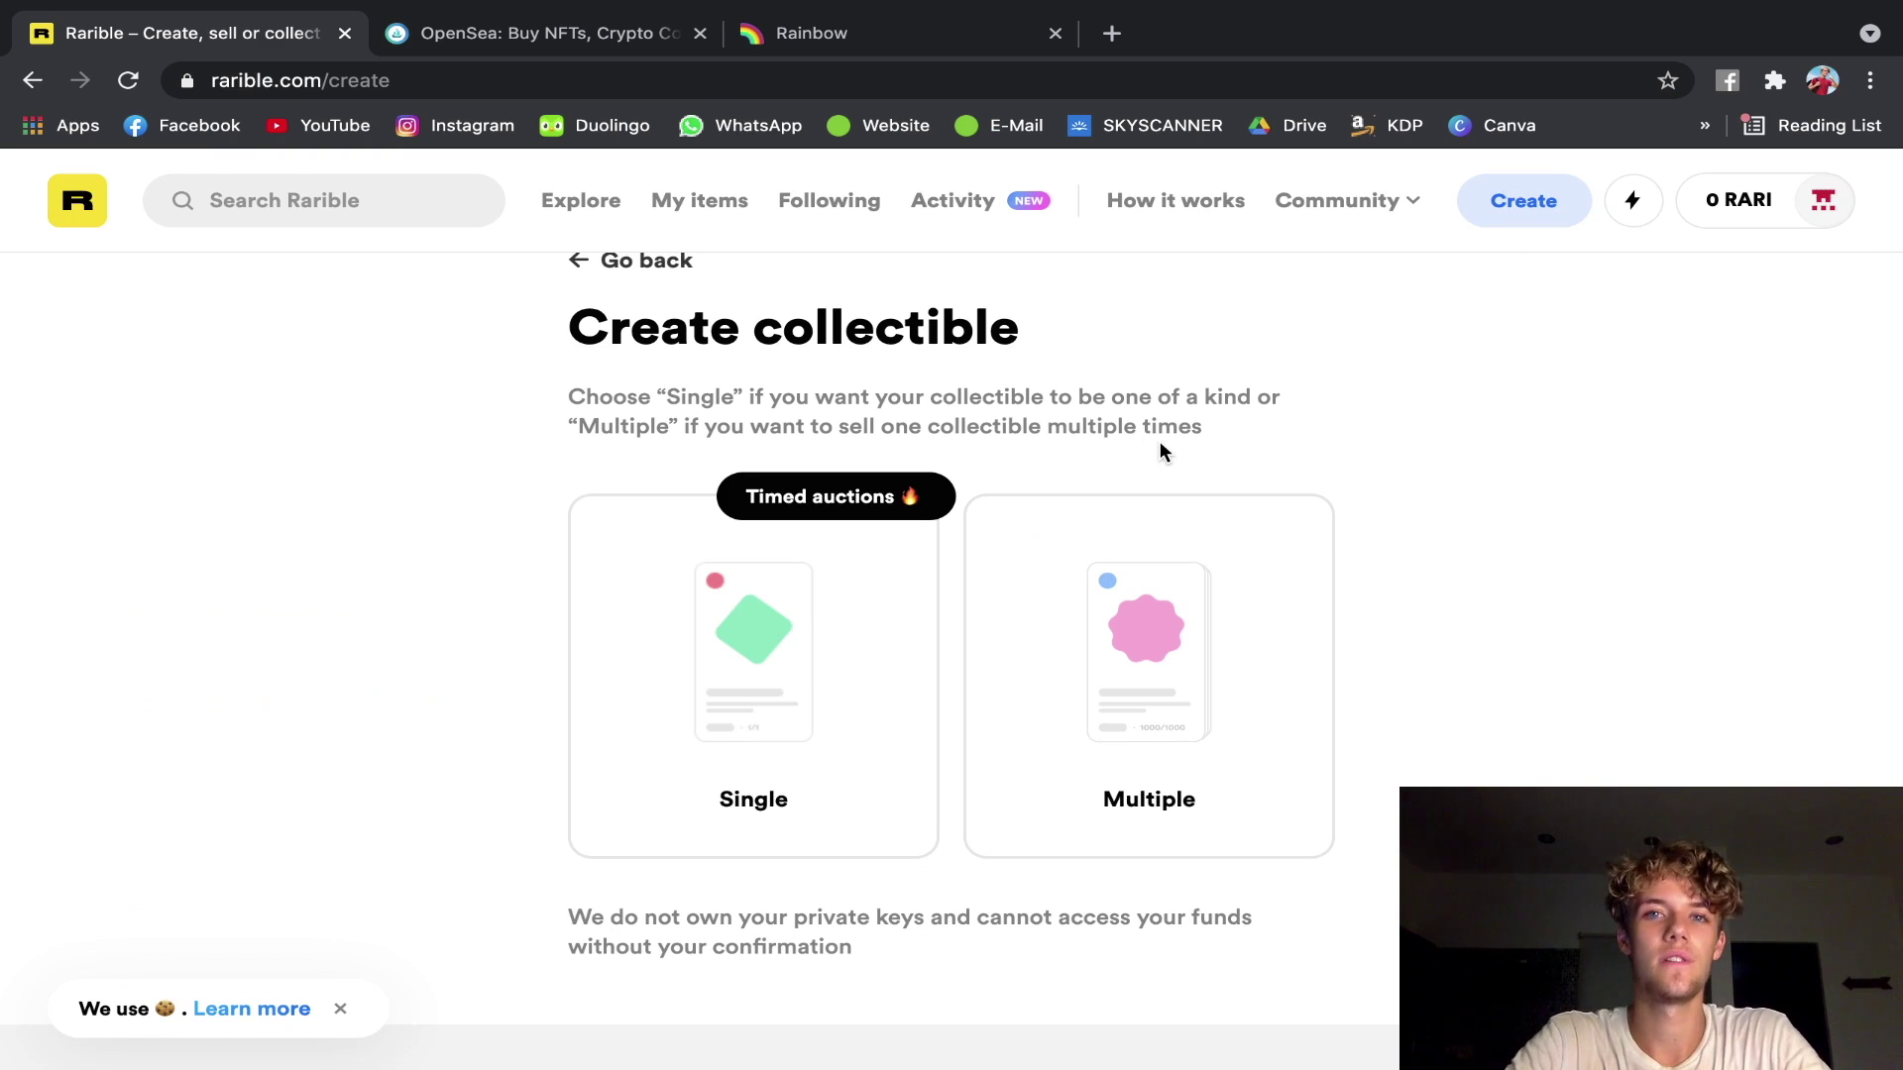
scroll(1159, 442, "down", 1)
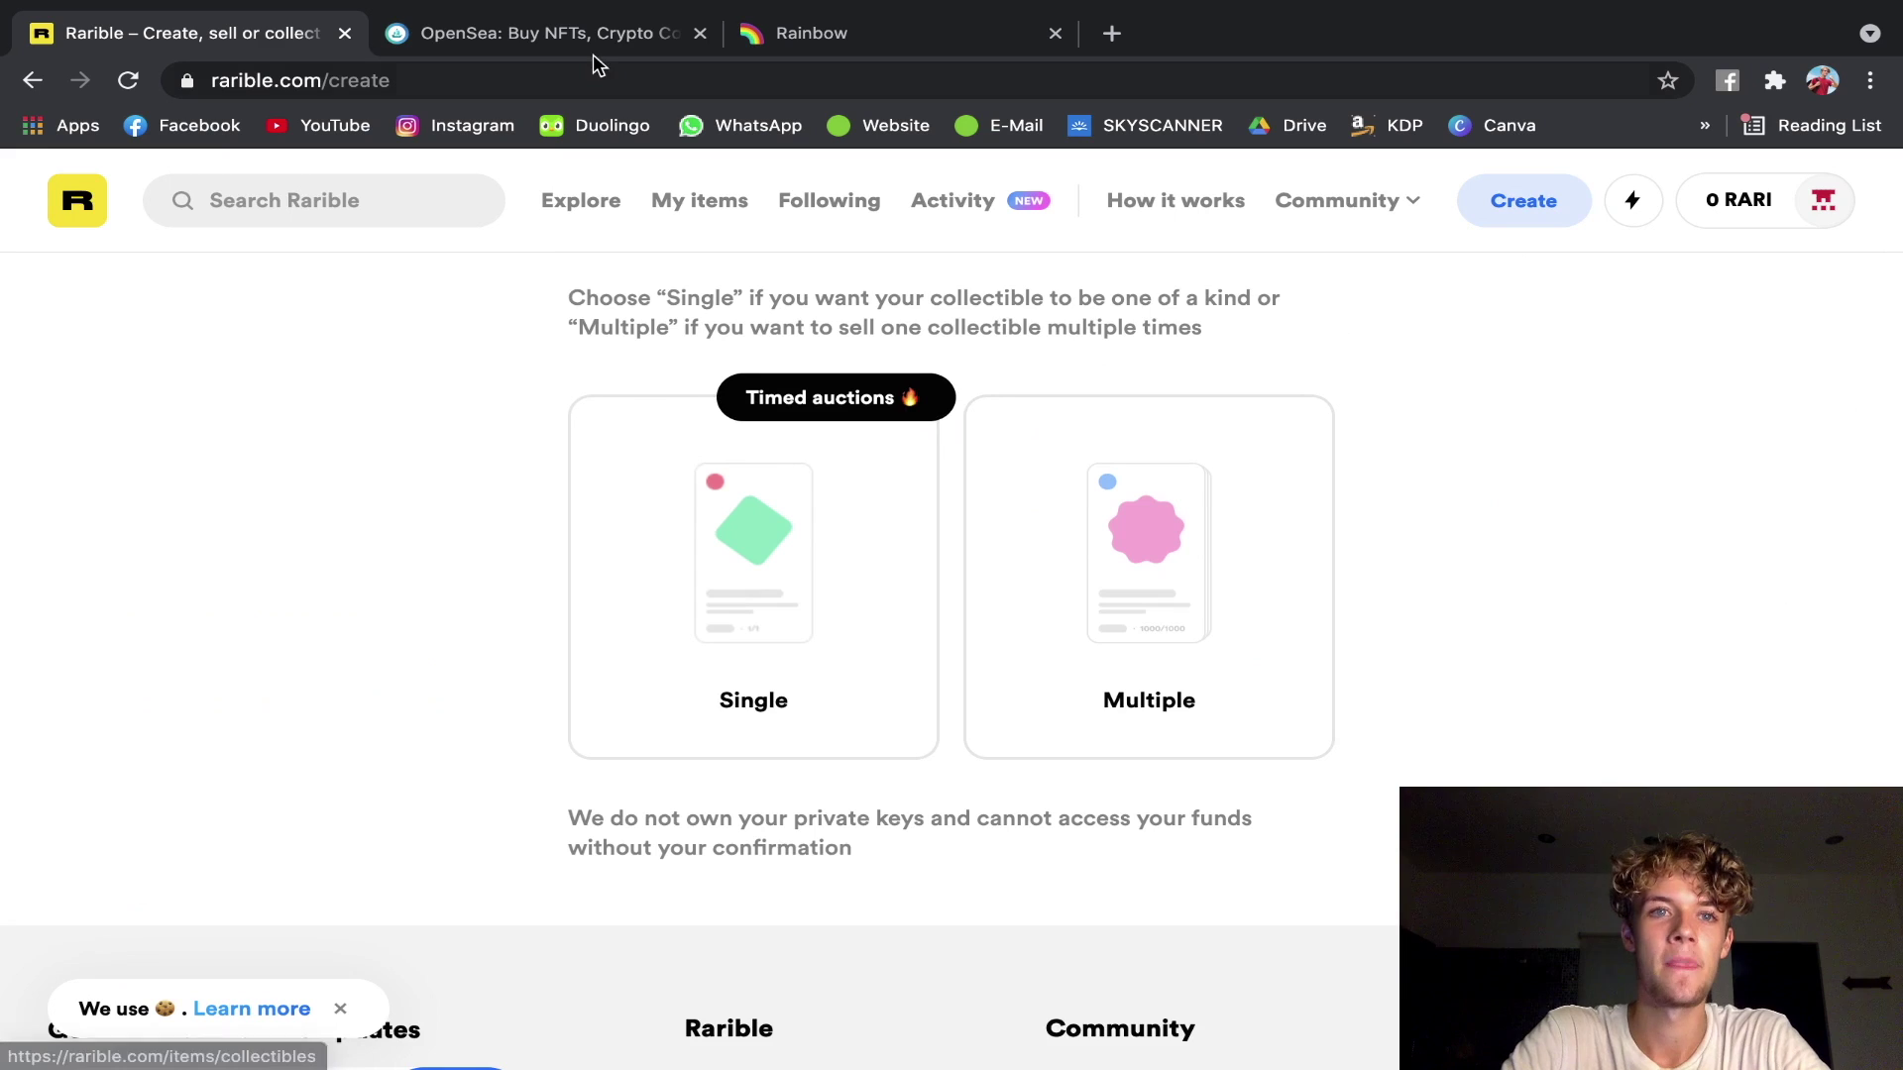
Look at the OpenSea tab, then return to Rarible's Create collectible page.
left_click(562, 40)
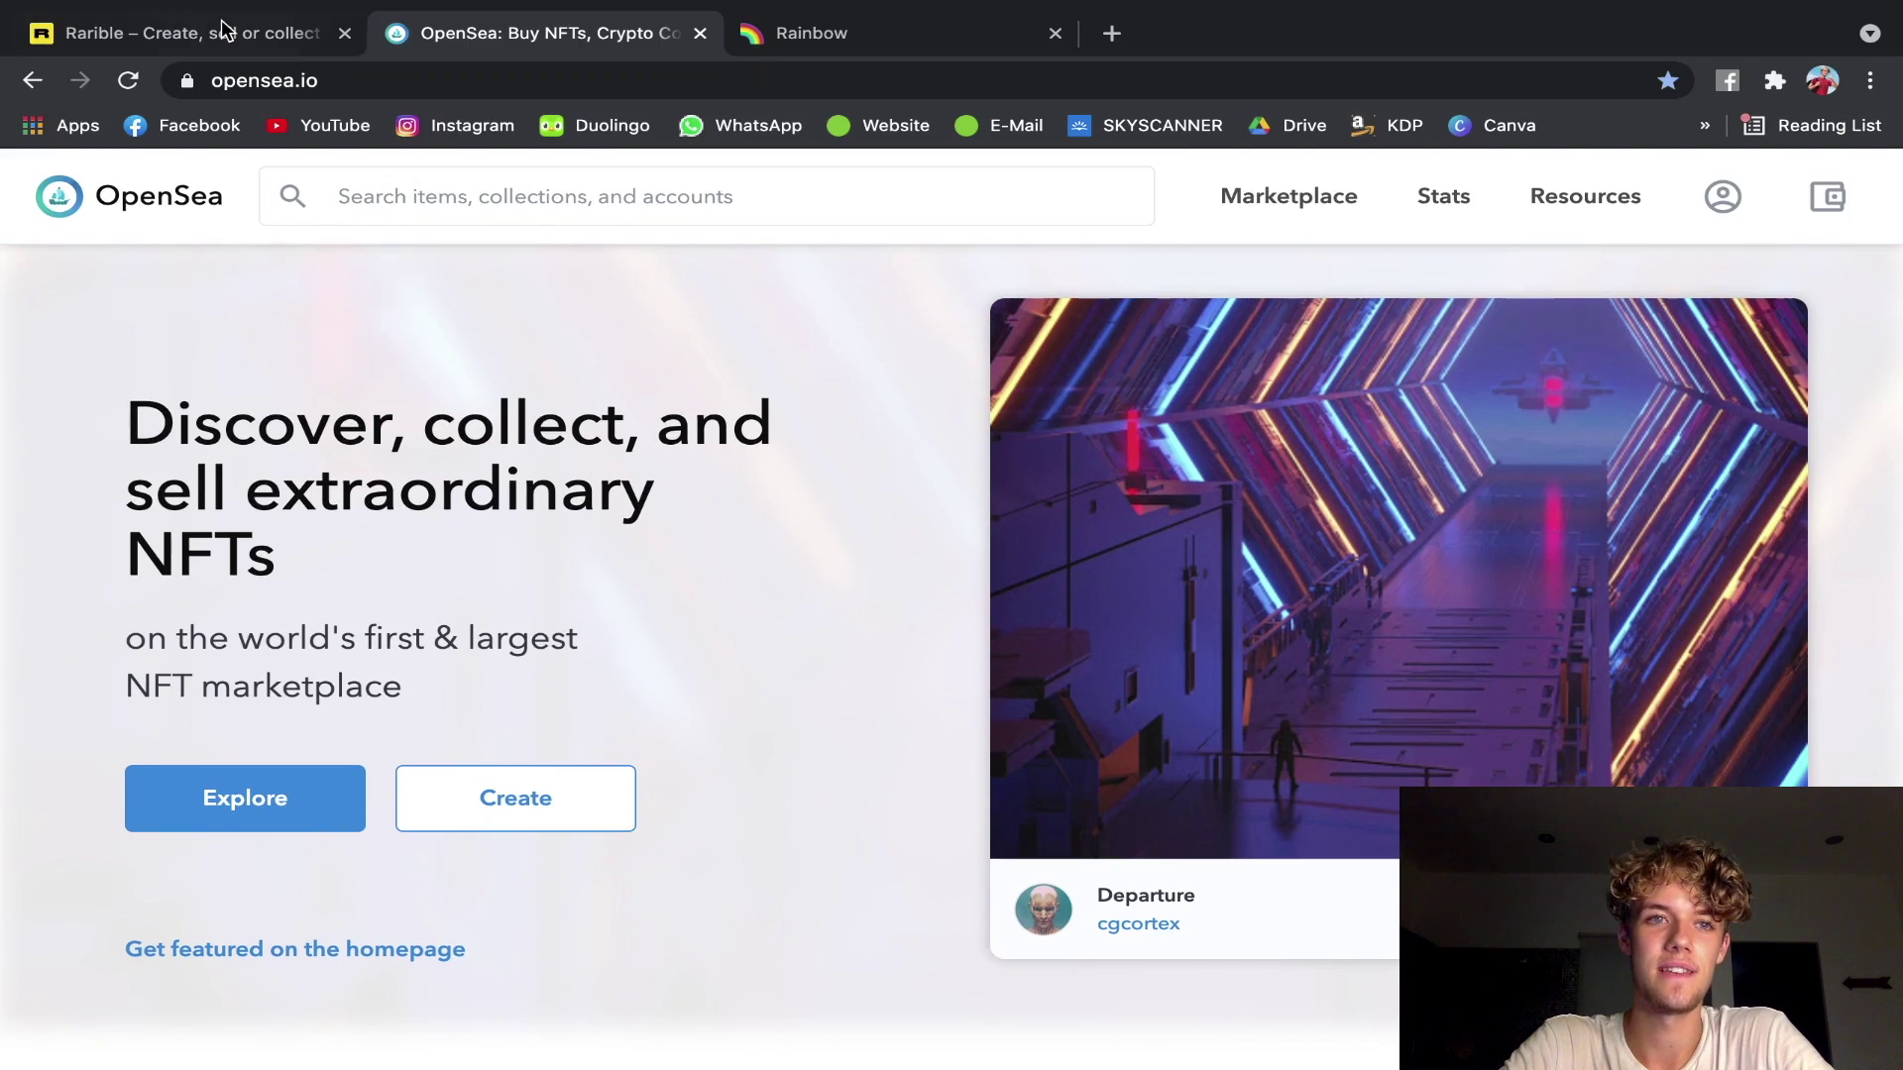
left_click(224, 30)
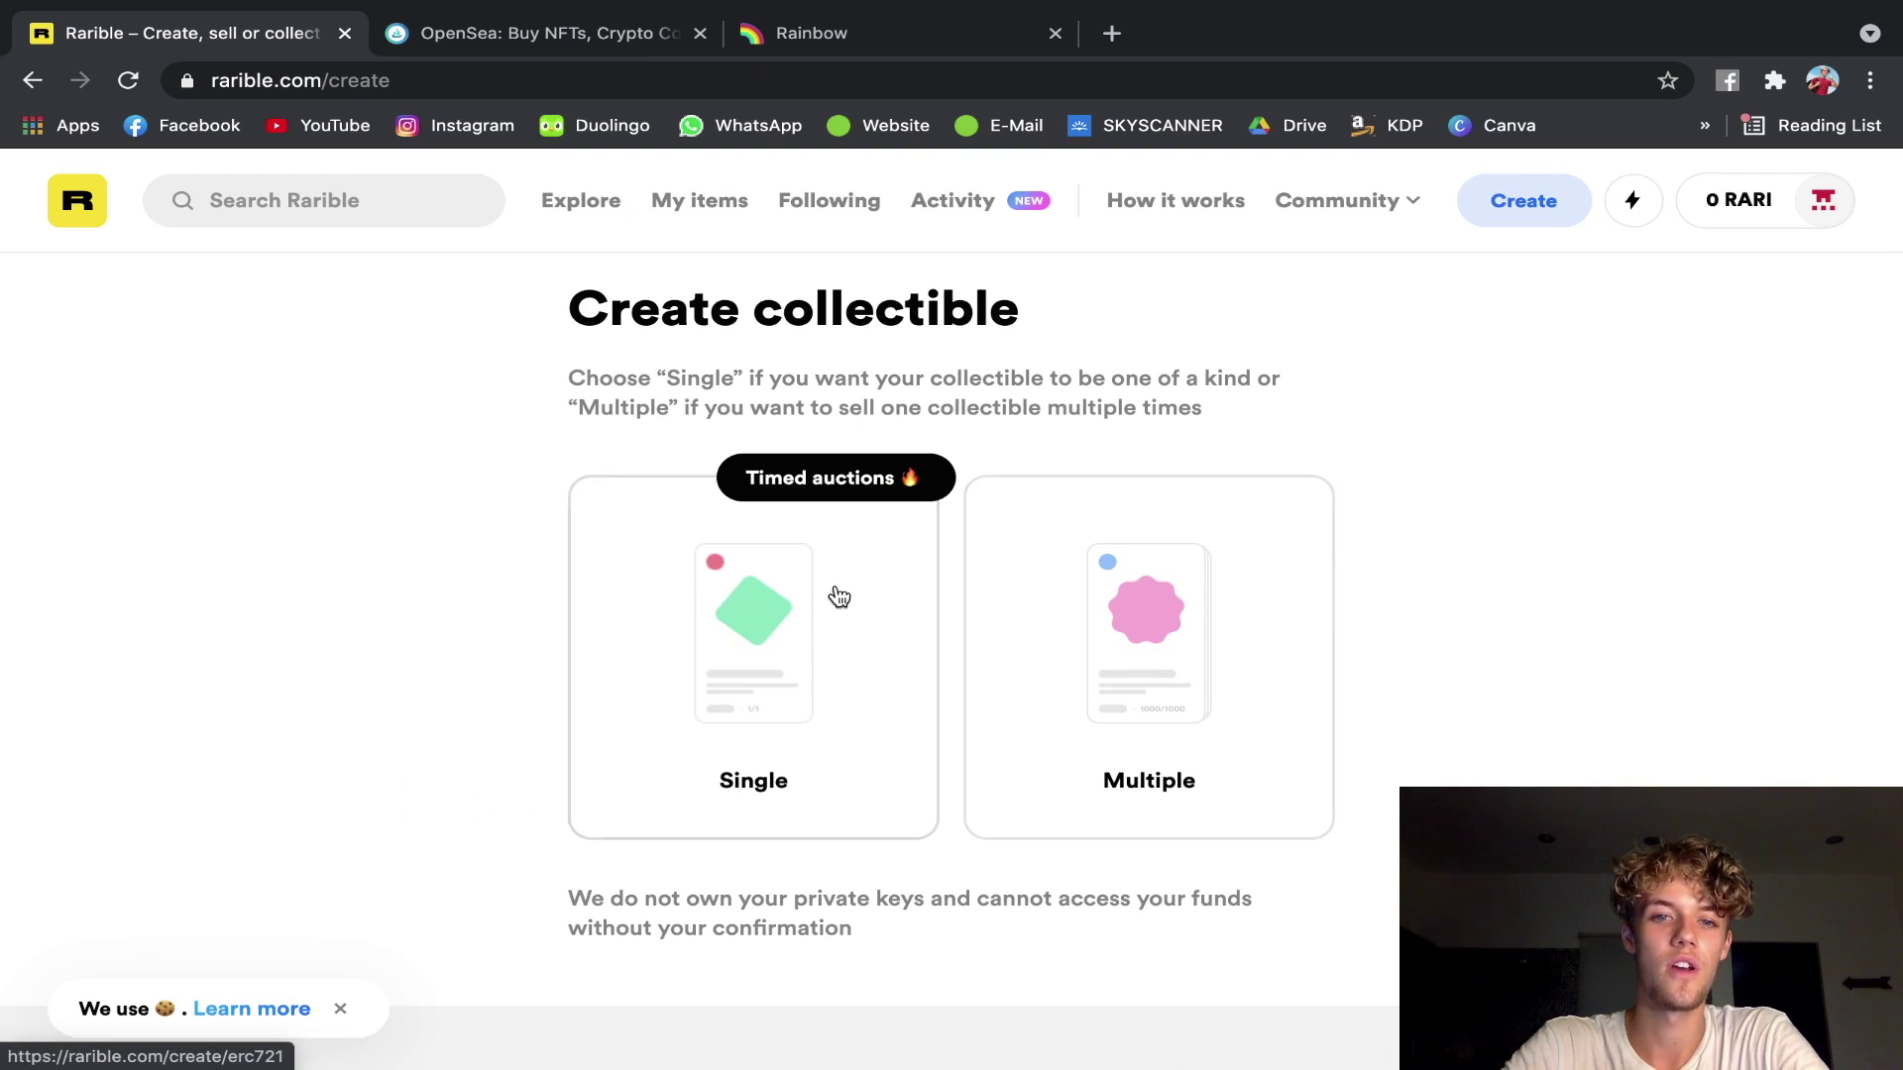
Choose Single collectible and upload earth.png from the Desktop as the artwork.
left_click(829, 684)
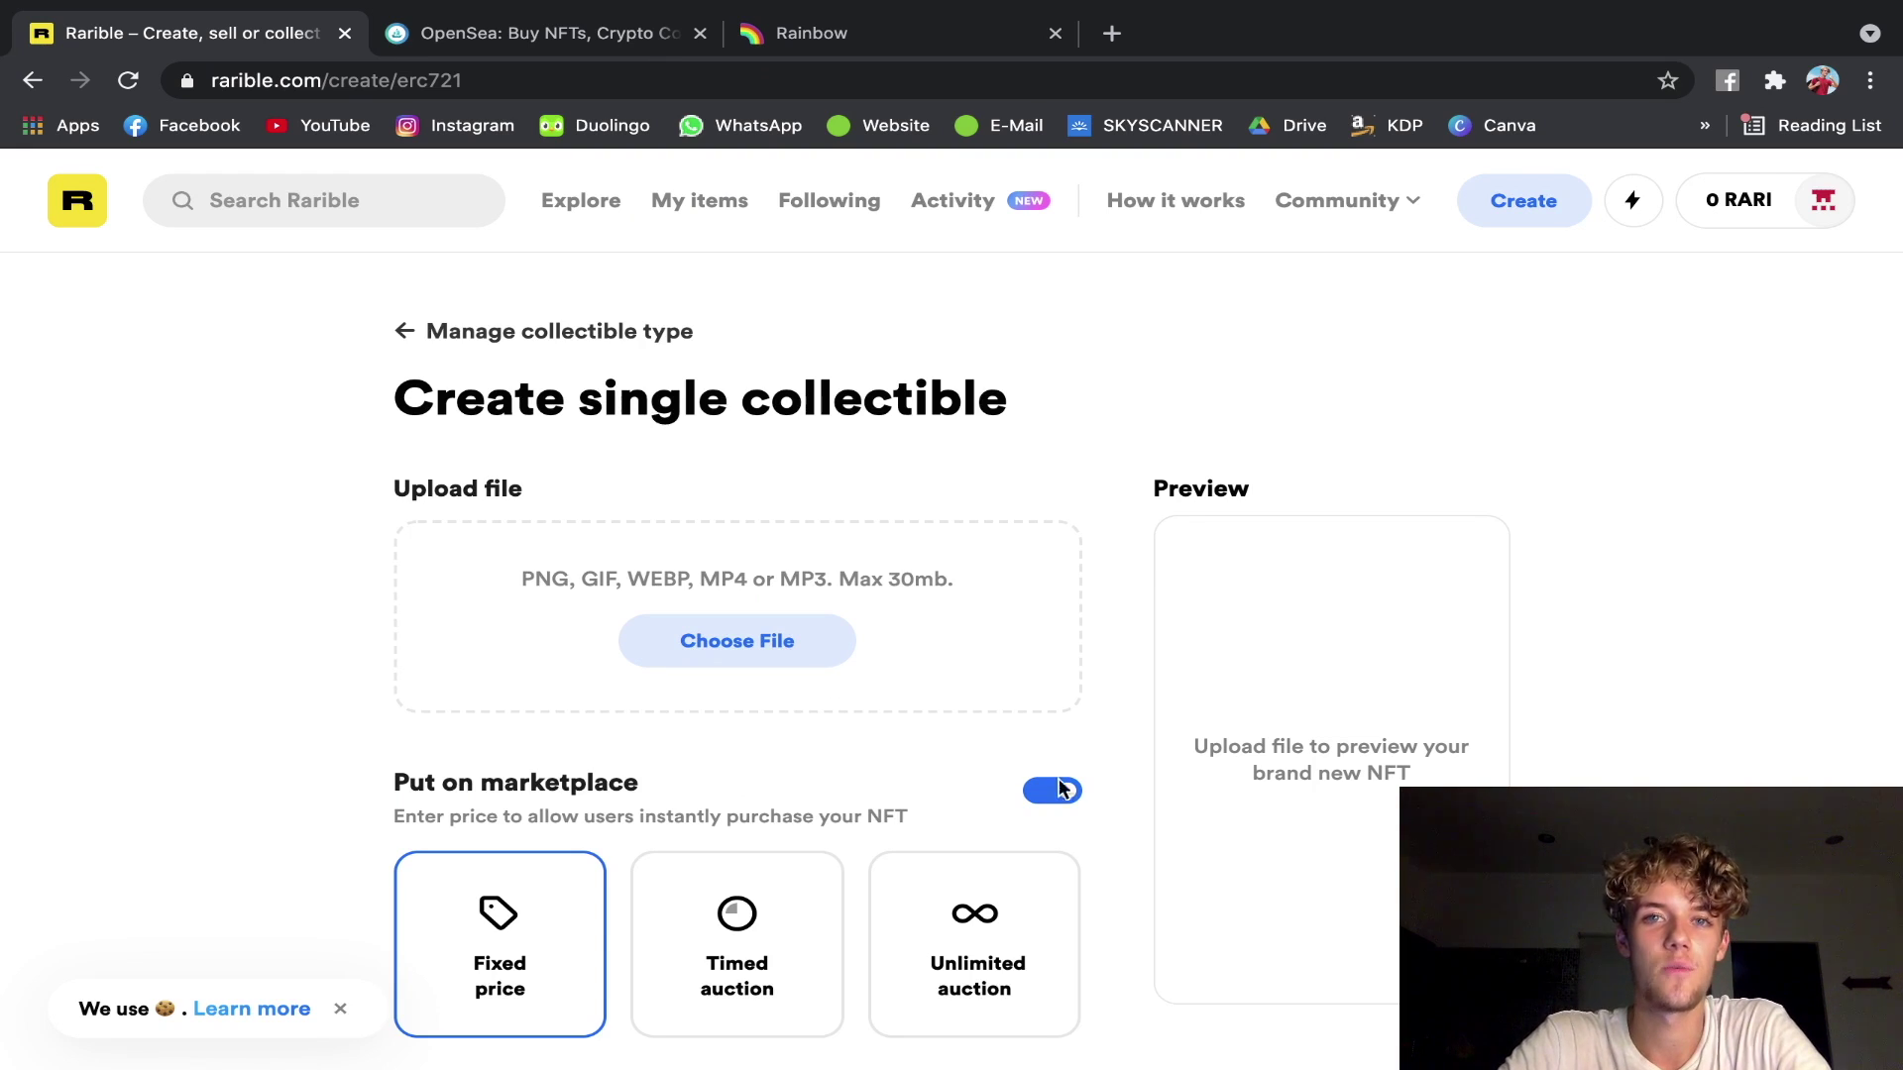
scroll(964, 698, "down", 2)
scroll(921, 563, "up", 1)
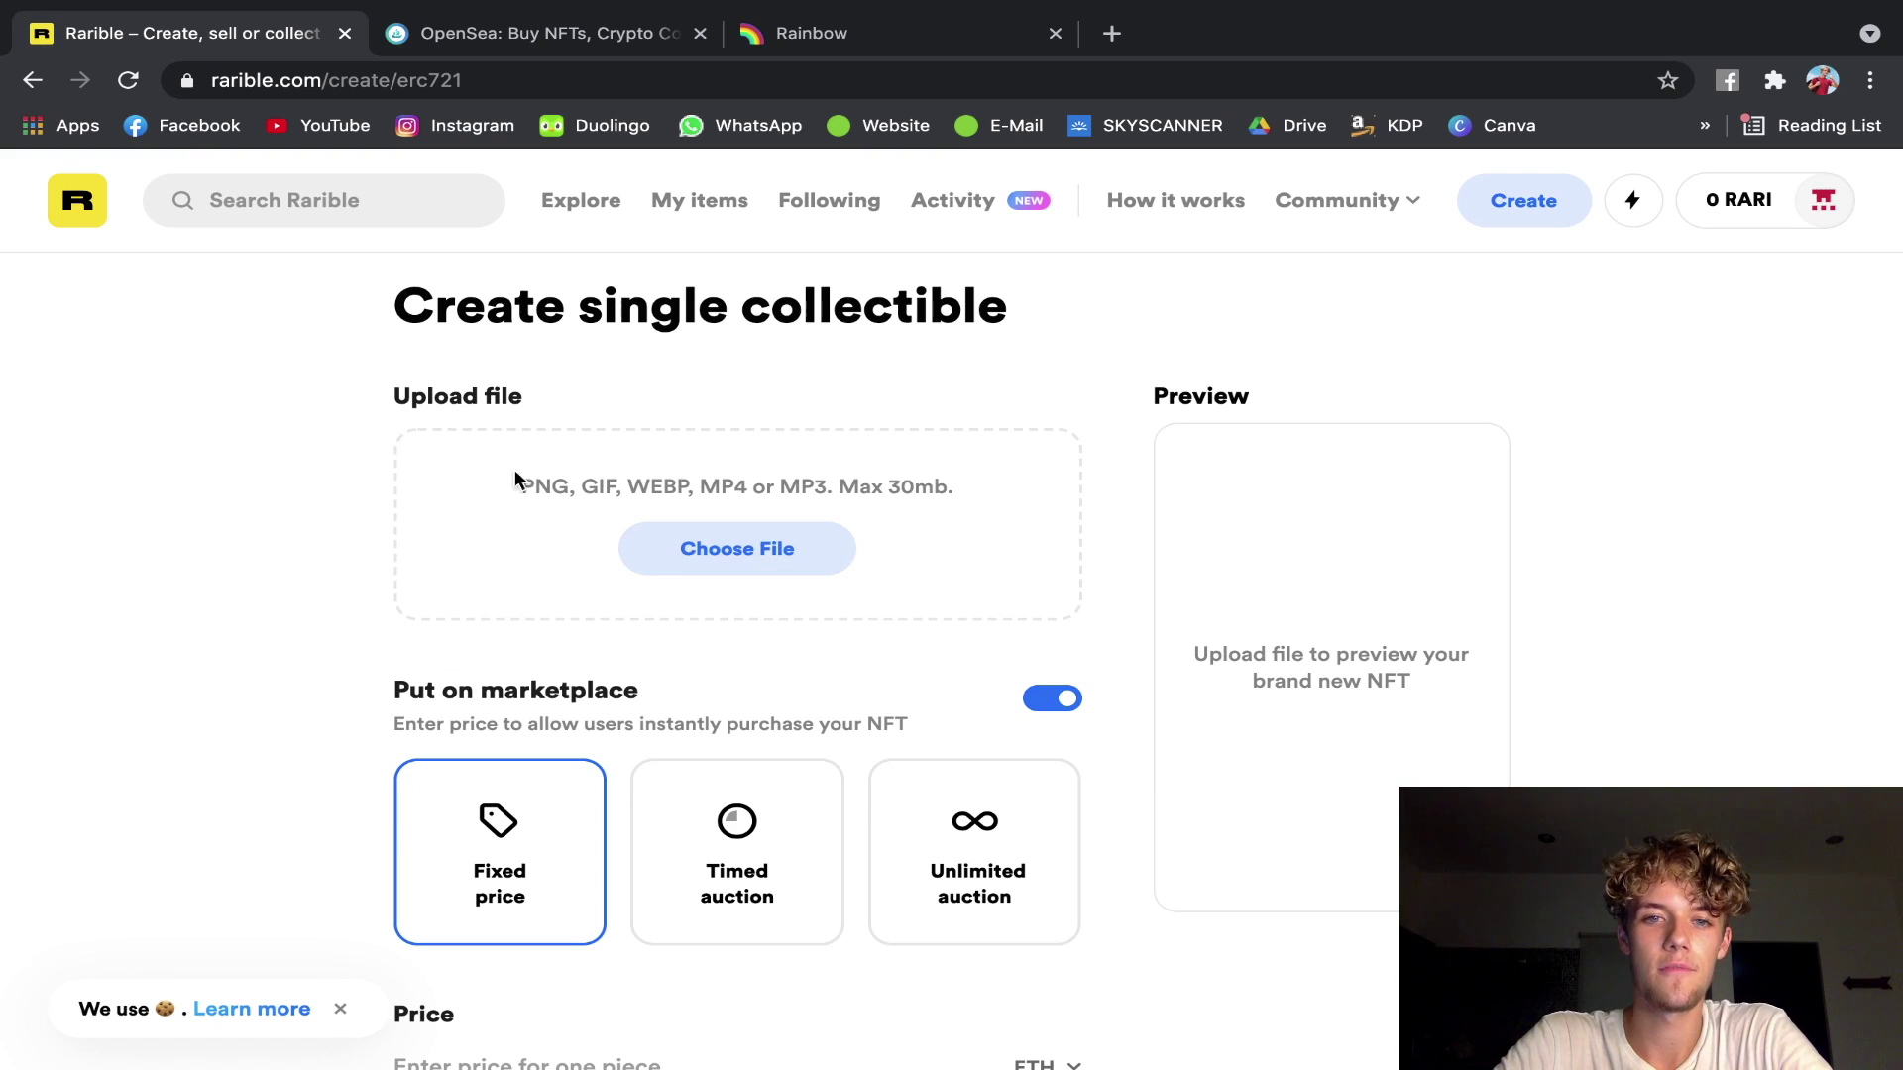
left_click(763, 551)
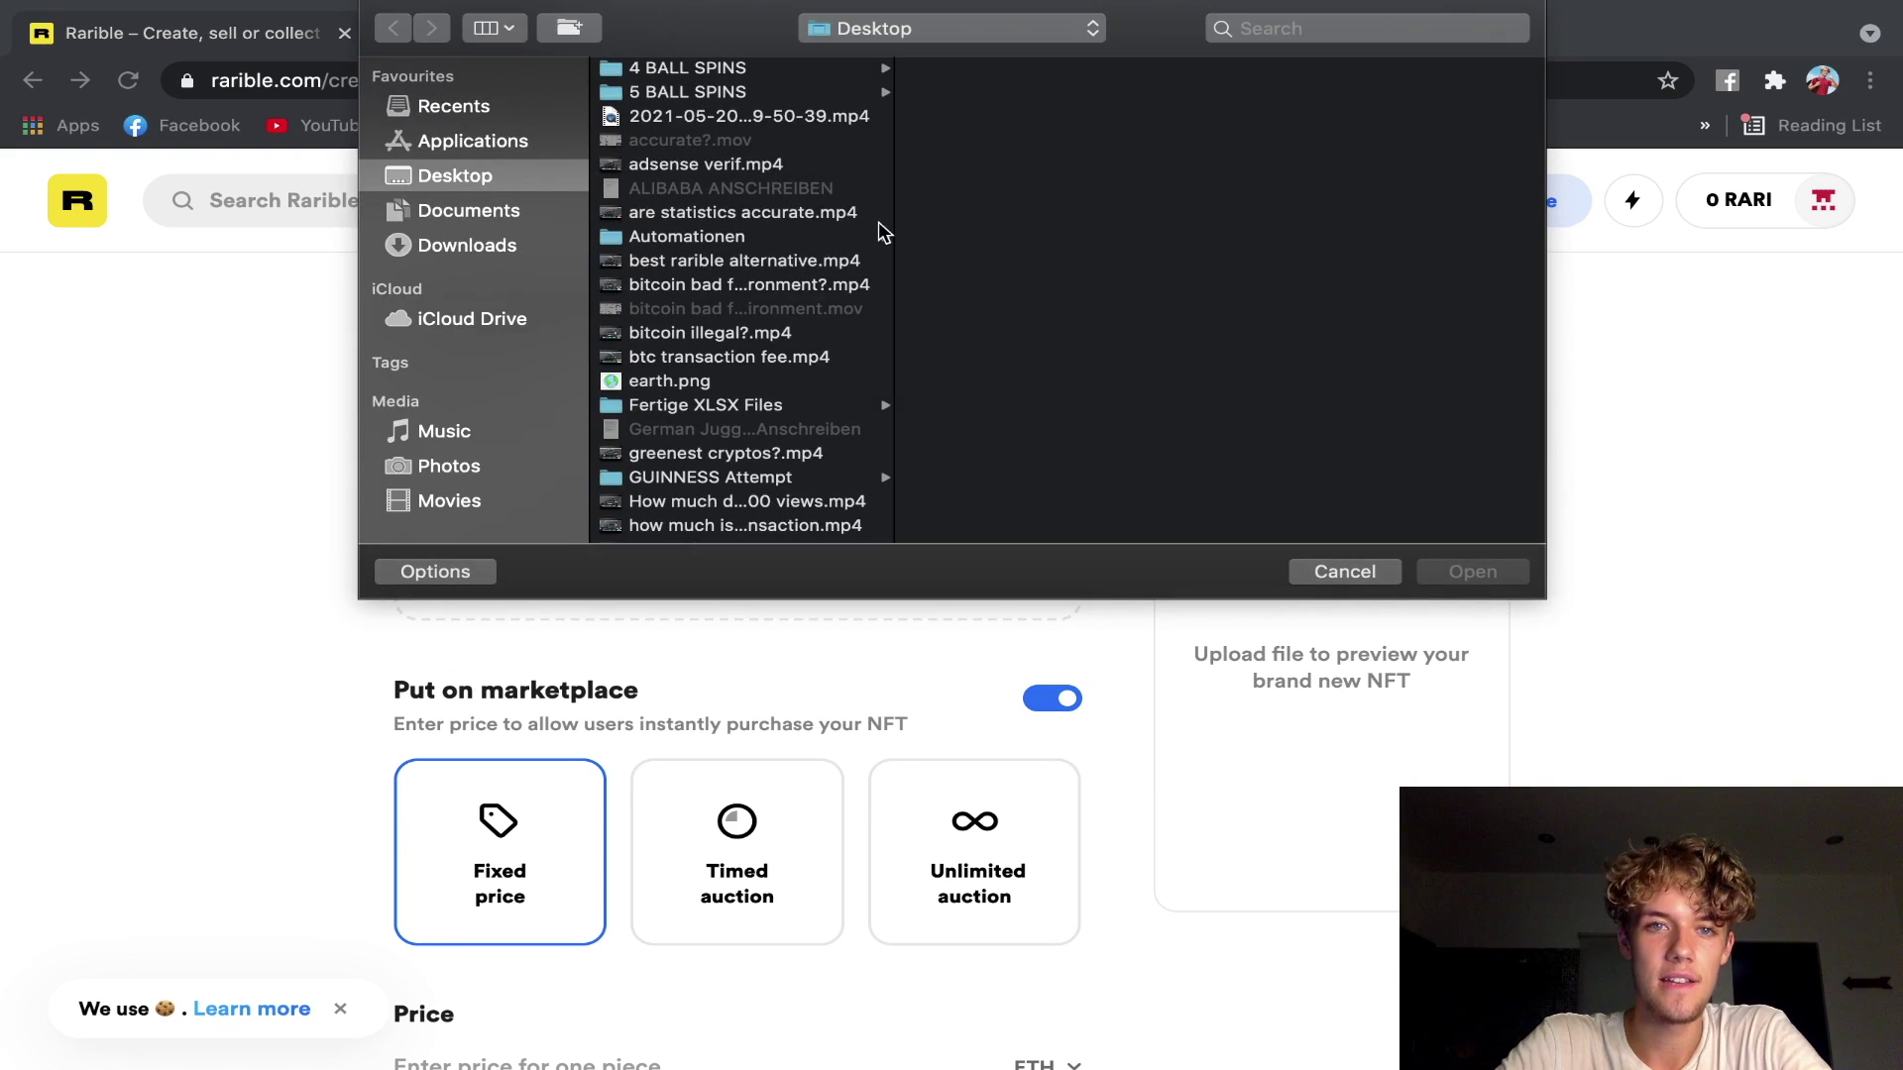
scroll(832, 257, "down", 10)
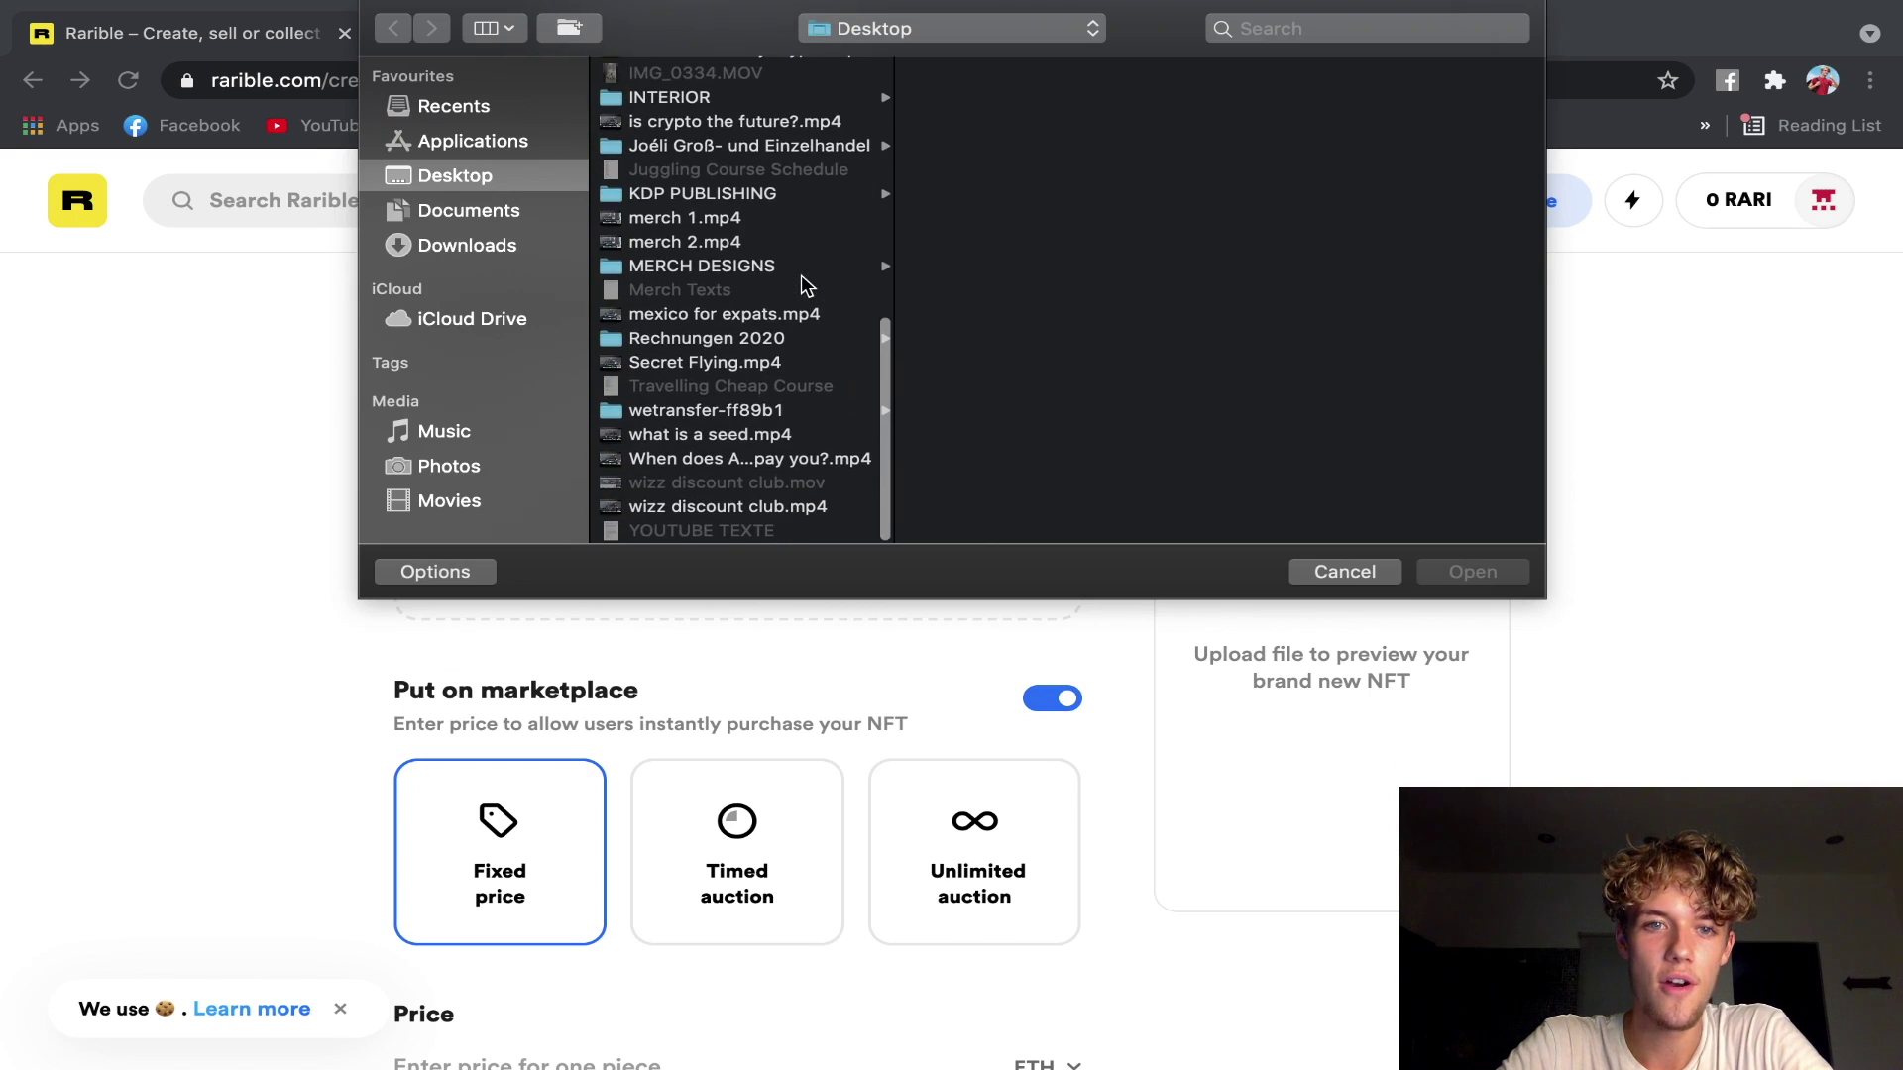
scroll(803, 278, "up", 10)
left_click(666, 286)
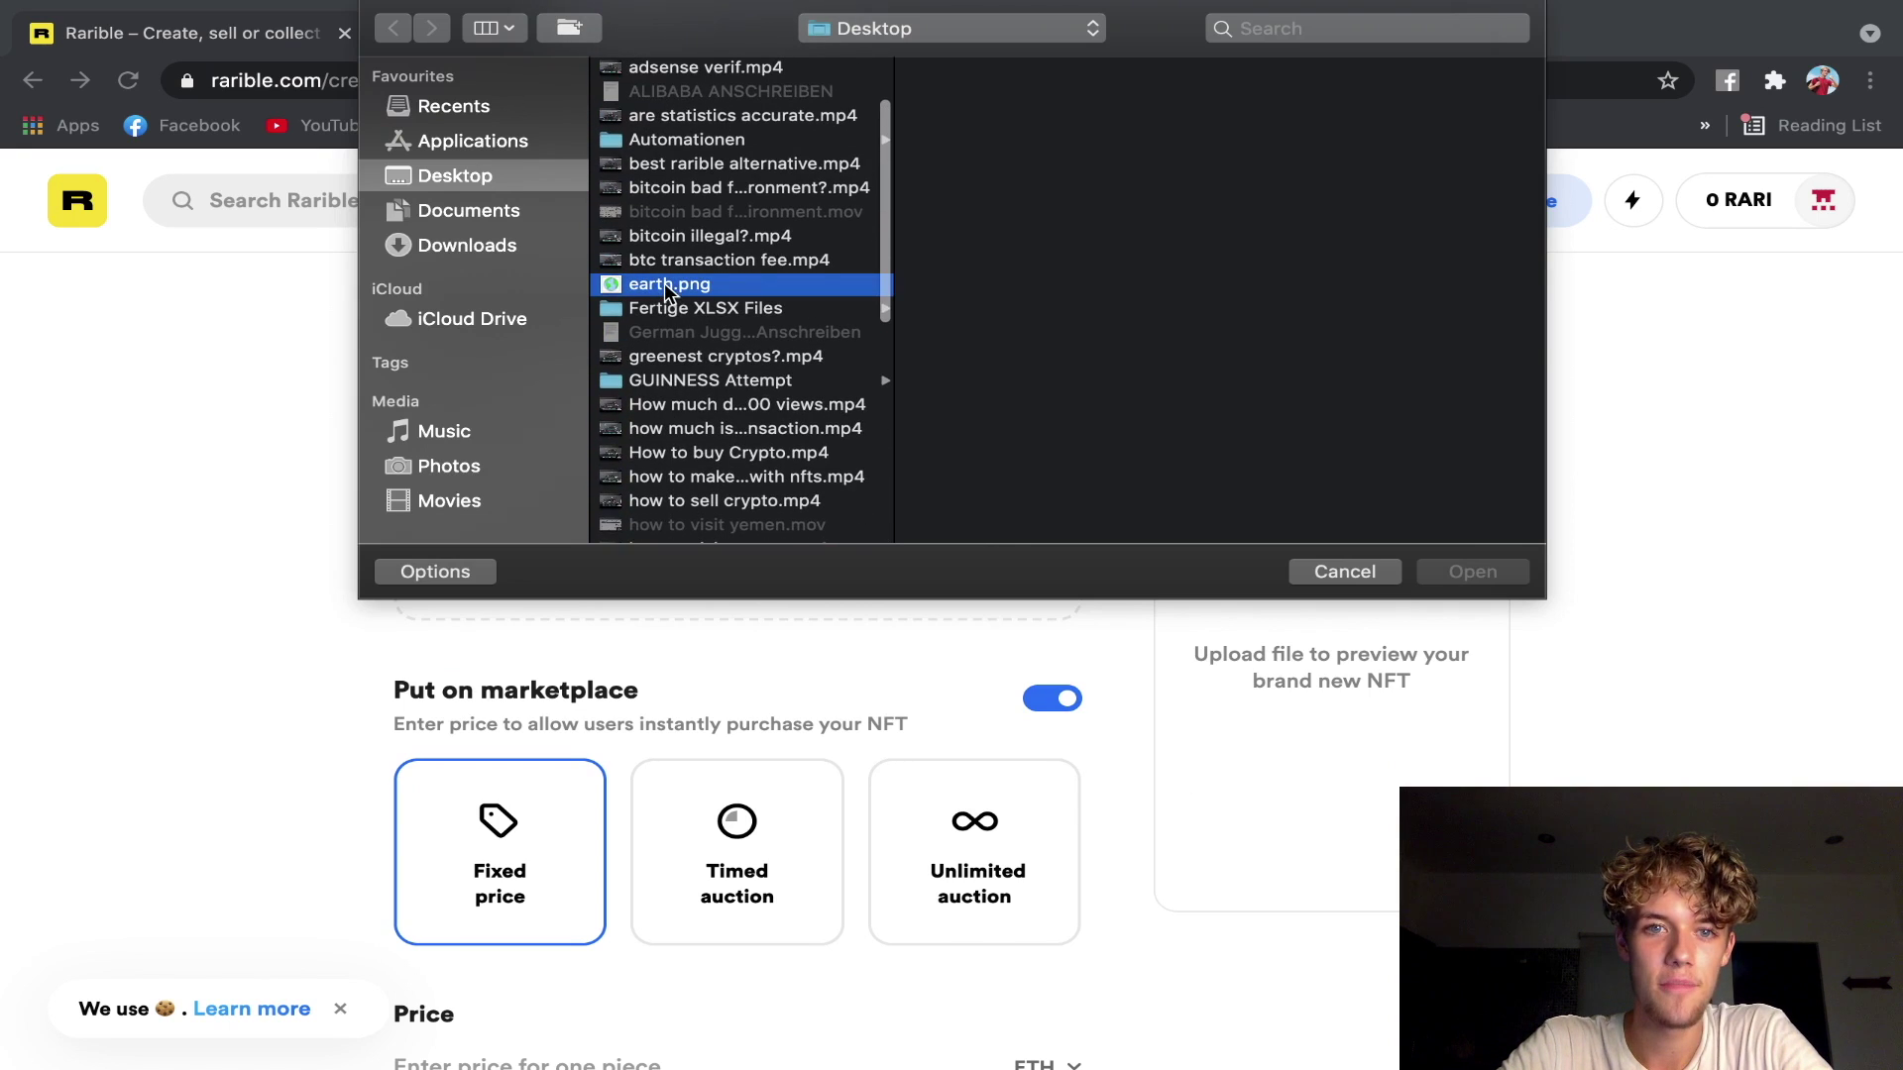
left_click(1497, 573)
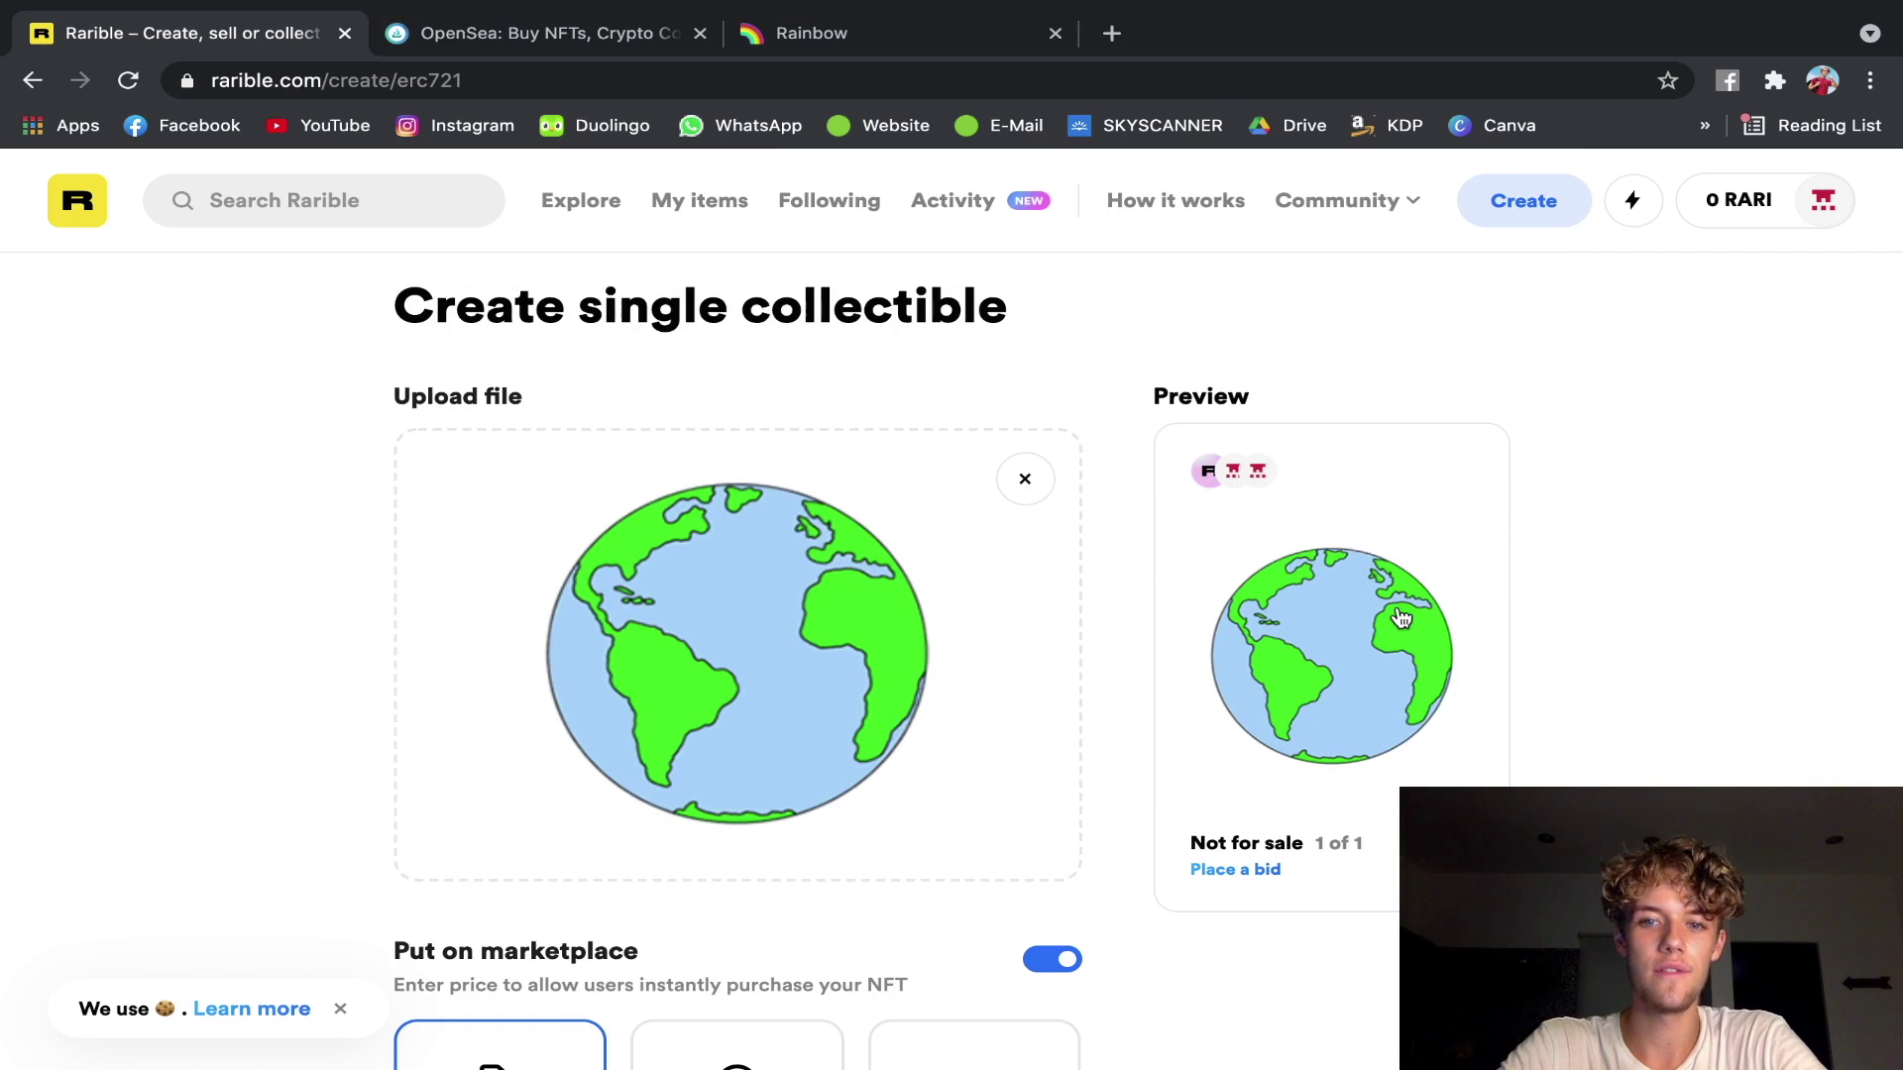
scroll(1289, 642, "down", 2)
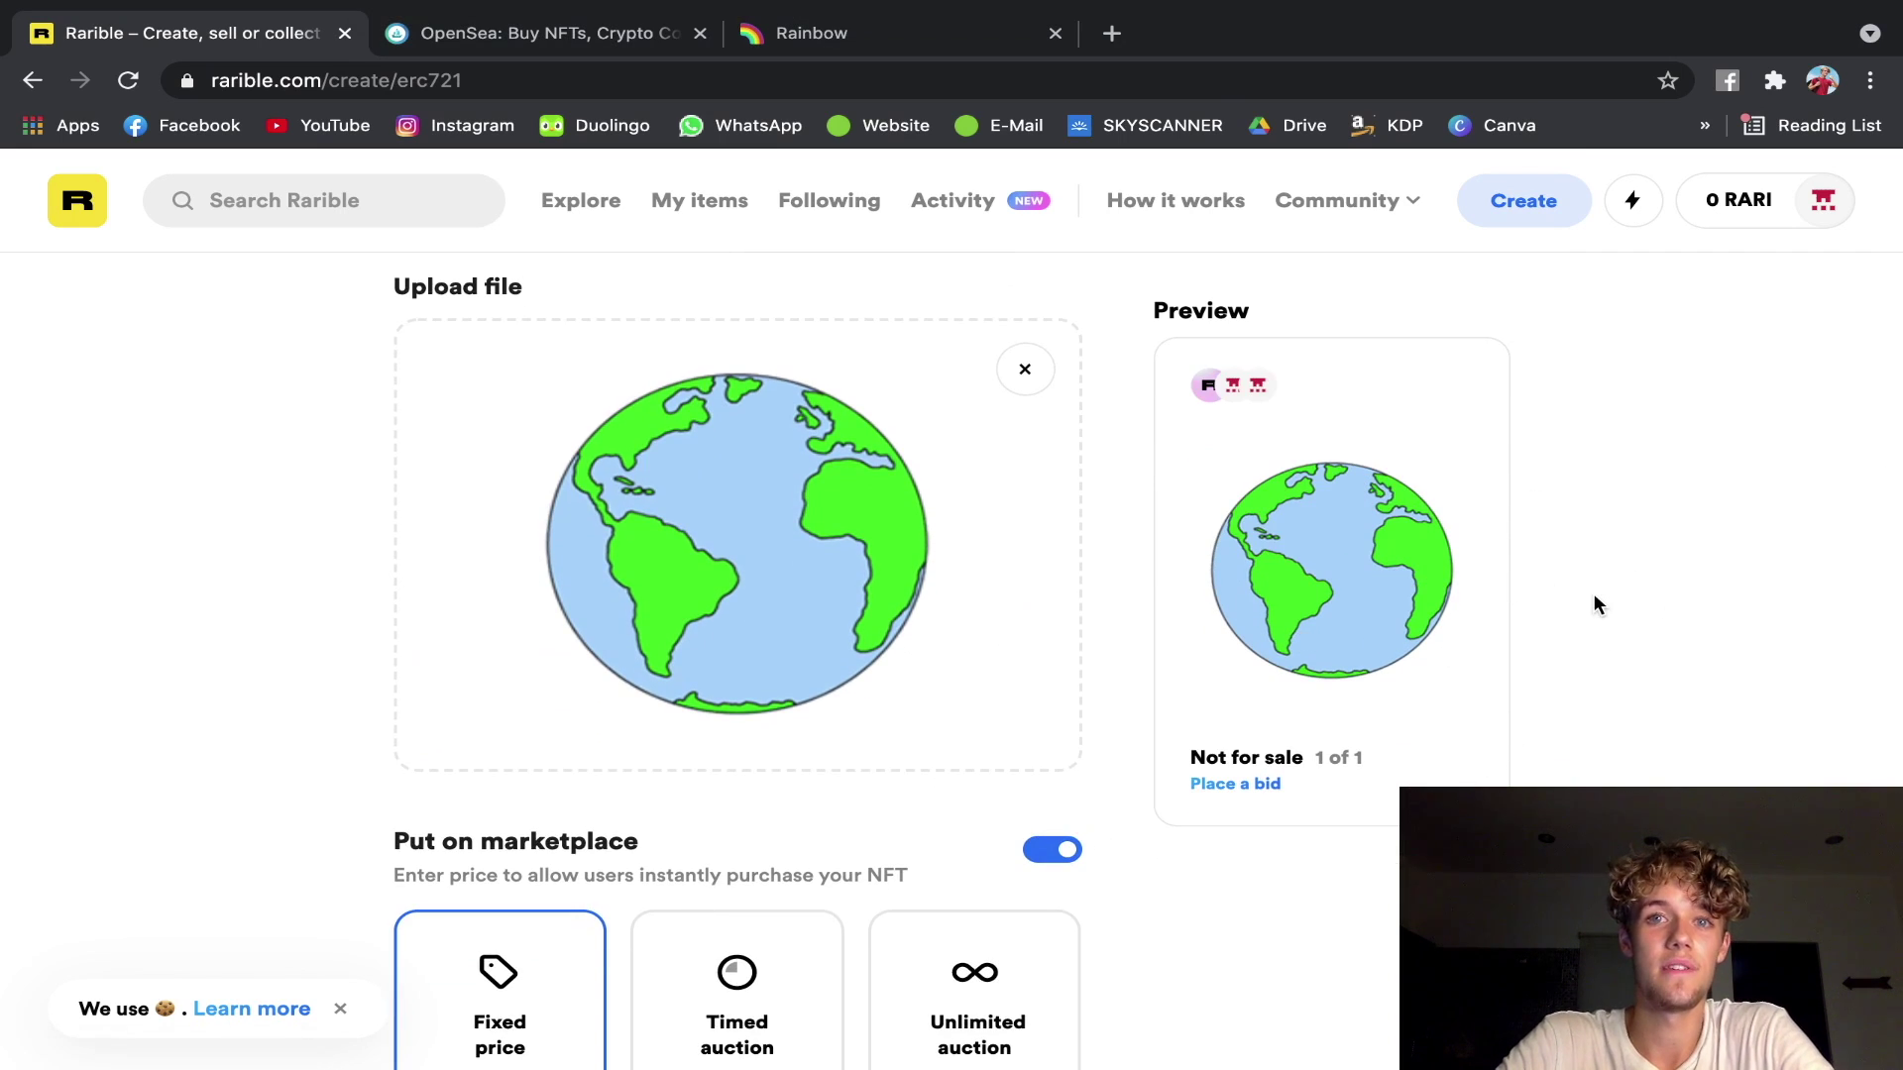
Switch the sale type to Timed auction, then Unlimited auction, so the preview reads Auction.
scroll(1592, 593, "down", 5)
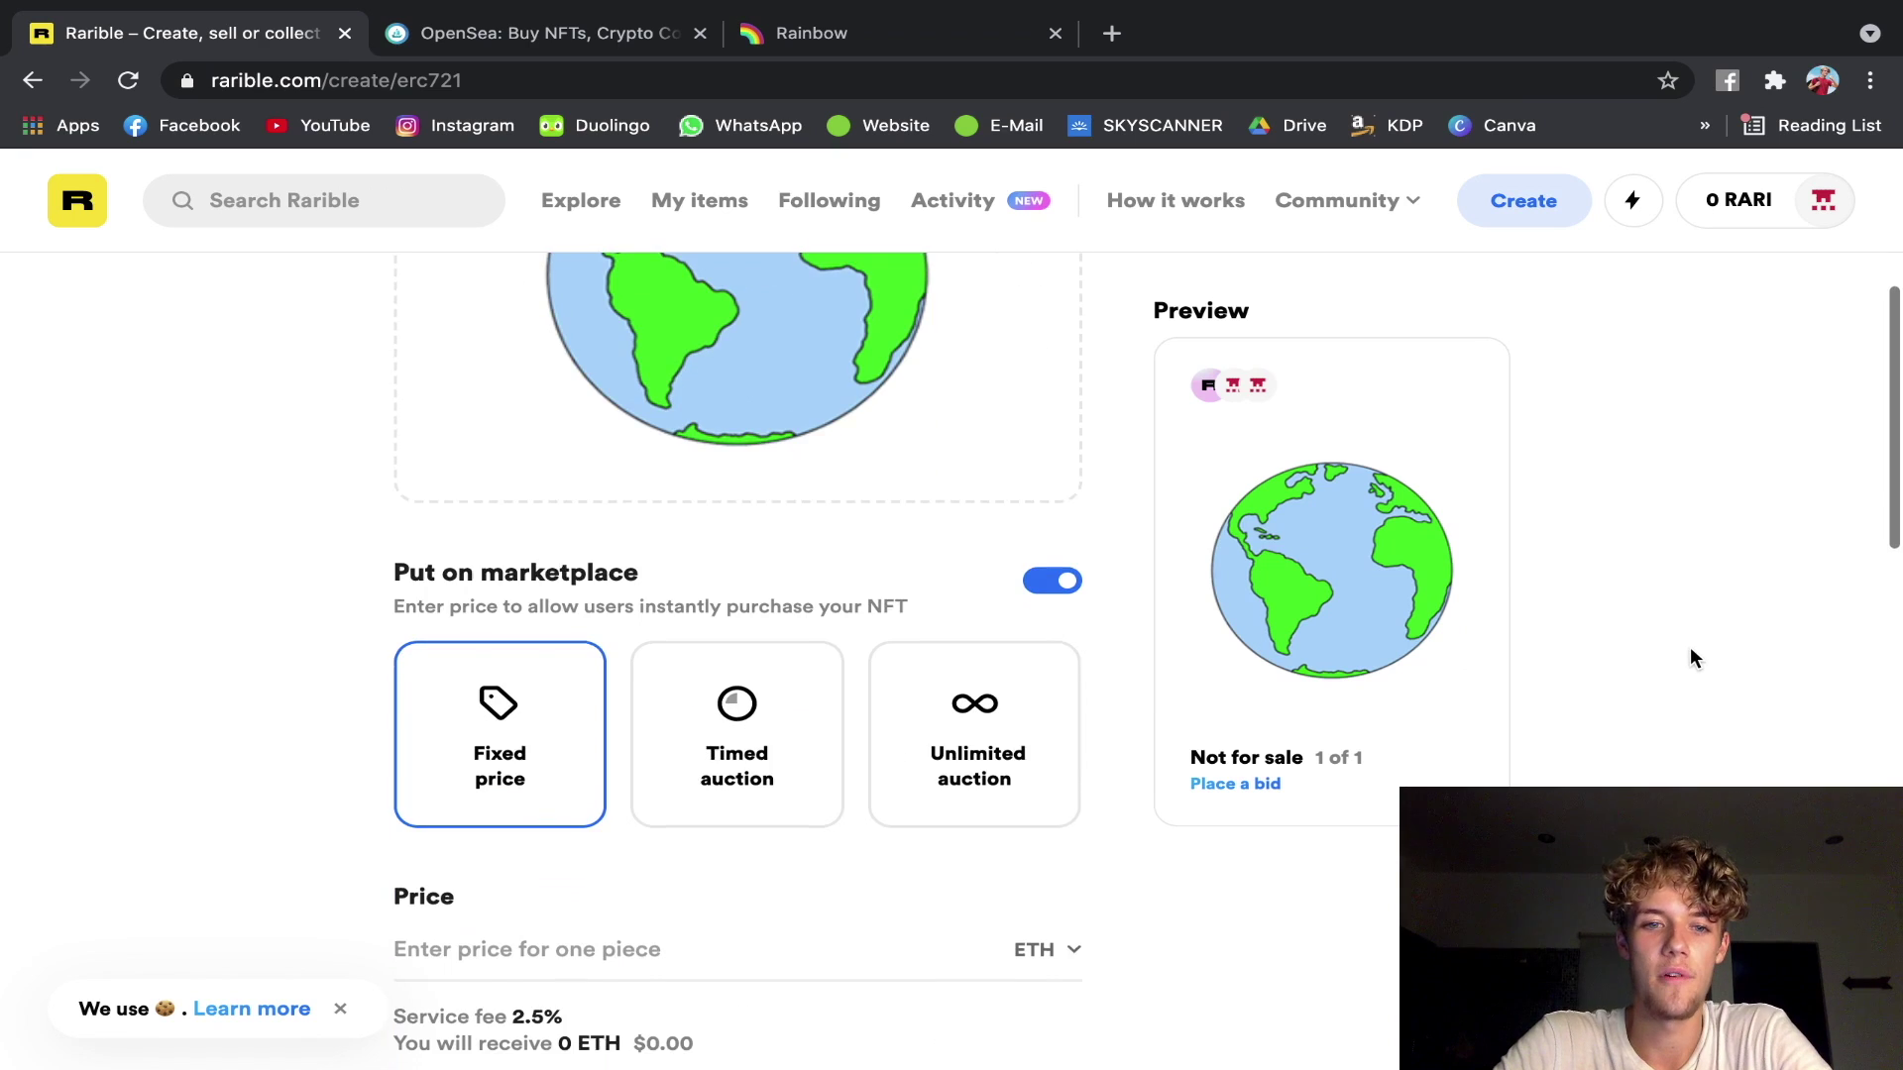
scroll(811, 753, "down", 5)
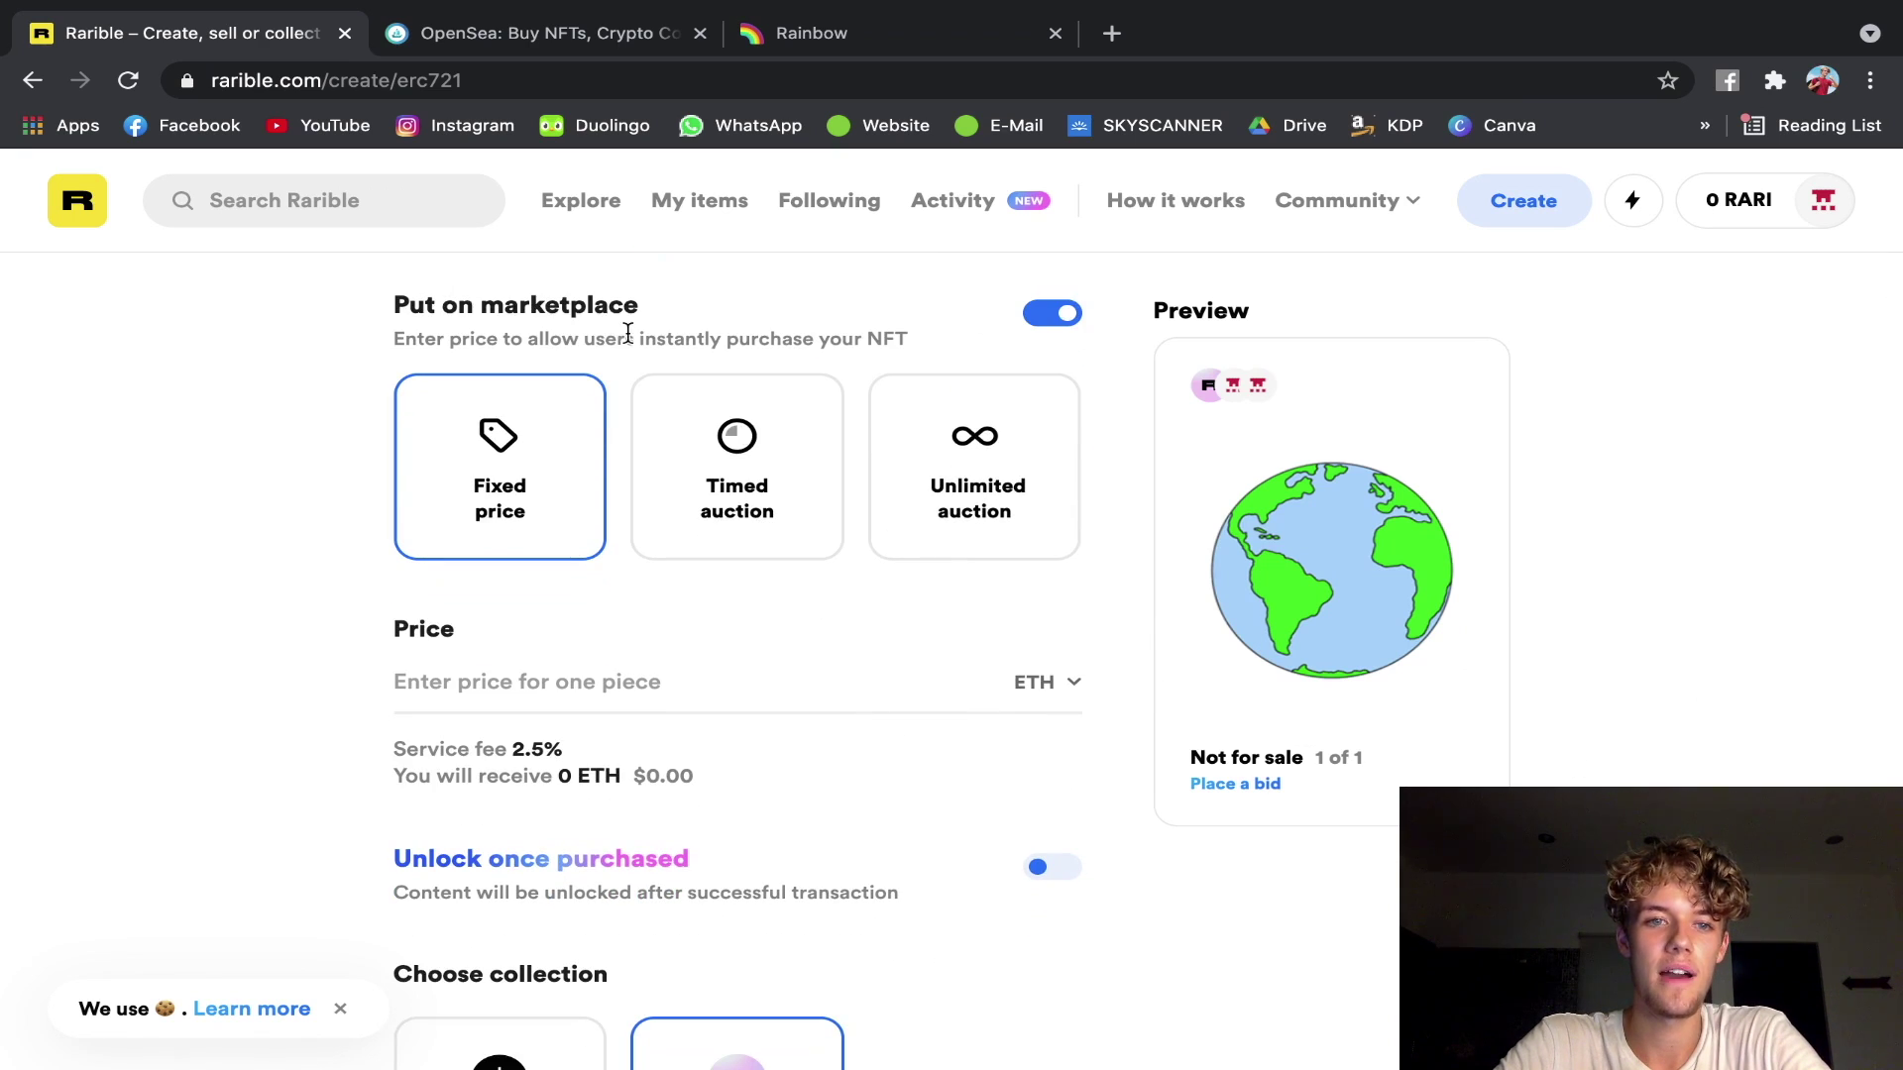
left_click(751, 479)
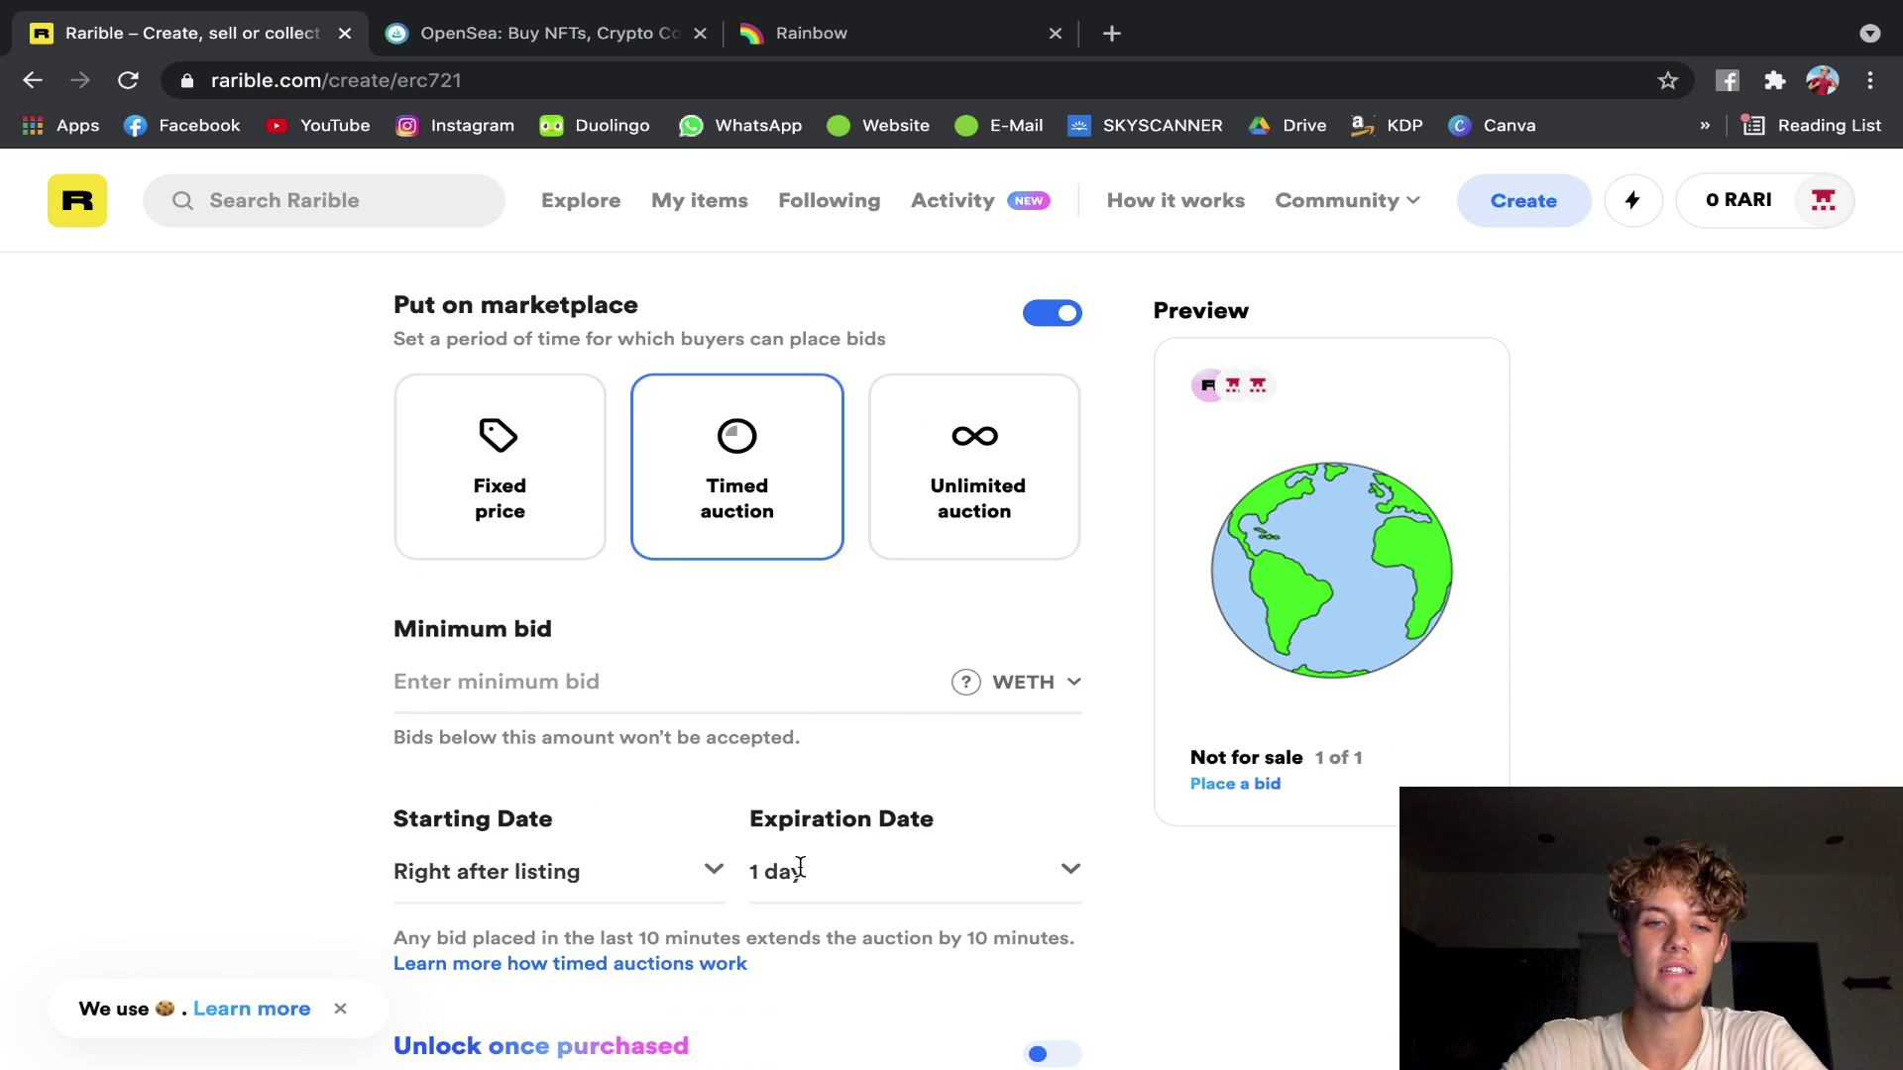
scroll(904, 853, "down", 3)
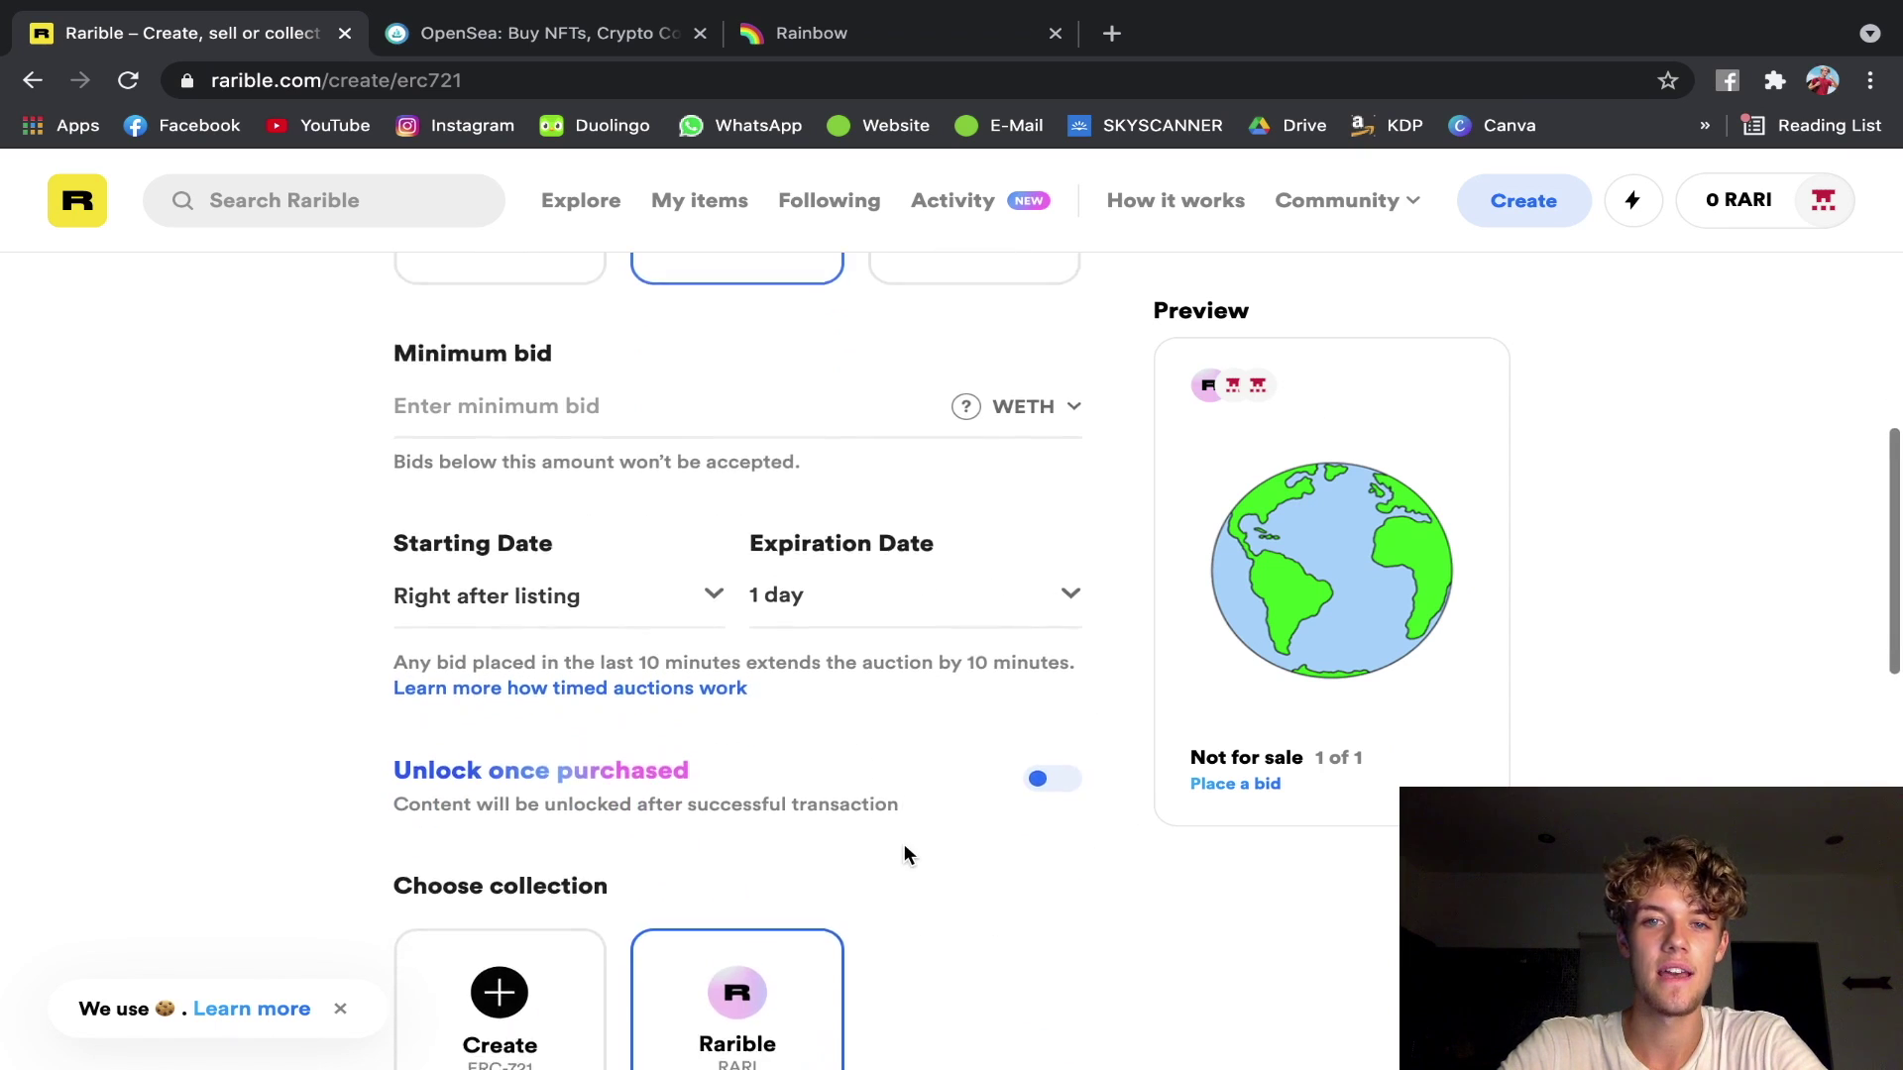
scroll(904, 854, "up", 1)
scroll(626, 530, "up", 1)
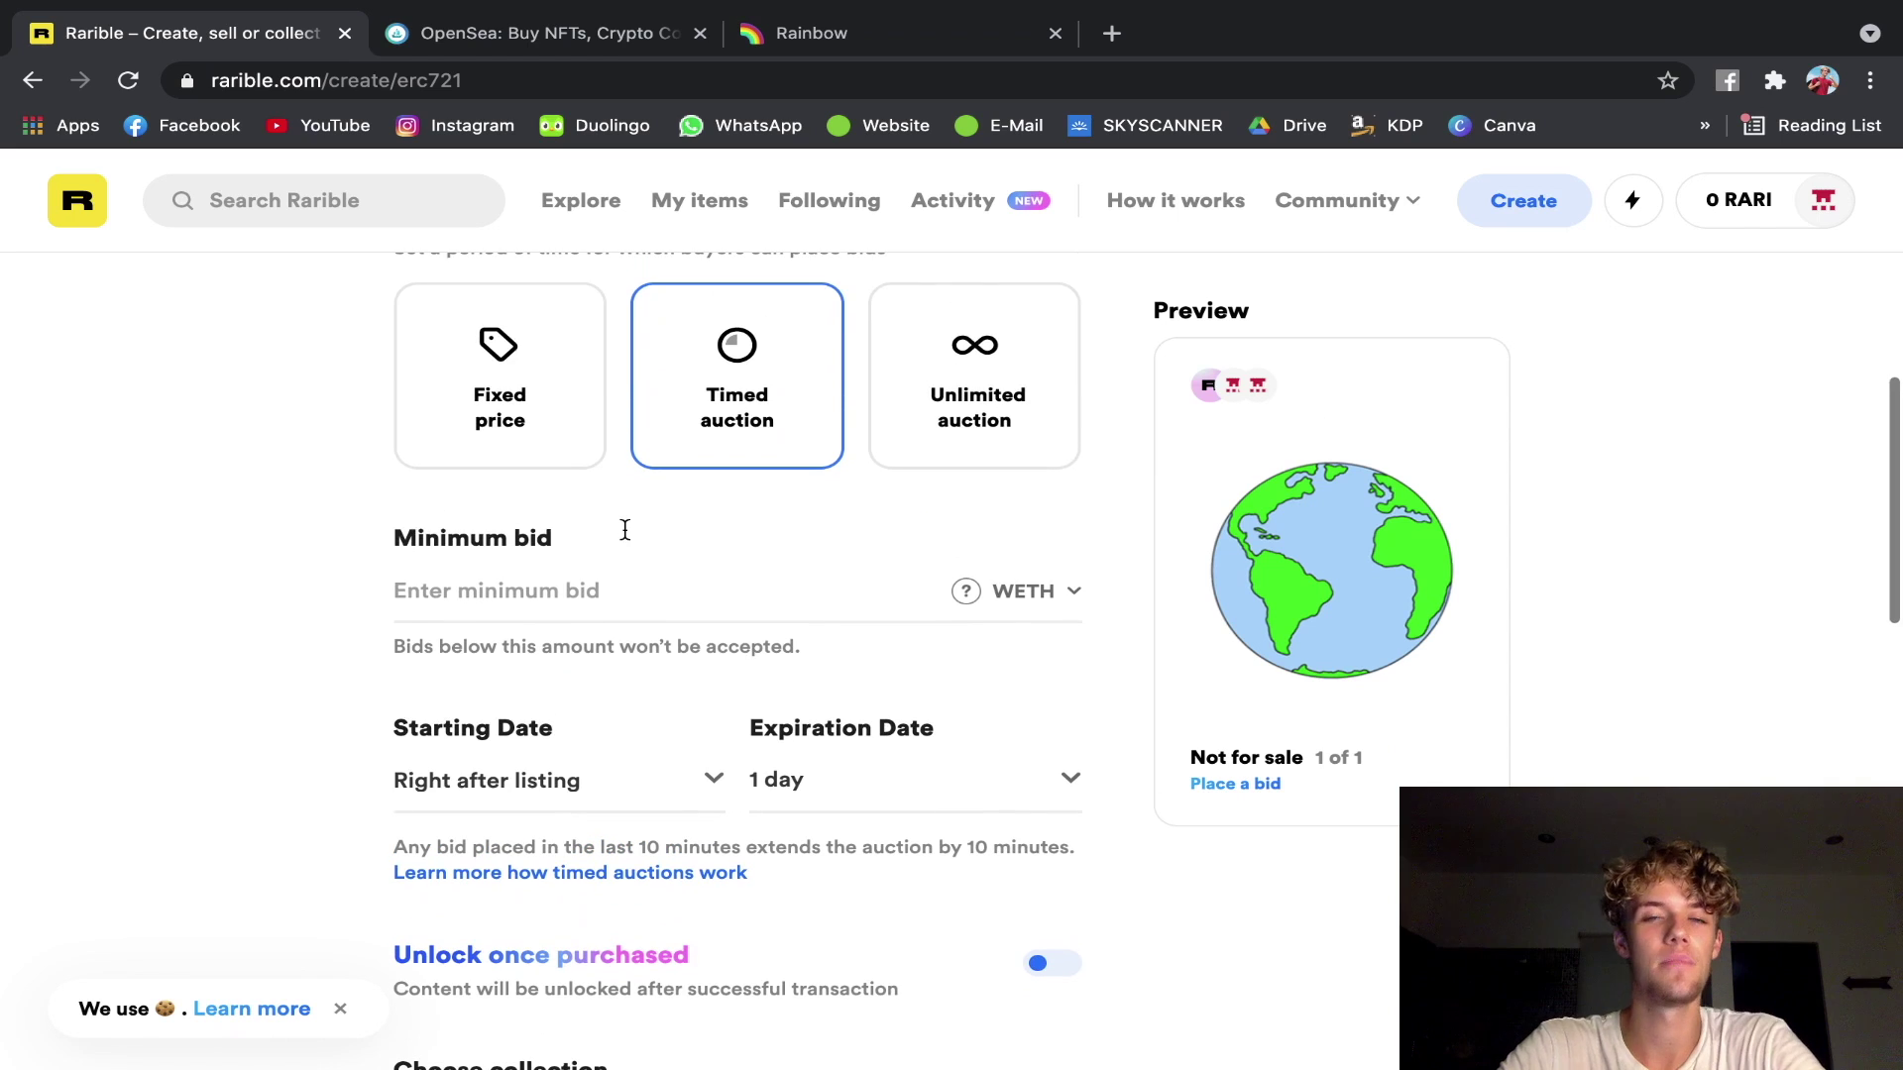
left_click(1018, 344)
scroll(910, 561, "down", 4)
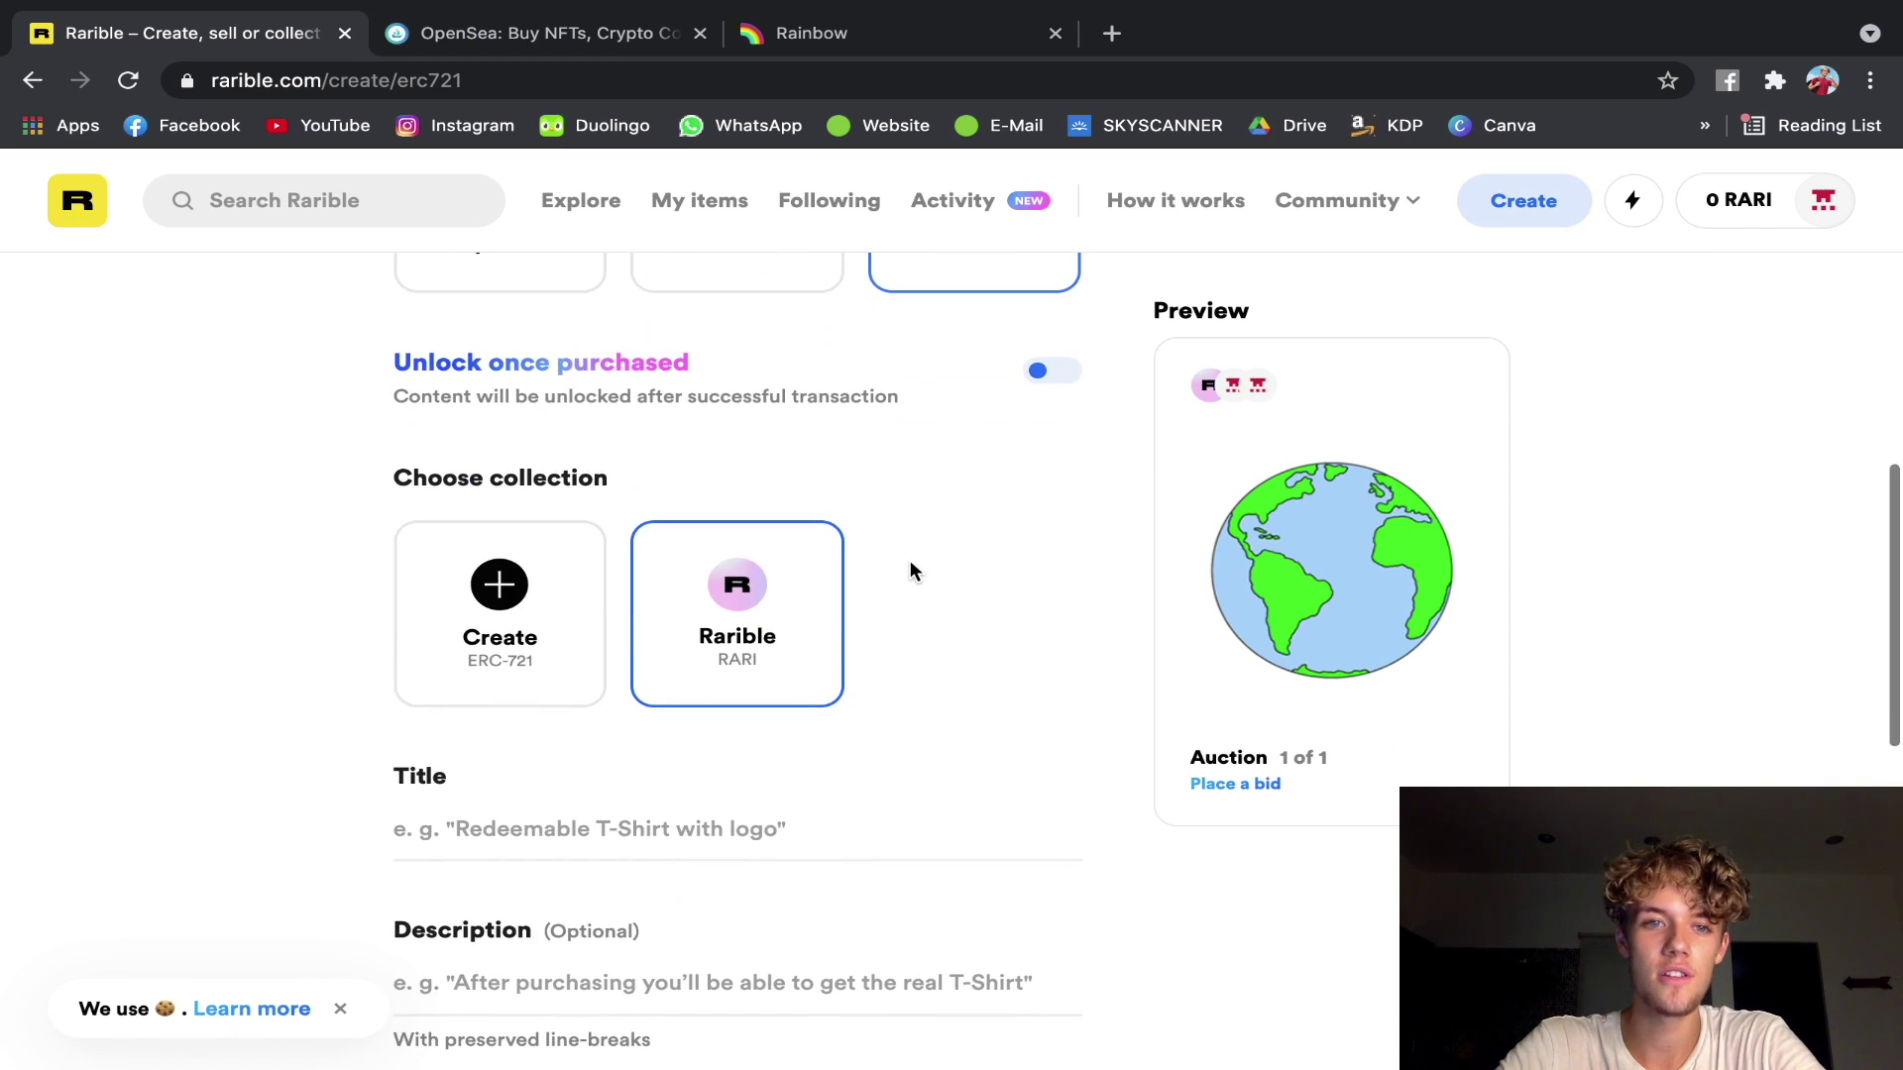
scroll(910, 561, "down", 3)
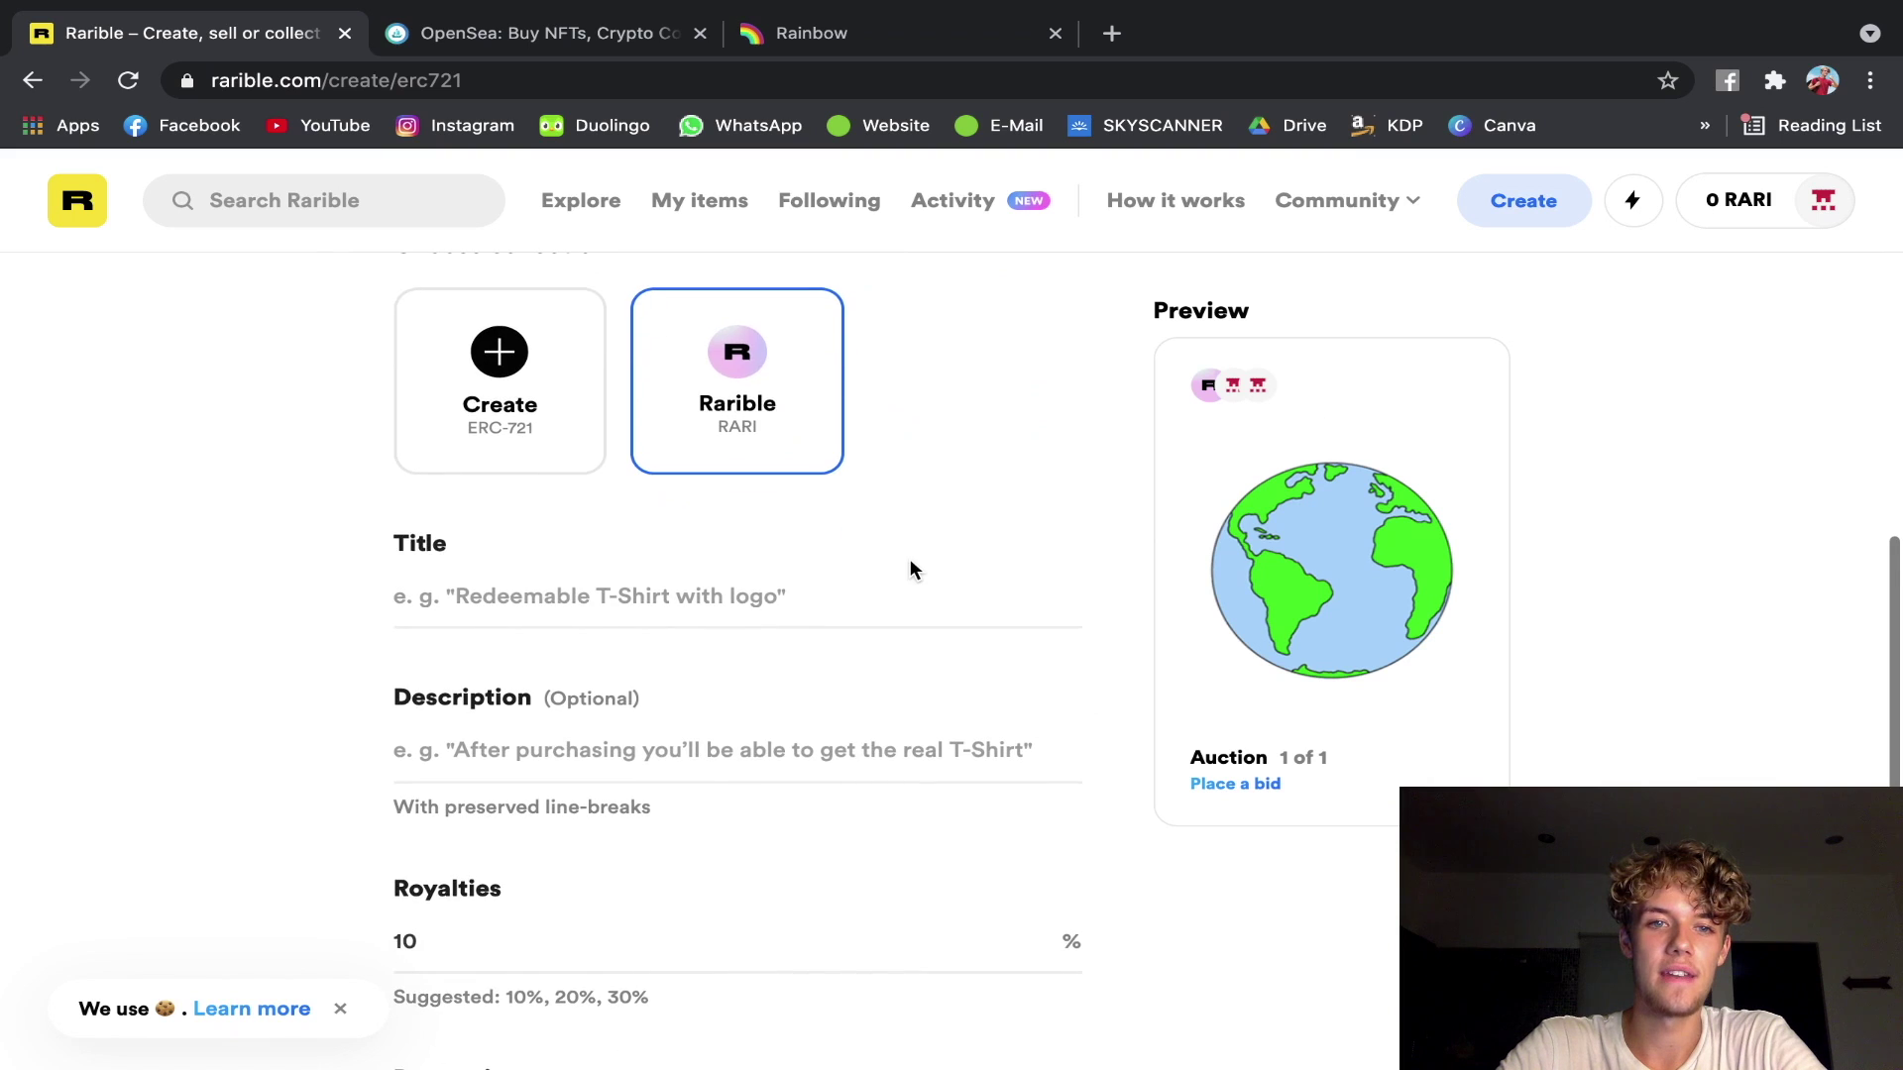
scroll(910, 561, "down", 2)
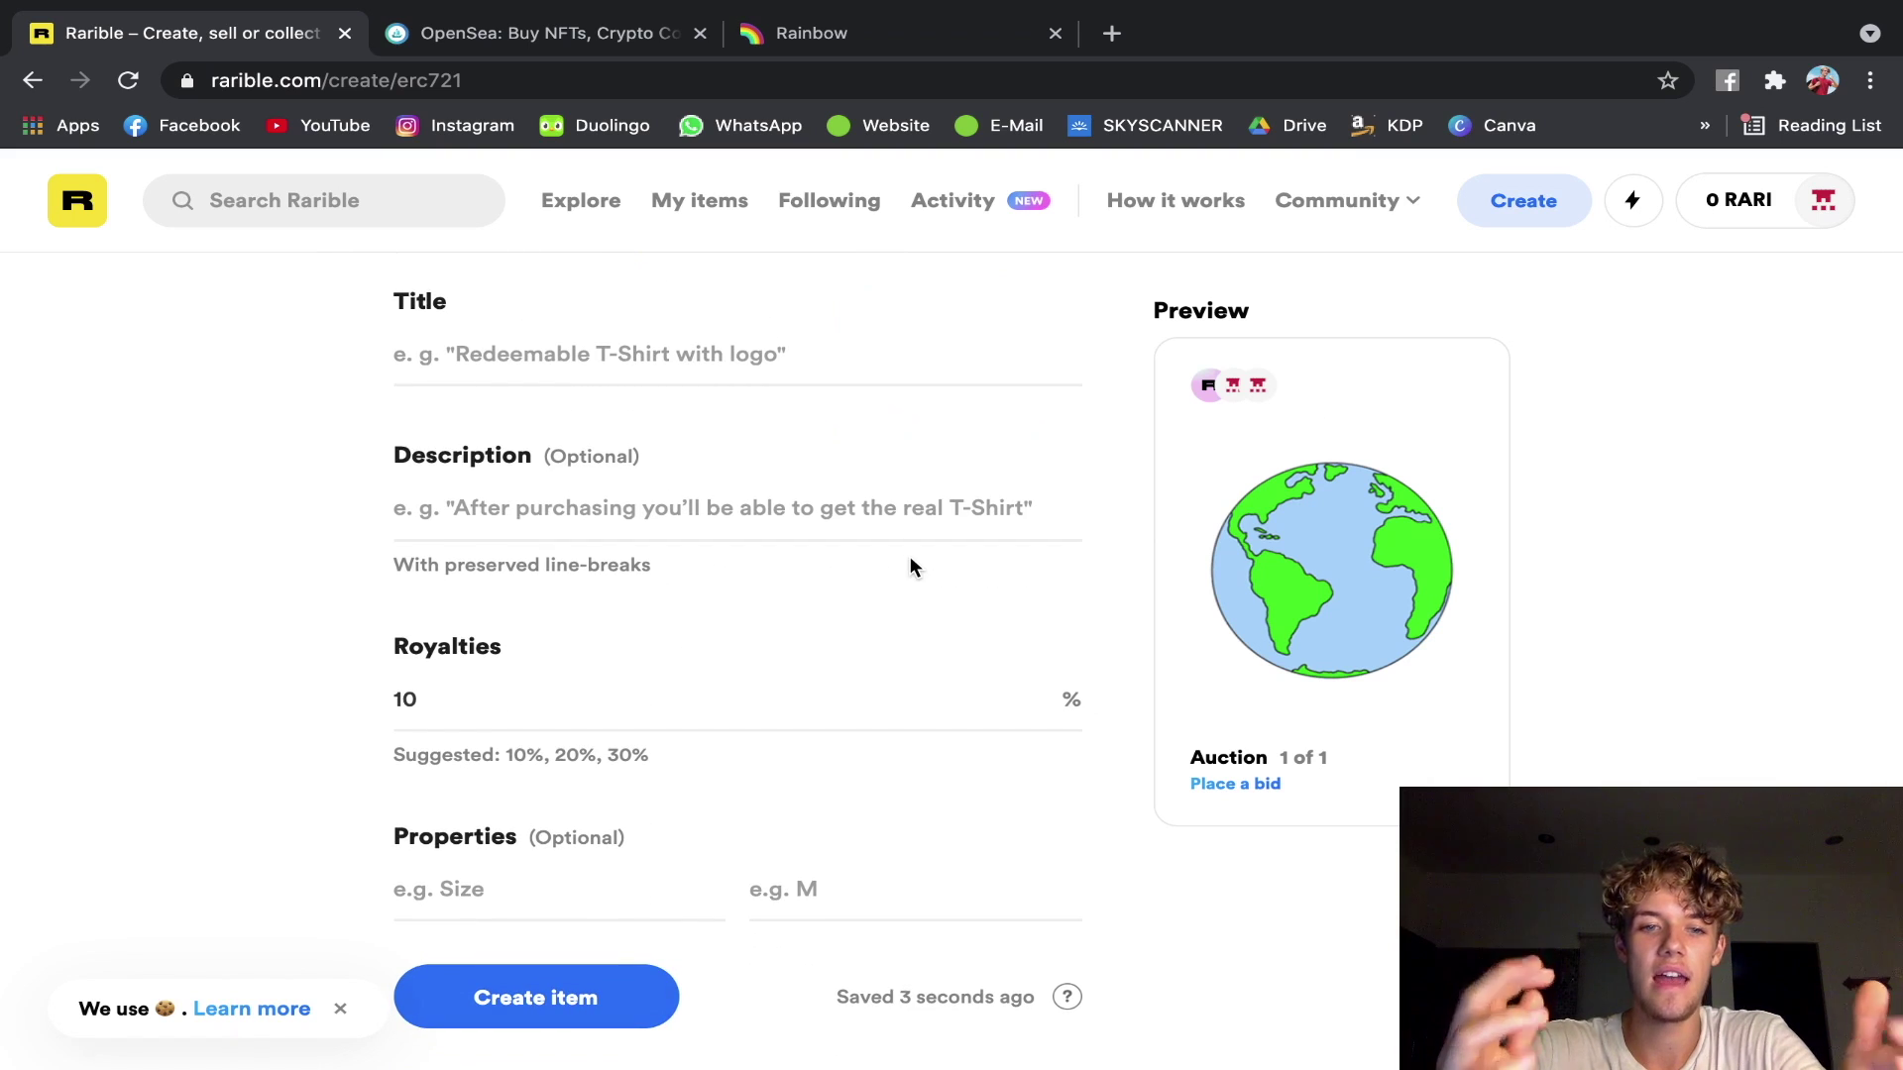
scroll(910, 567, "up", 9)
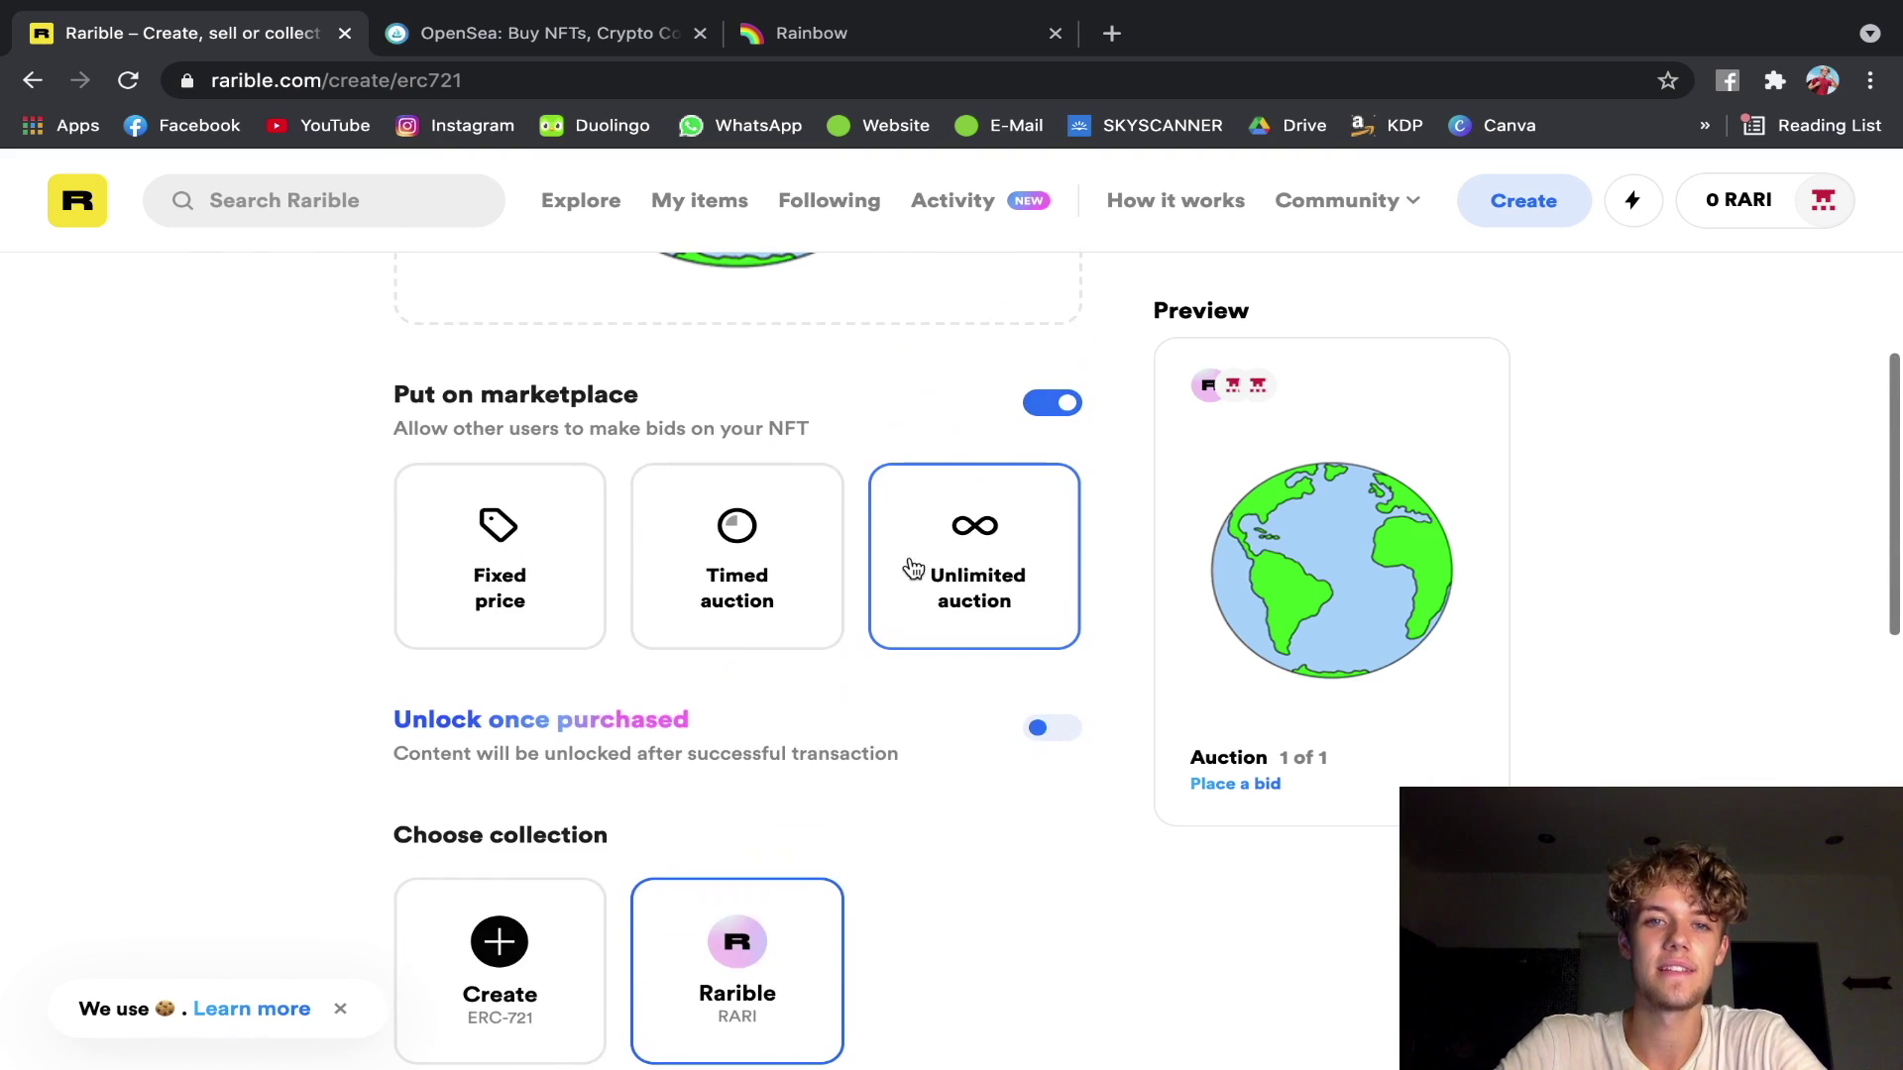
Set the sale type to Fixed price with a price of 5 ETH.
left_click(457, 573)
scroll(455, 569, "down", 2)
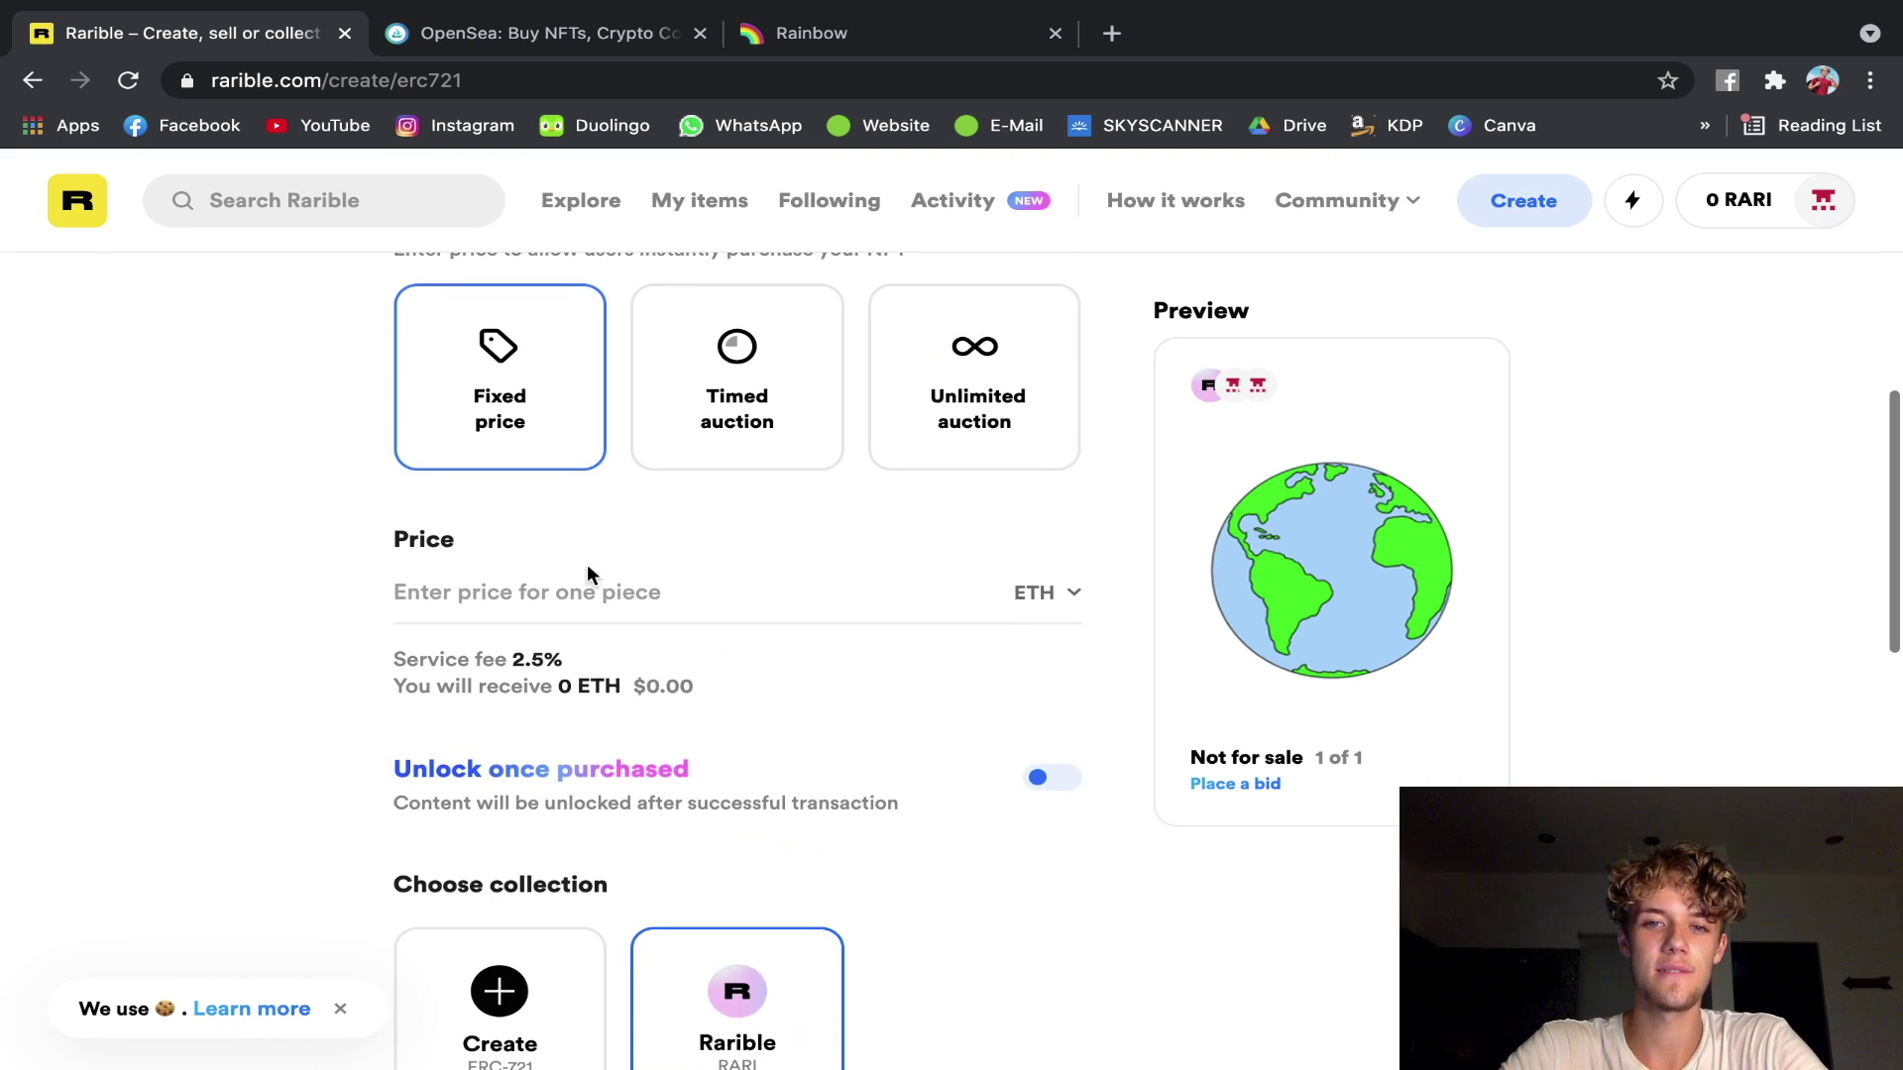
left_click(603, 583)
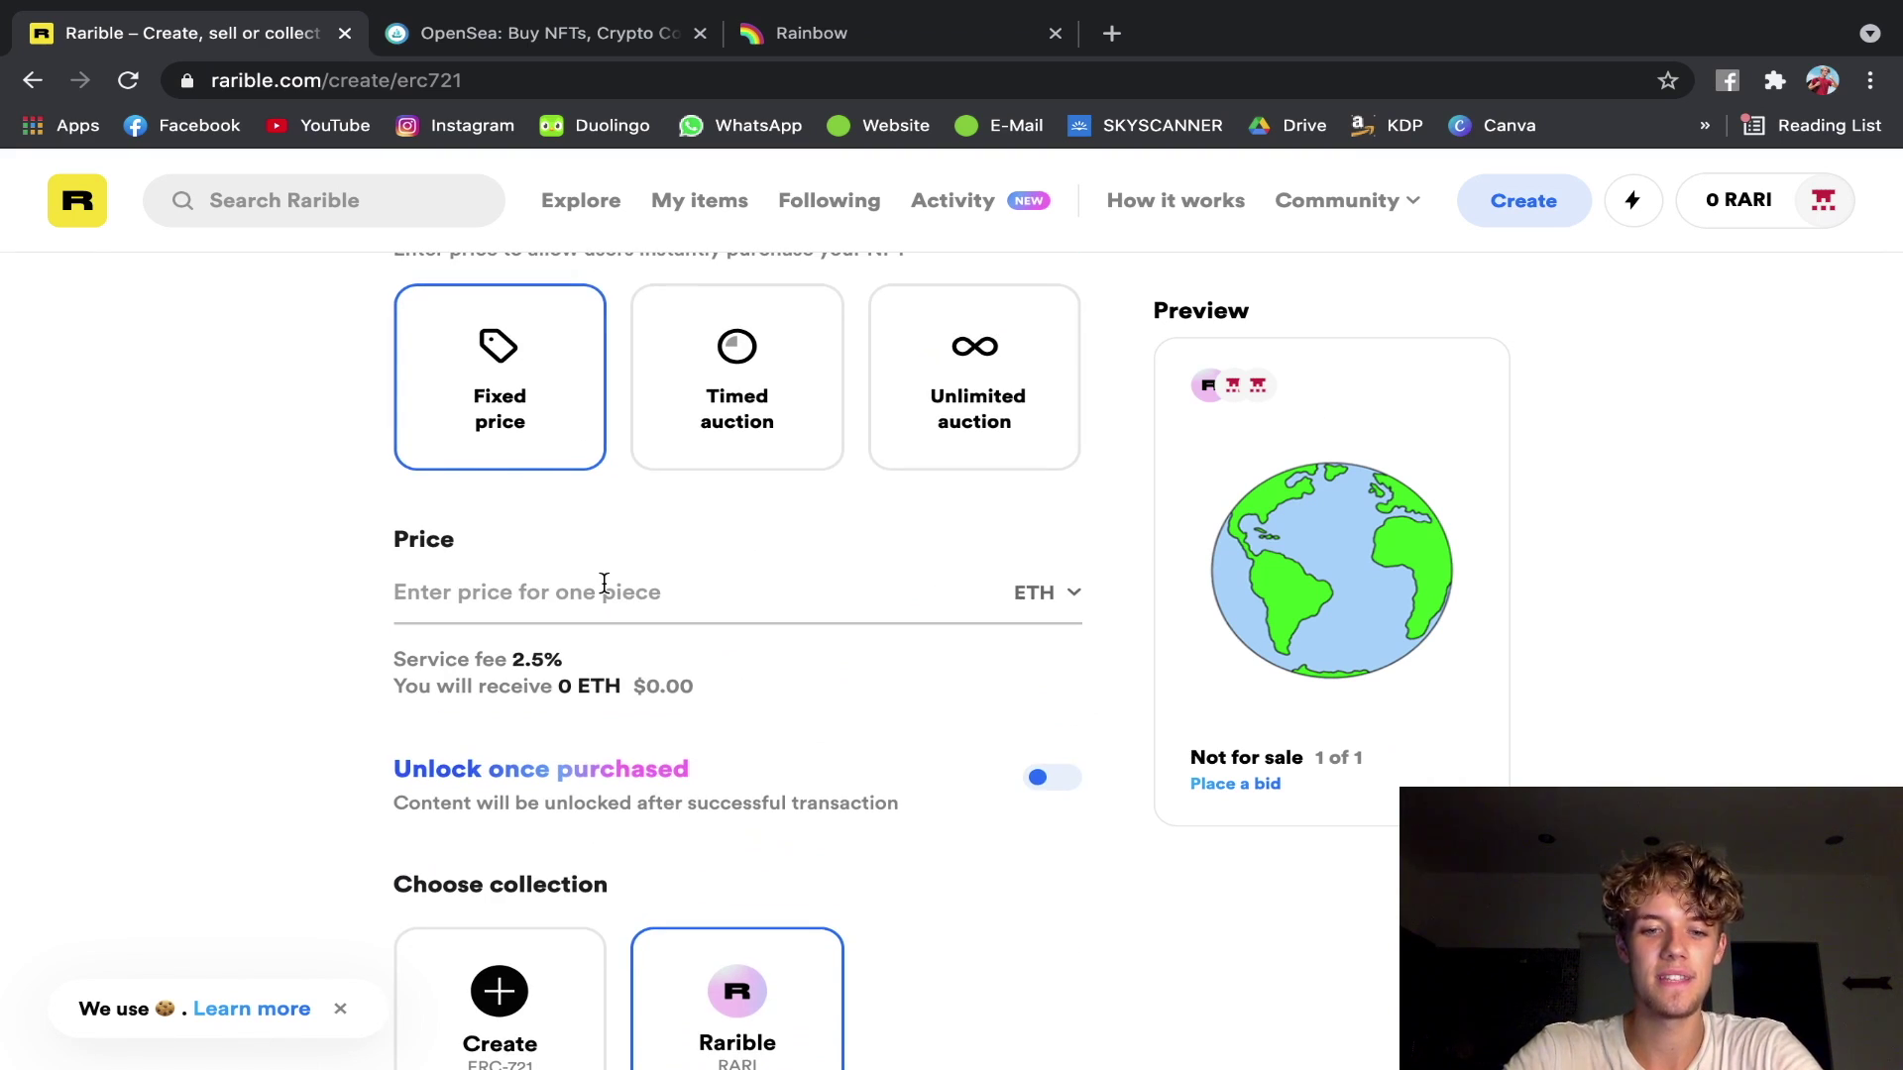
type("5")
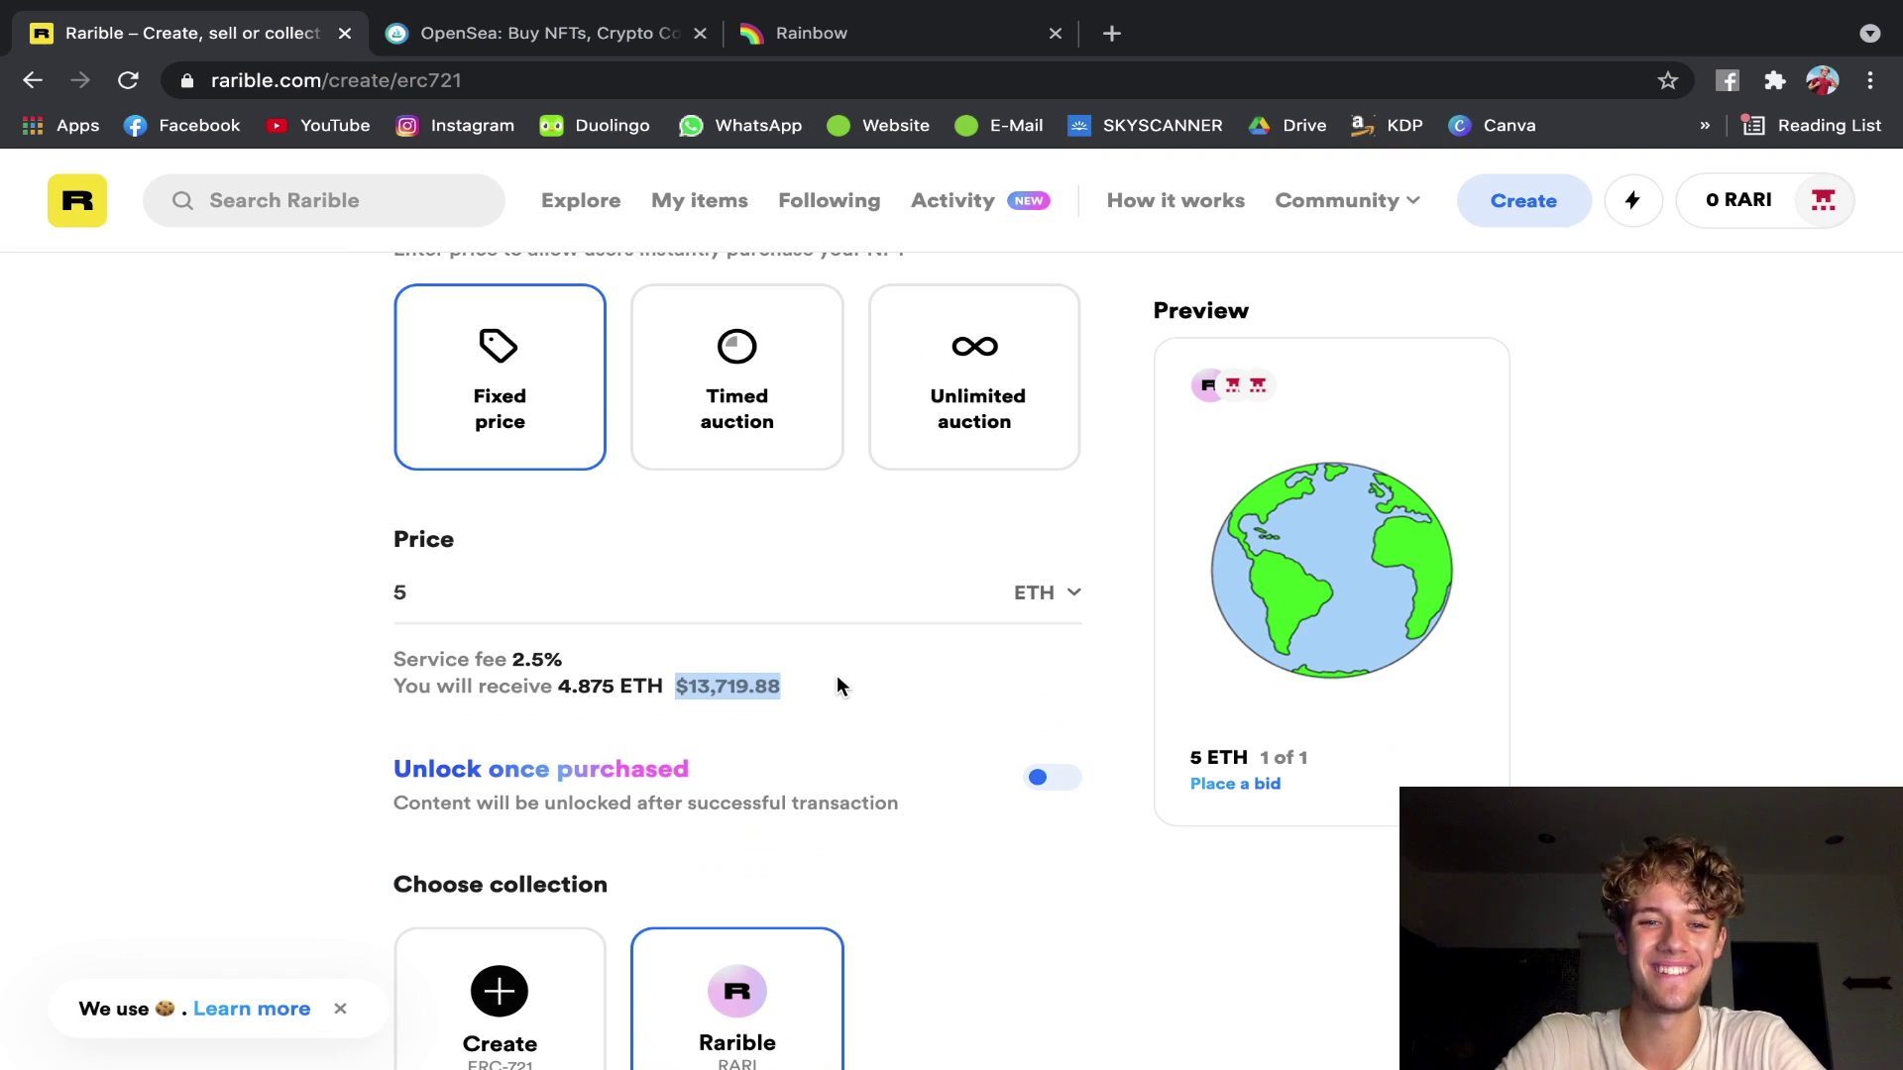
Check the 2.5% service fee and the 4.875 ETH payout, then move down to the Title field.
left_click_drag(669, 690, 836, 694)
left_click(779, 701)
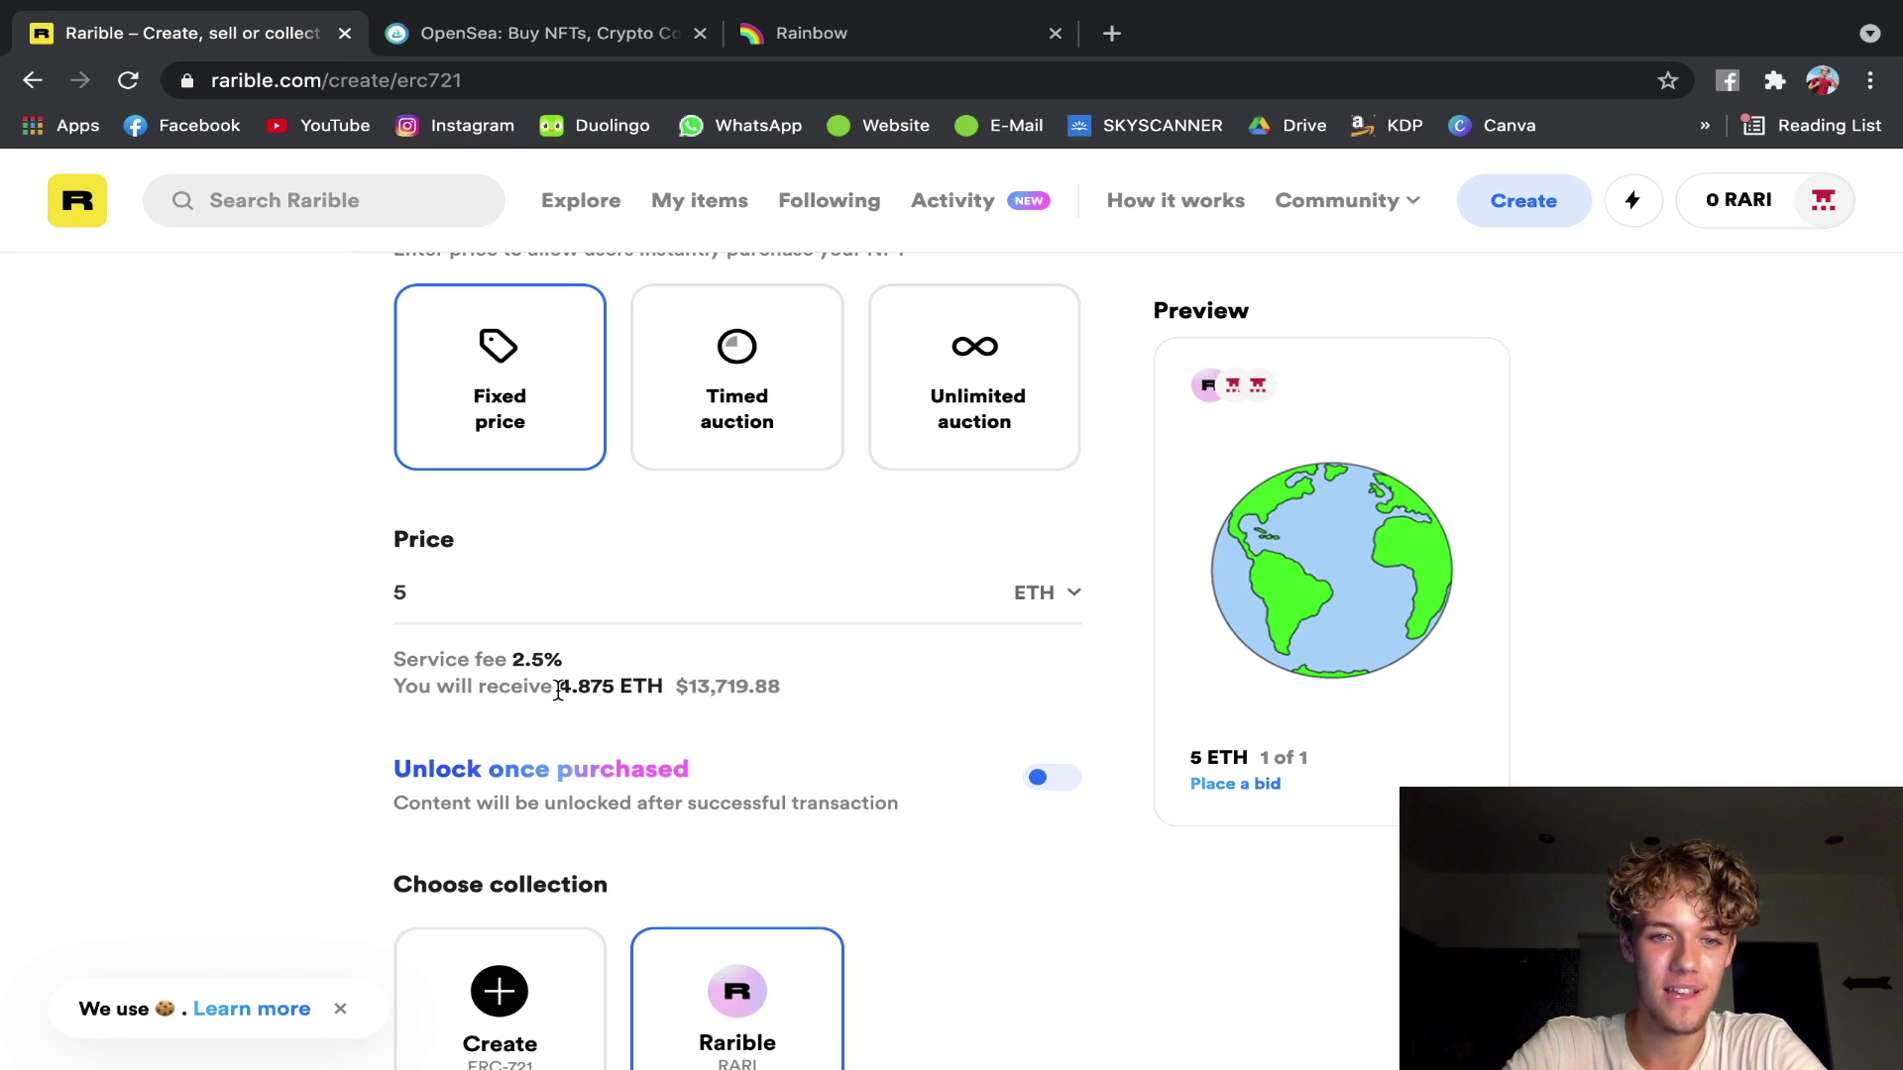
left_click_drag(556, 692, 718, 694)
left_click(420, 656)
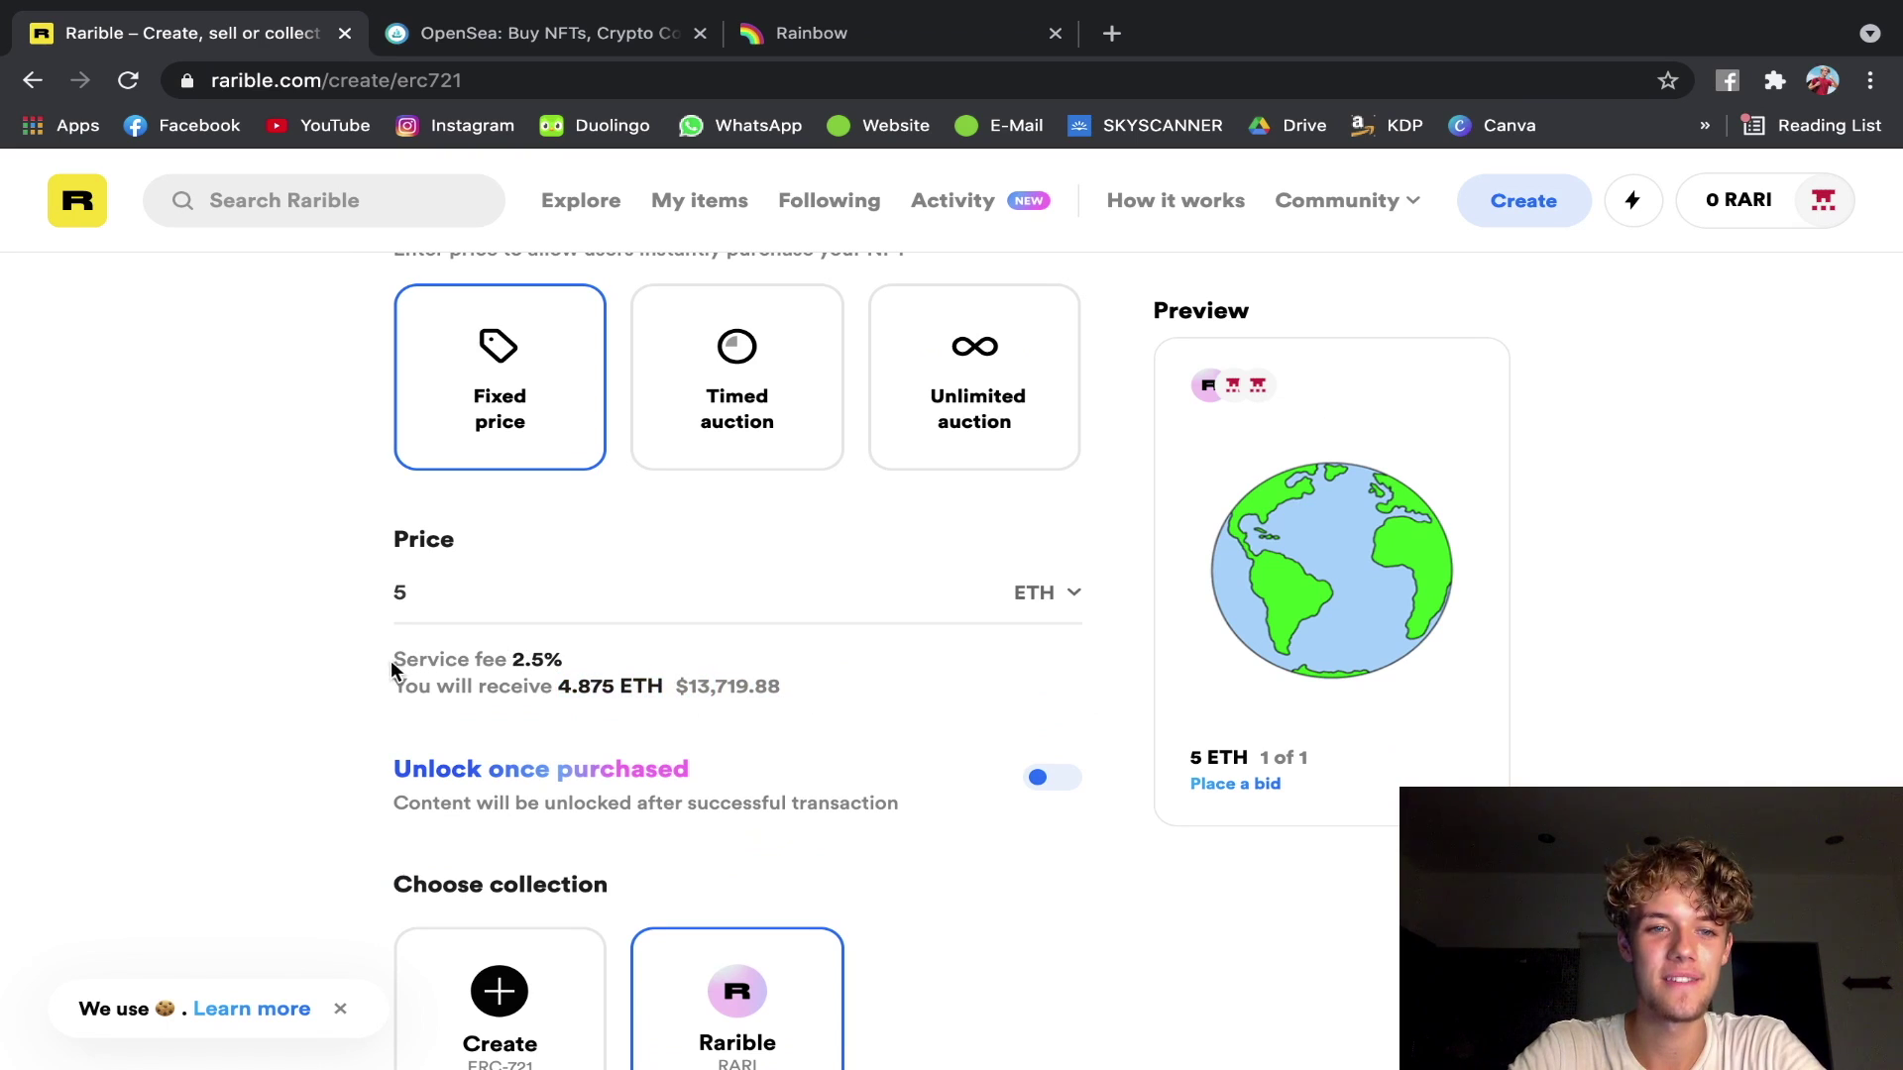
left_click_drag(390, 660, 588, 662)
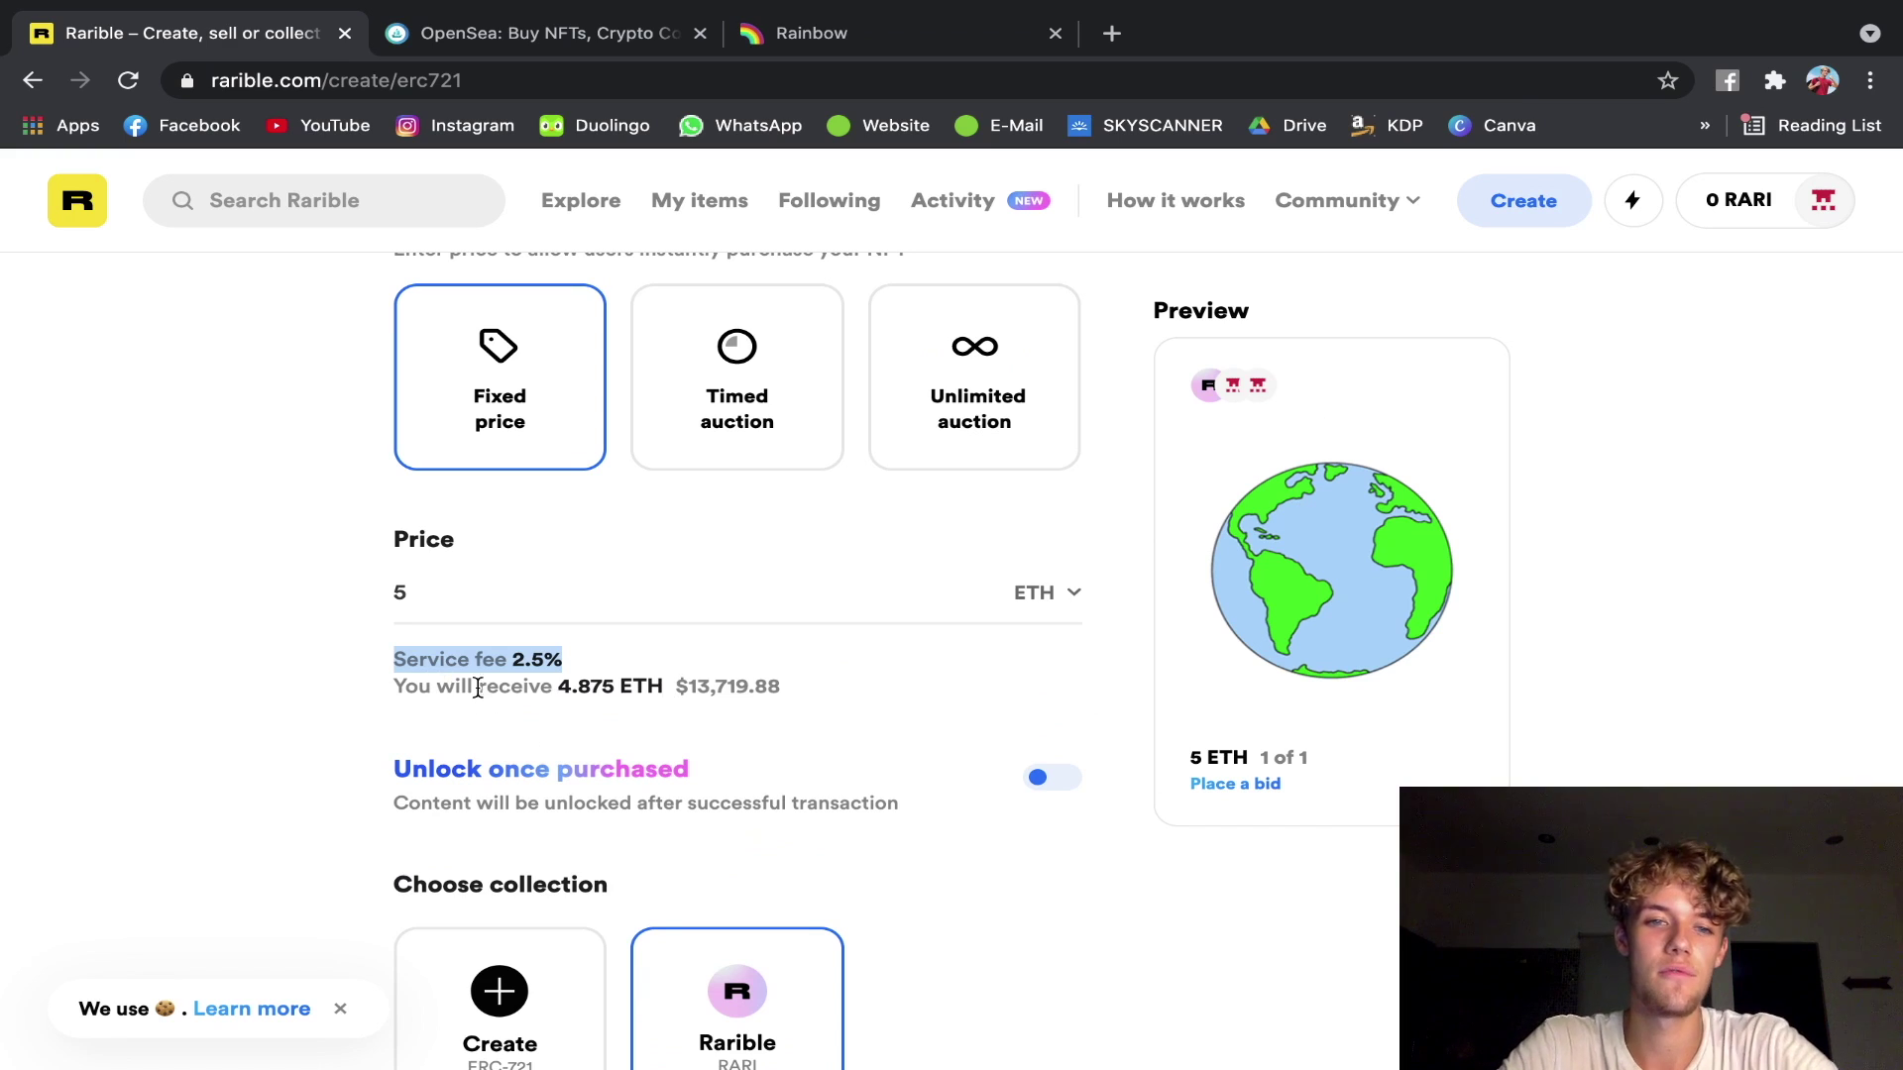
left_click(565, 687)
left_click_drag(565, 687, 794, 686)
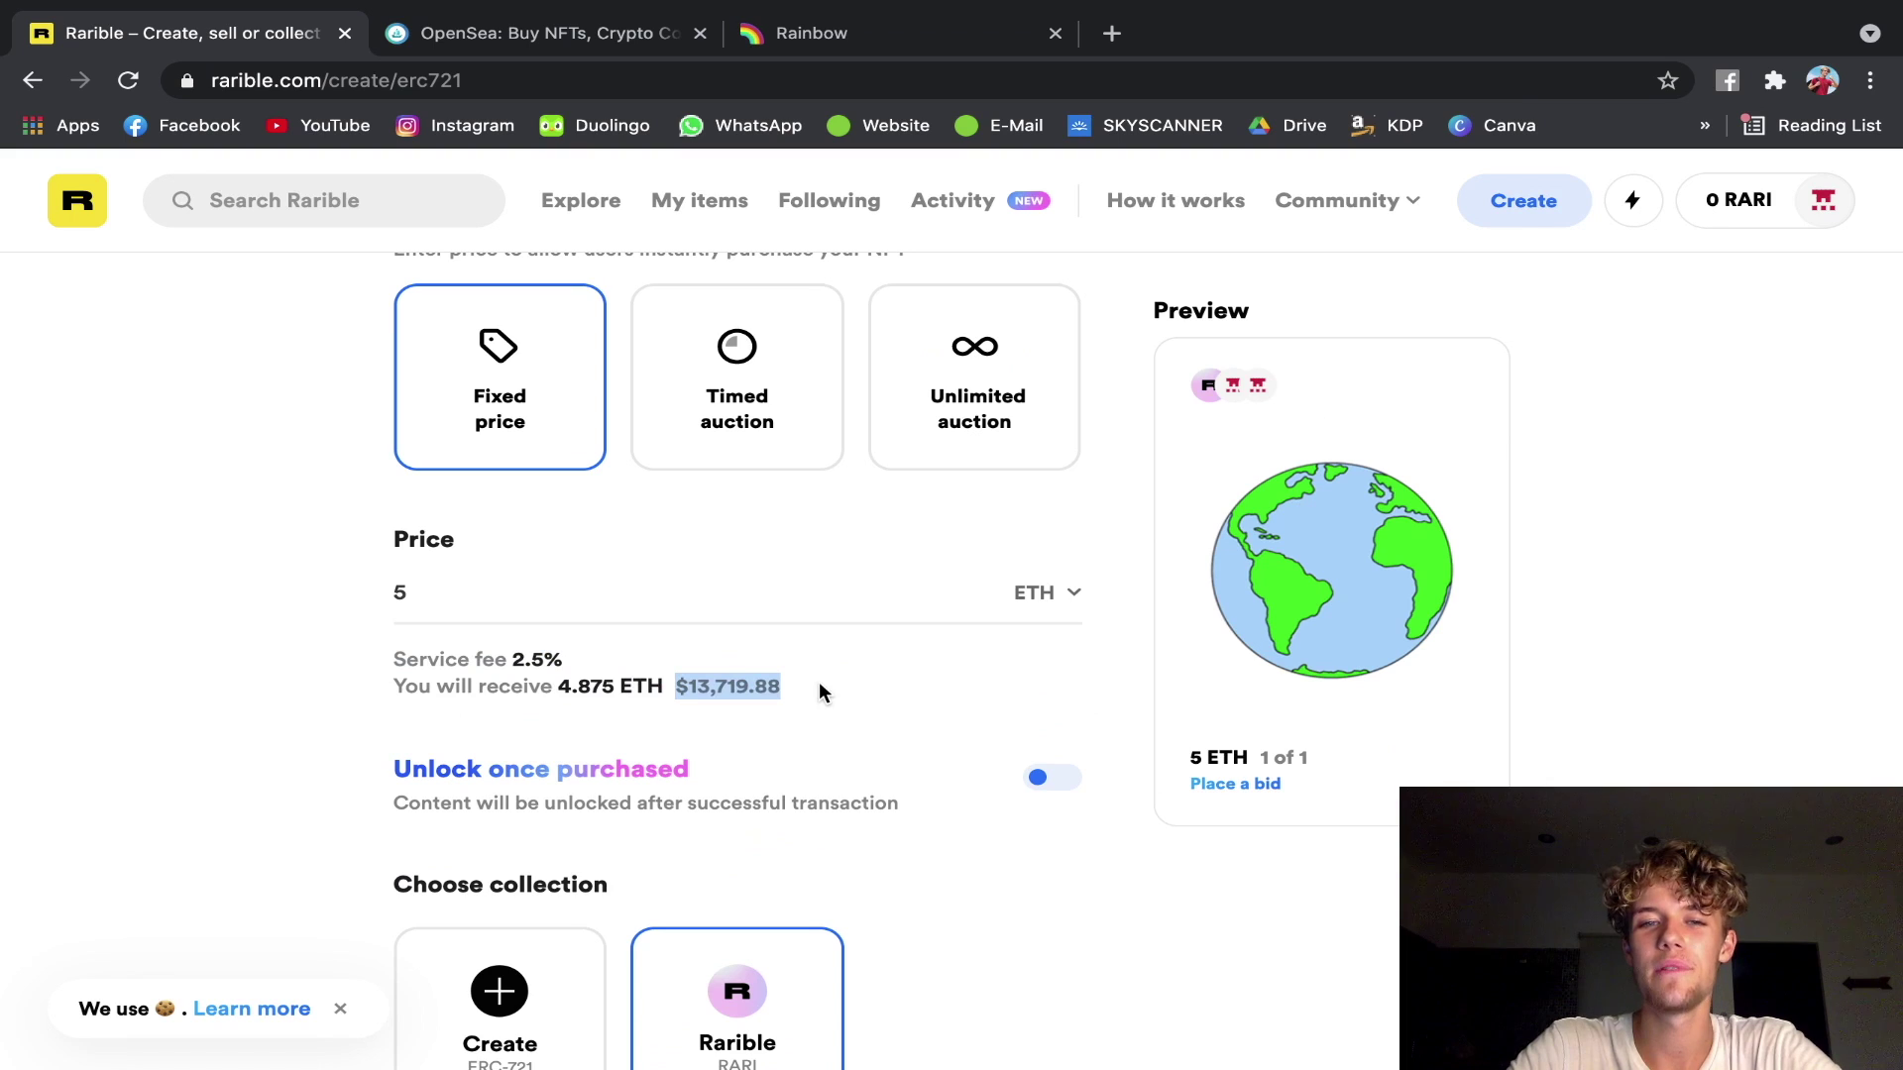
left_click(847, 688)
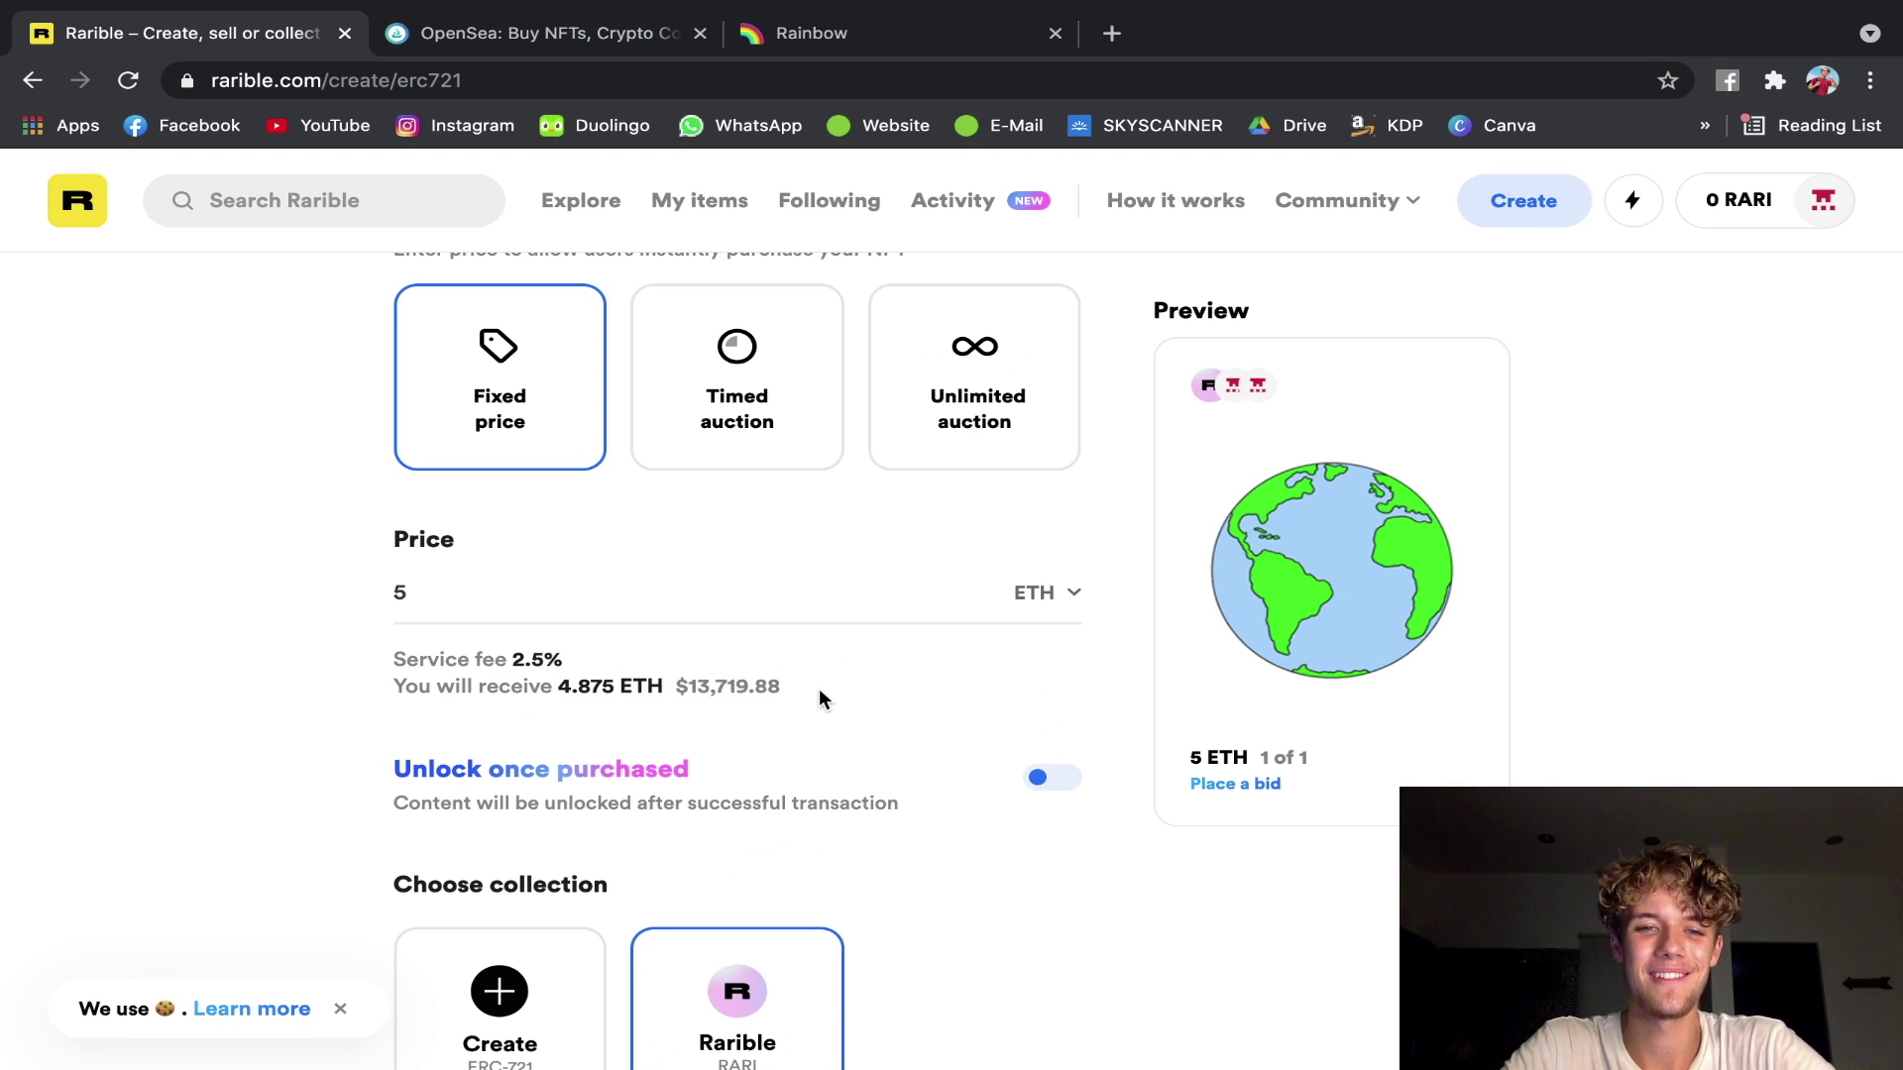
scroll(807, 690, "down", 3)
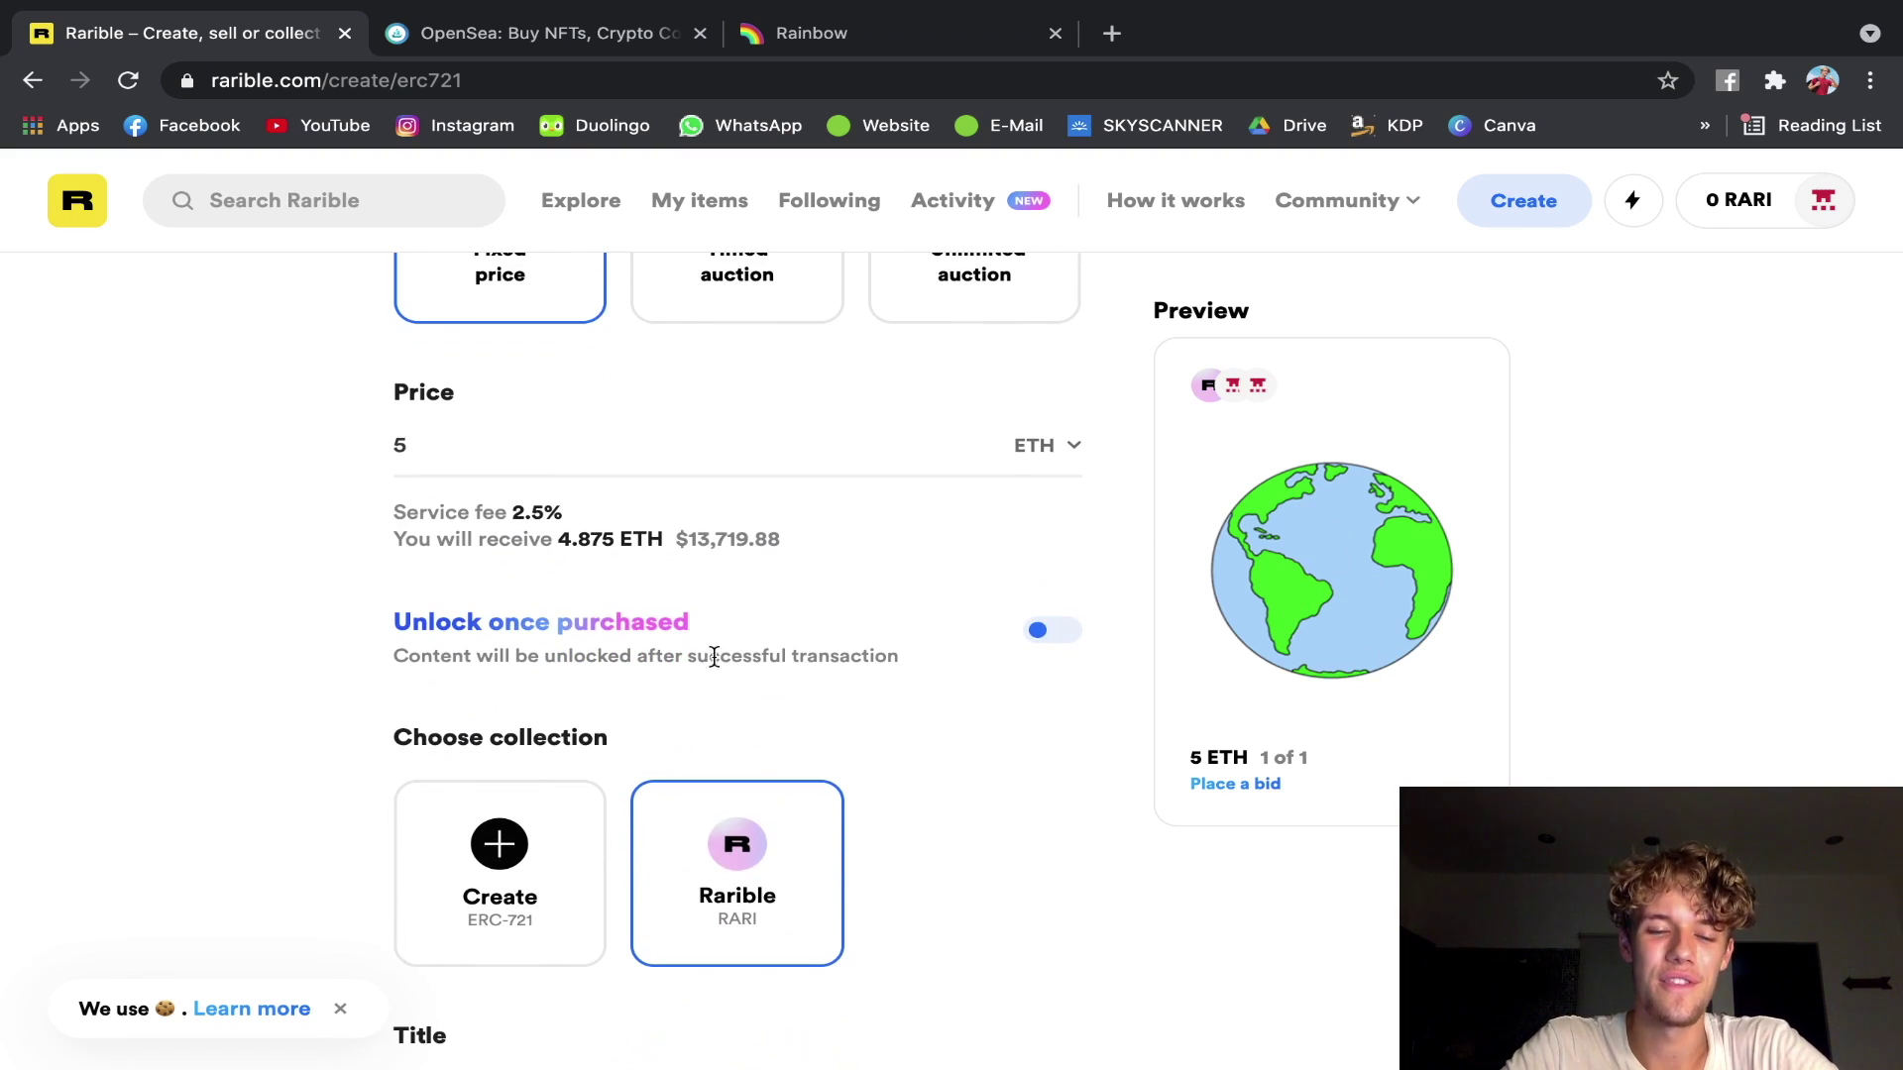
scroll(714, 657, "down", 3)
scroll(713, 664, "down", 3)
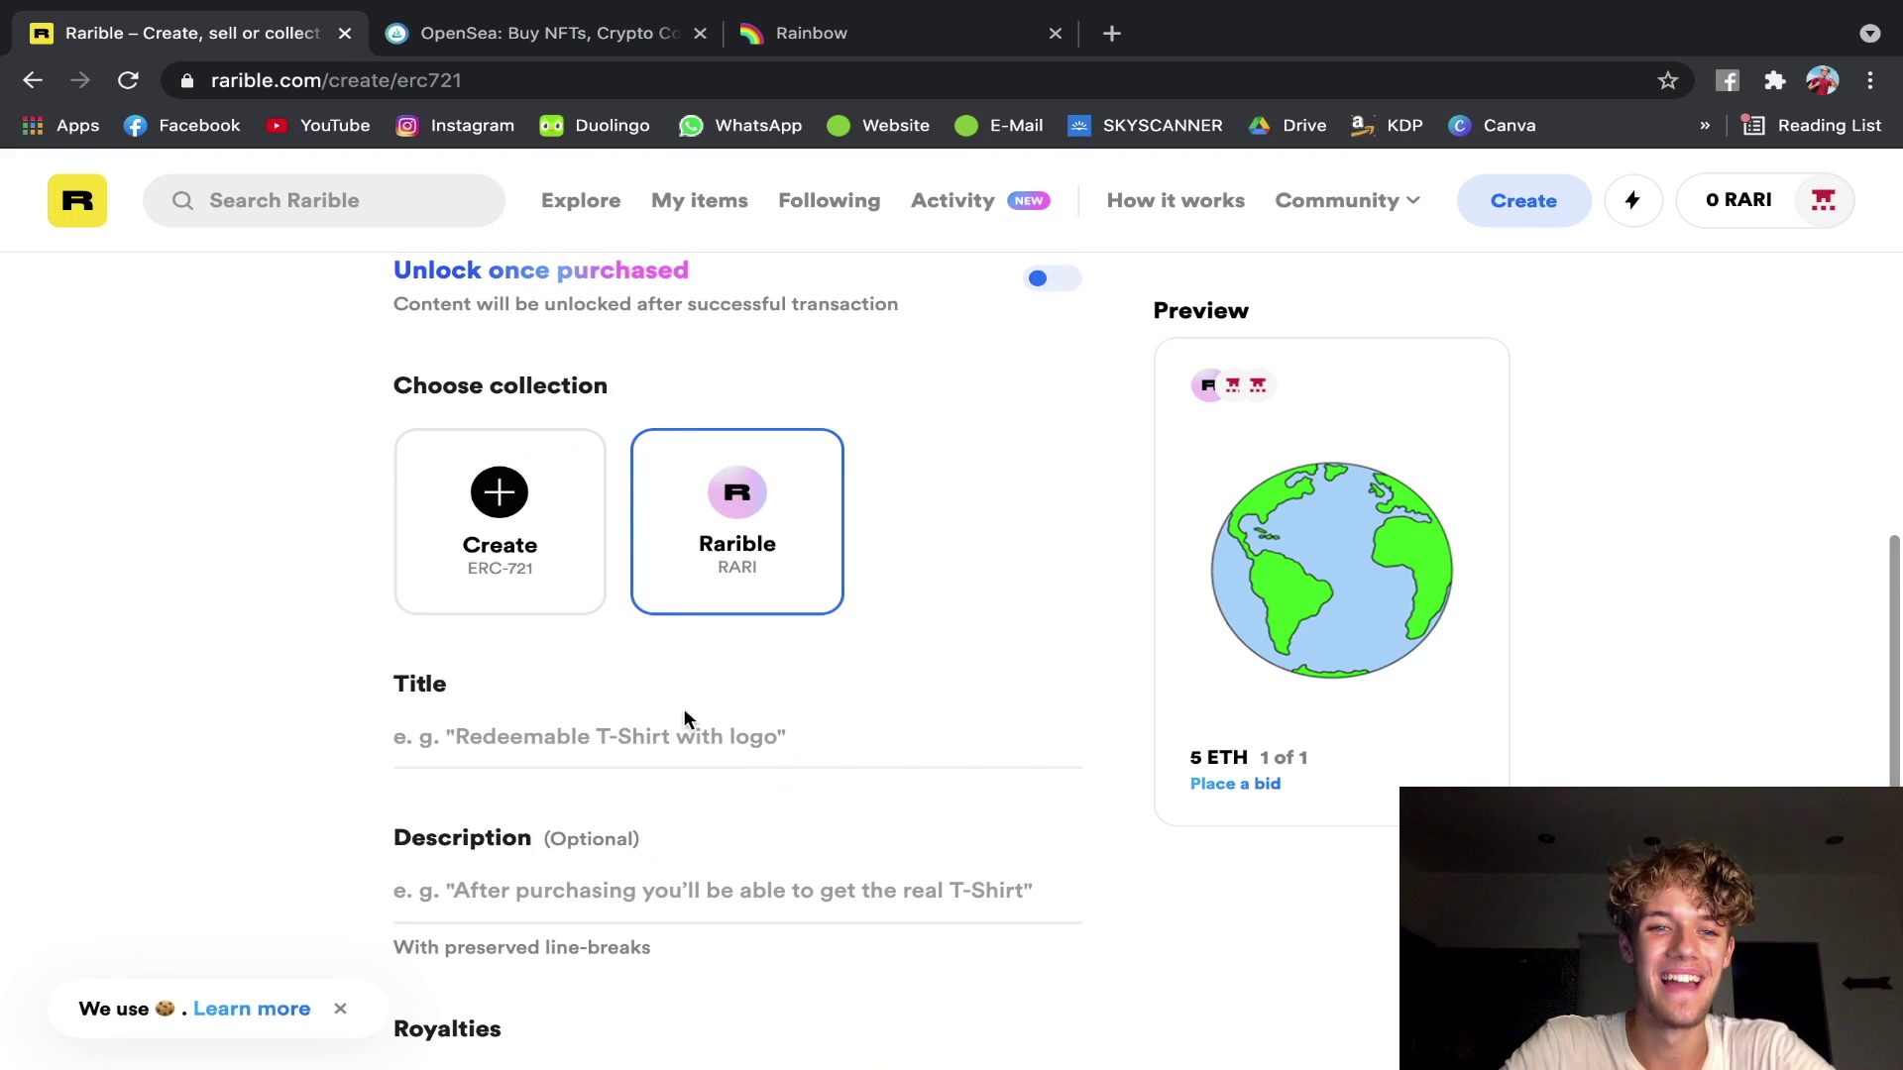
Title the item 'Earth' and fill the description with placeholder text.
scroll(617, 730, "down", 3)
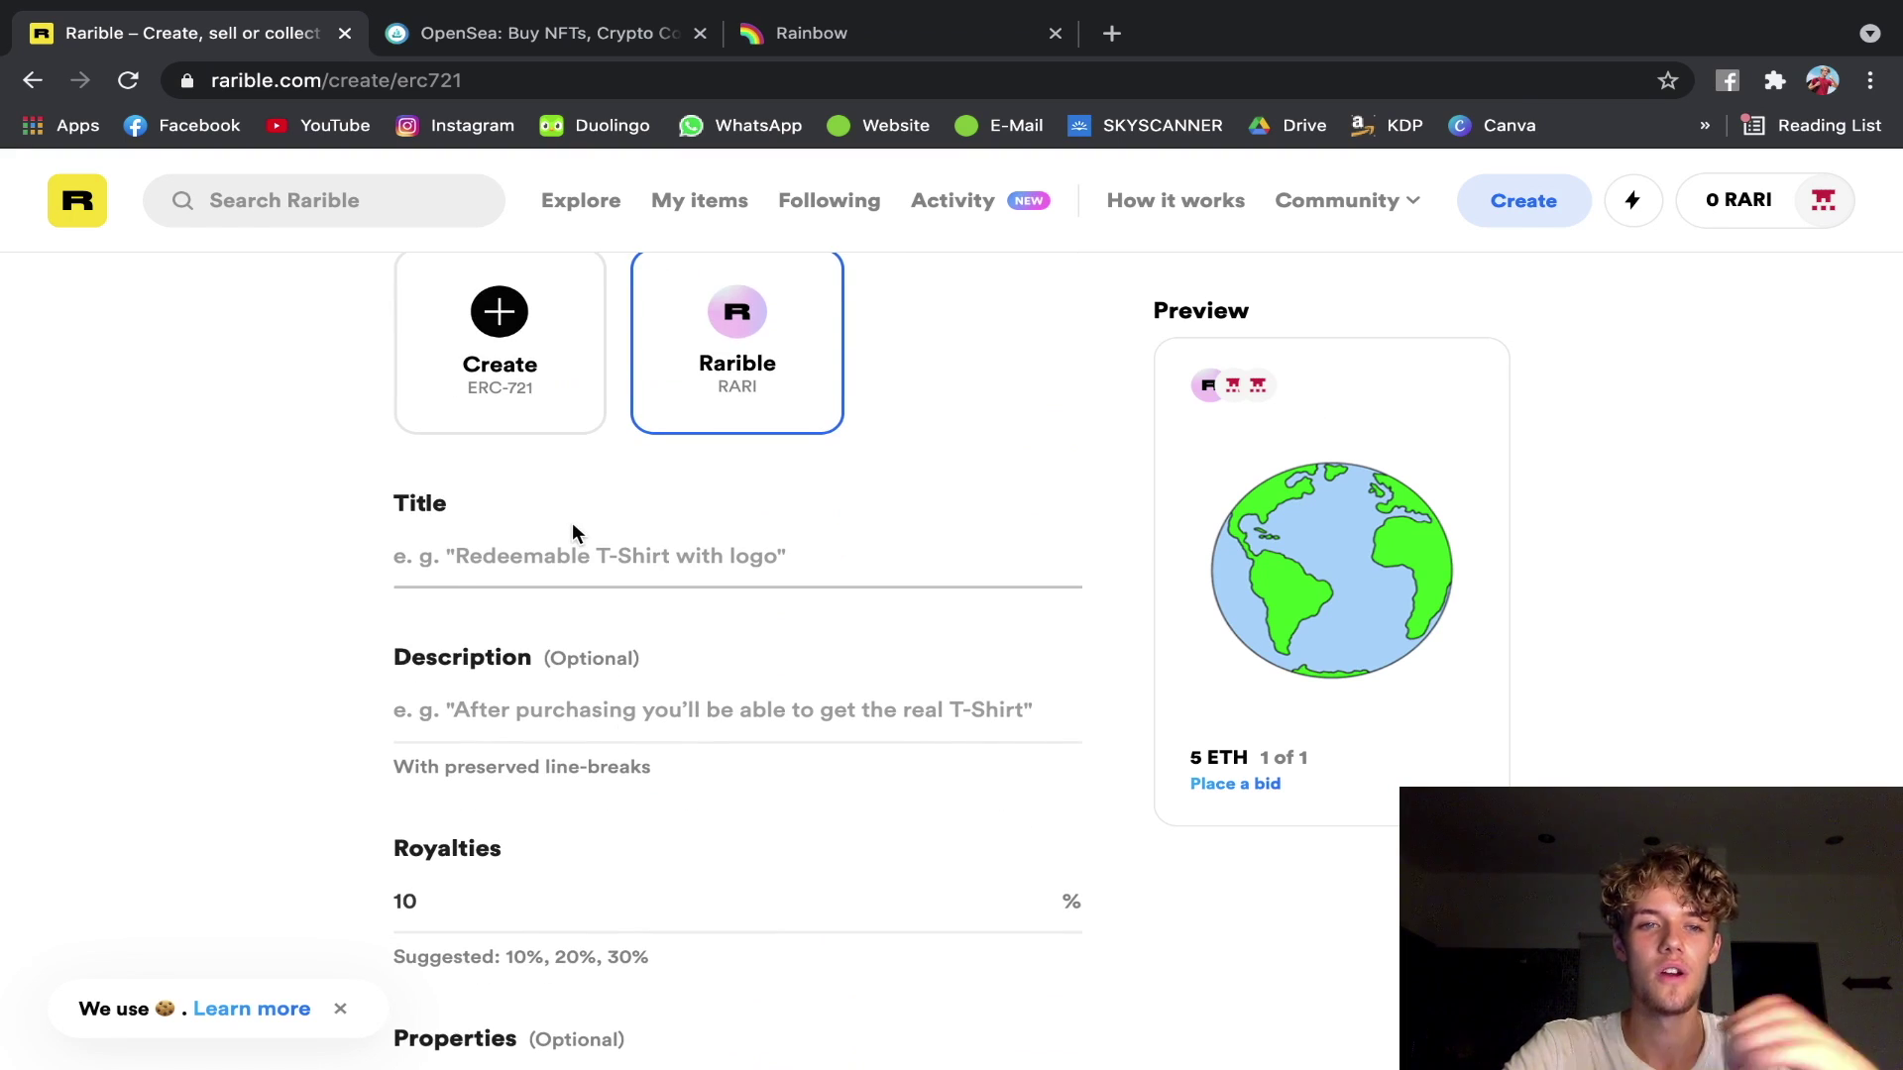
type("Earth")
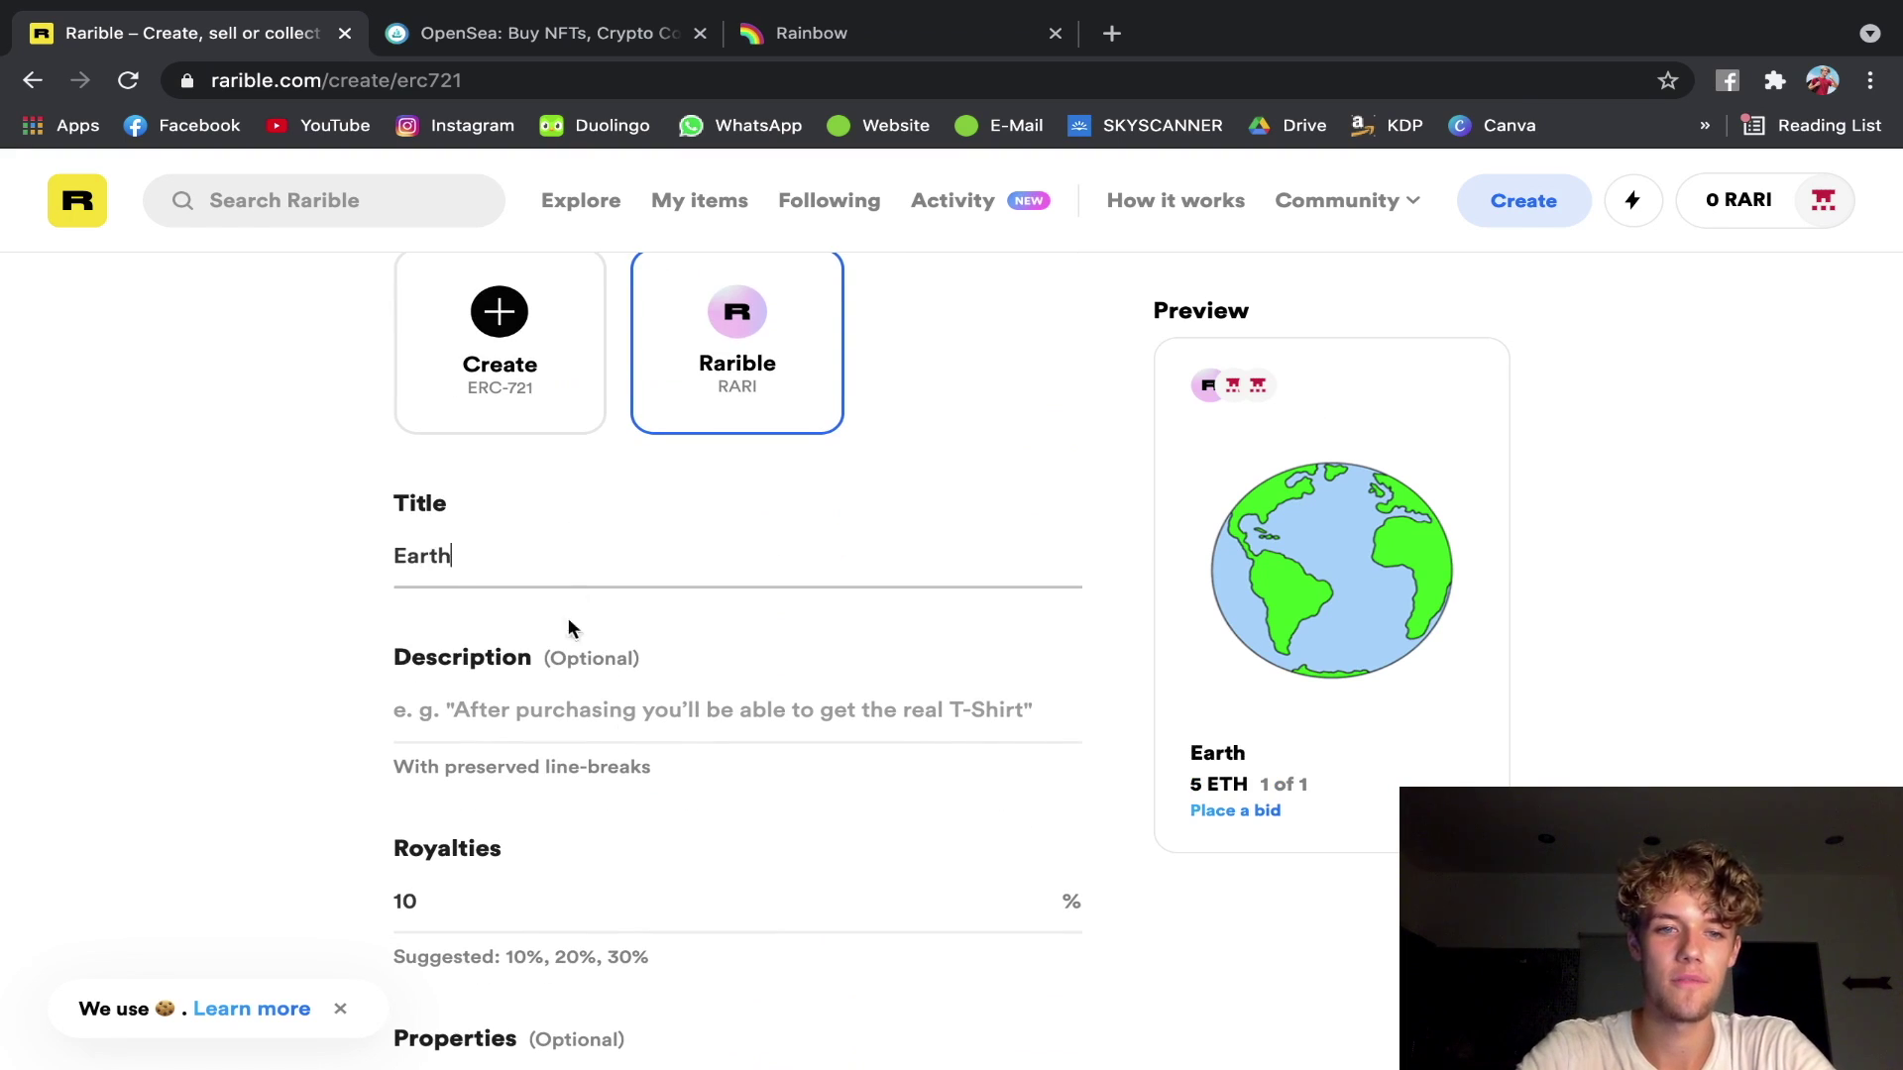
left_click(574, 711)
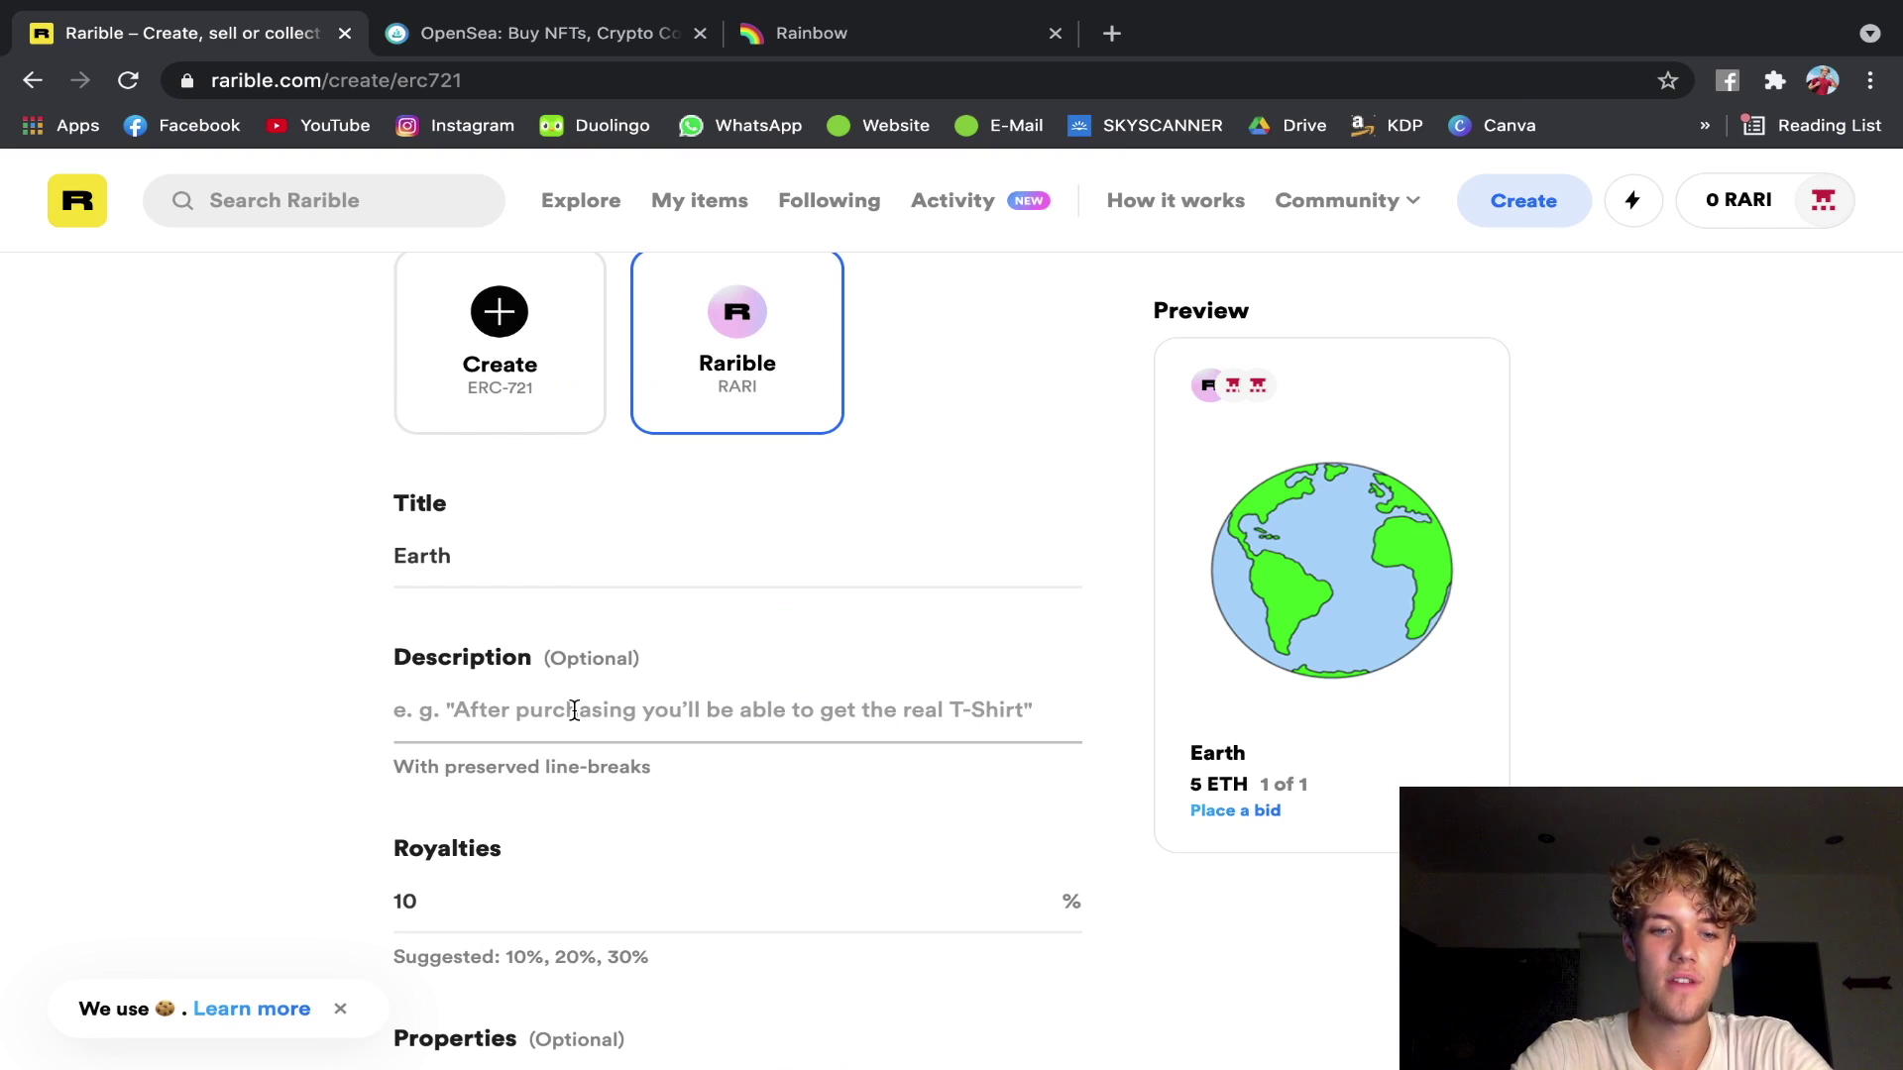
type("e")
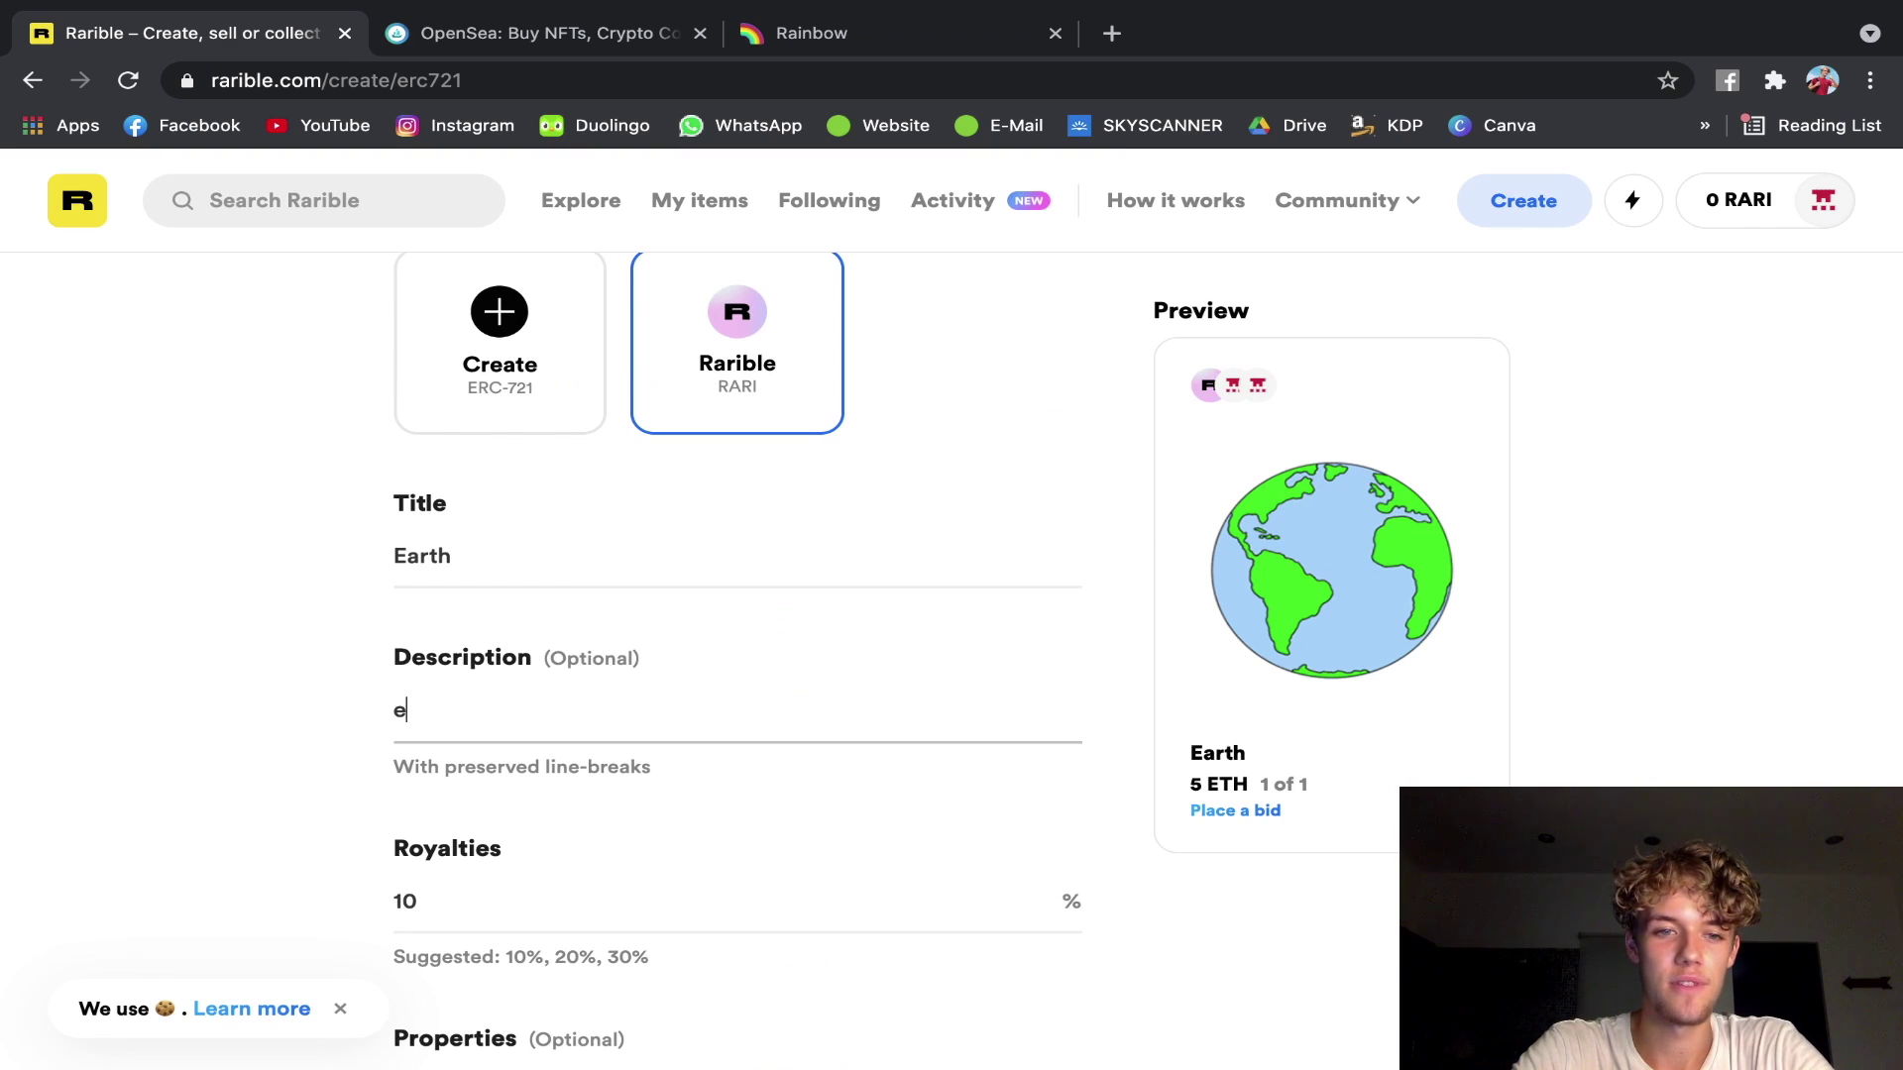
type("jofnejofnewonfojenewfnende")
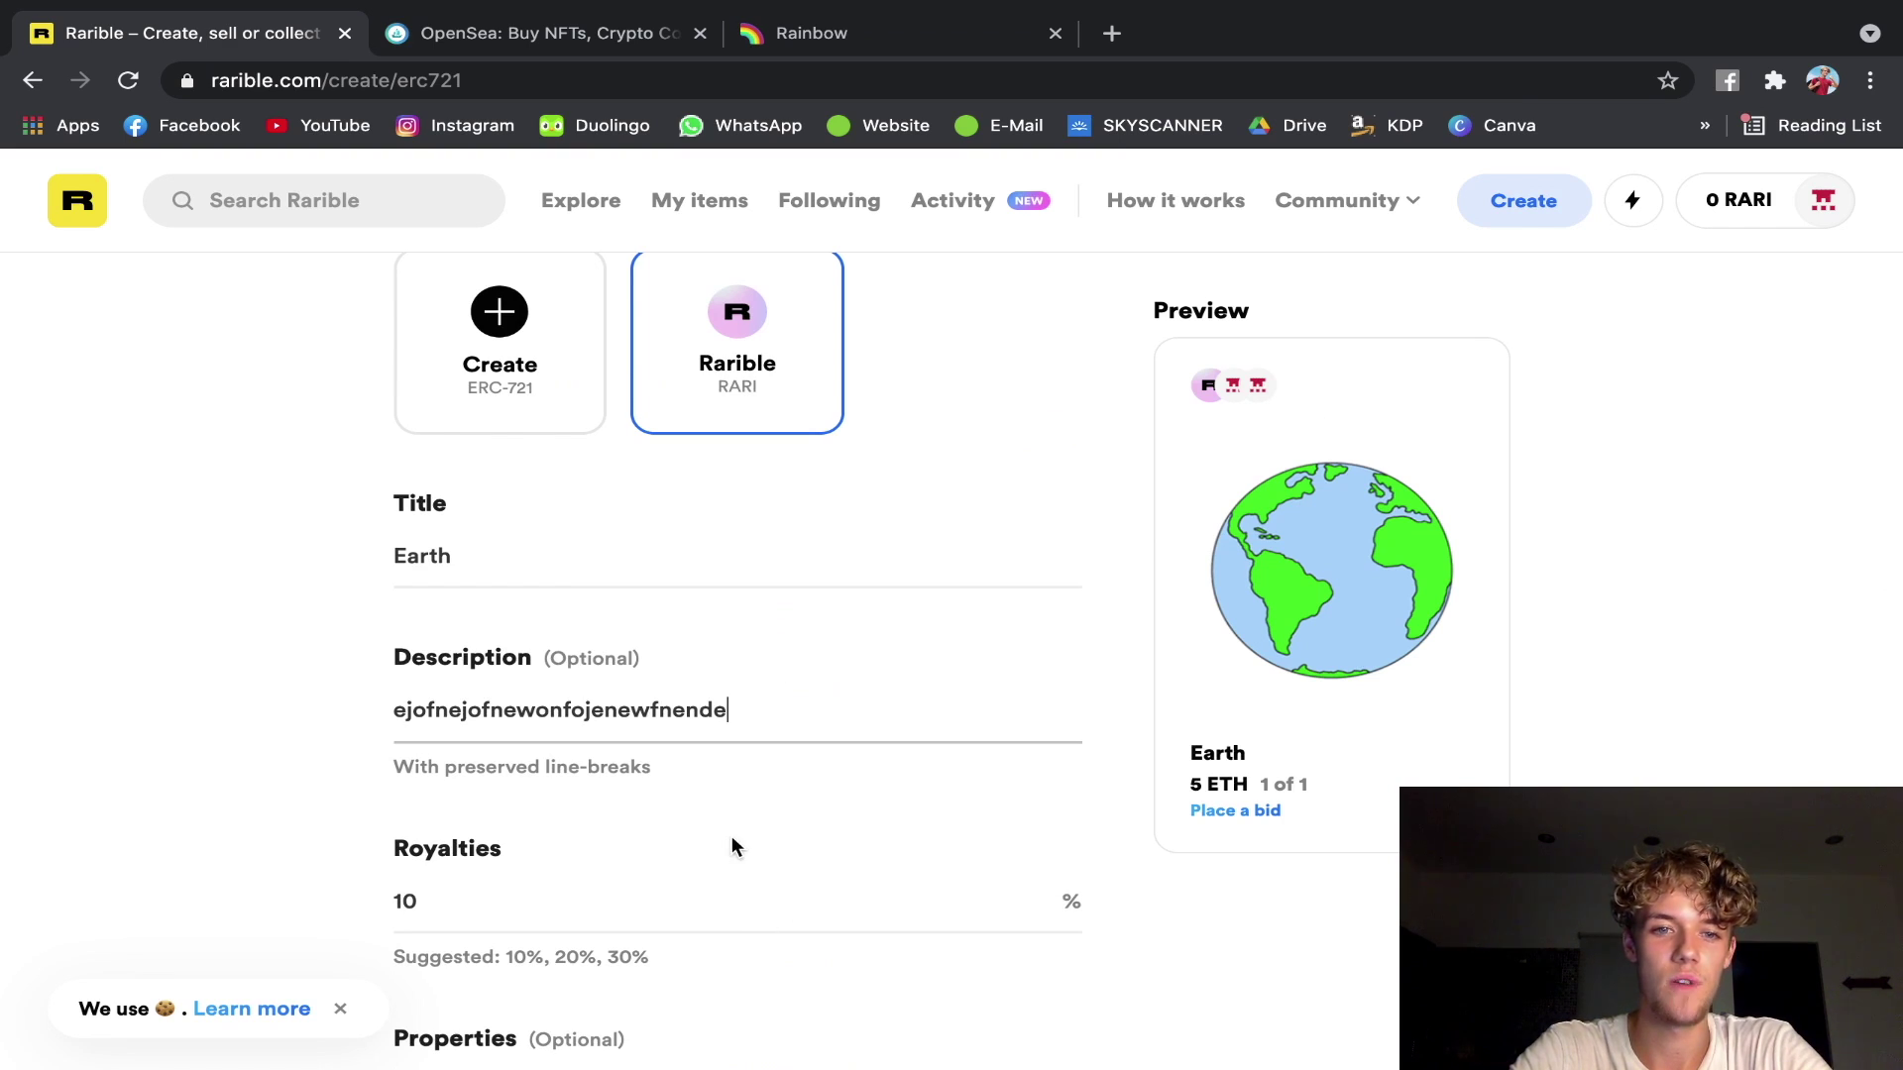
scroll(731, 836, "down", 2)
Lower the royalties from 10% to 5%.
left_click(606, 741)
scroll(509, 522, "down", 2)
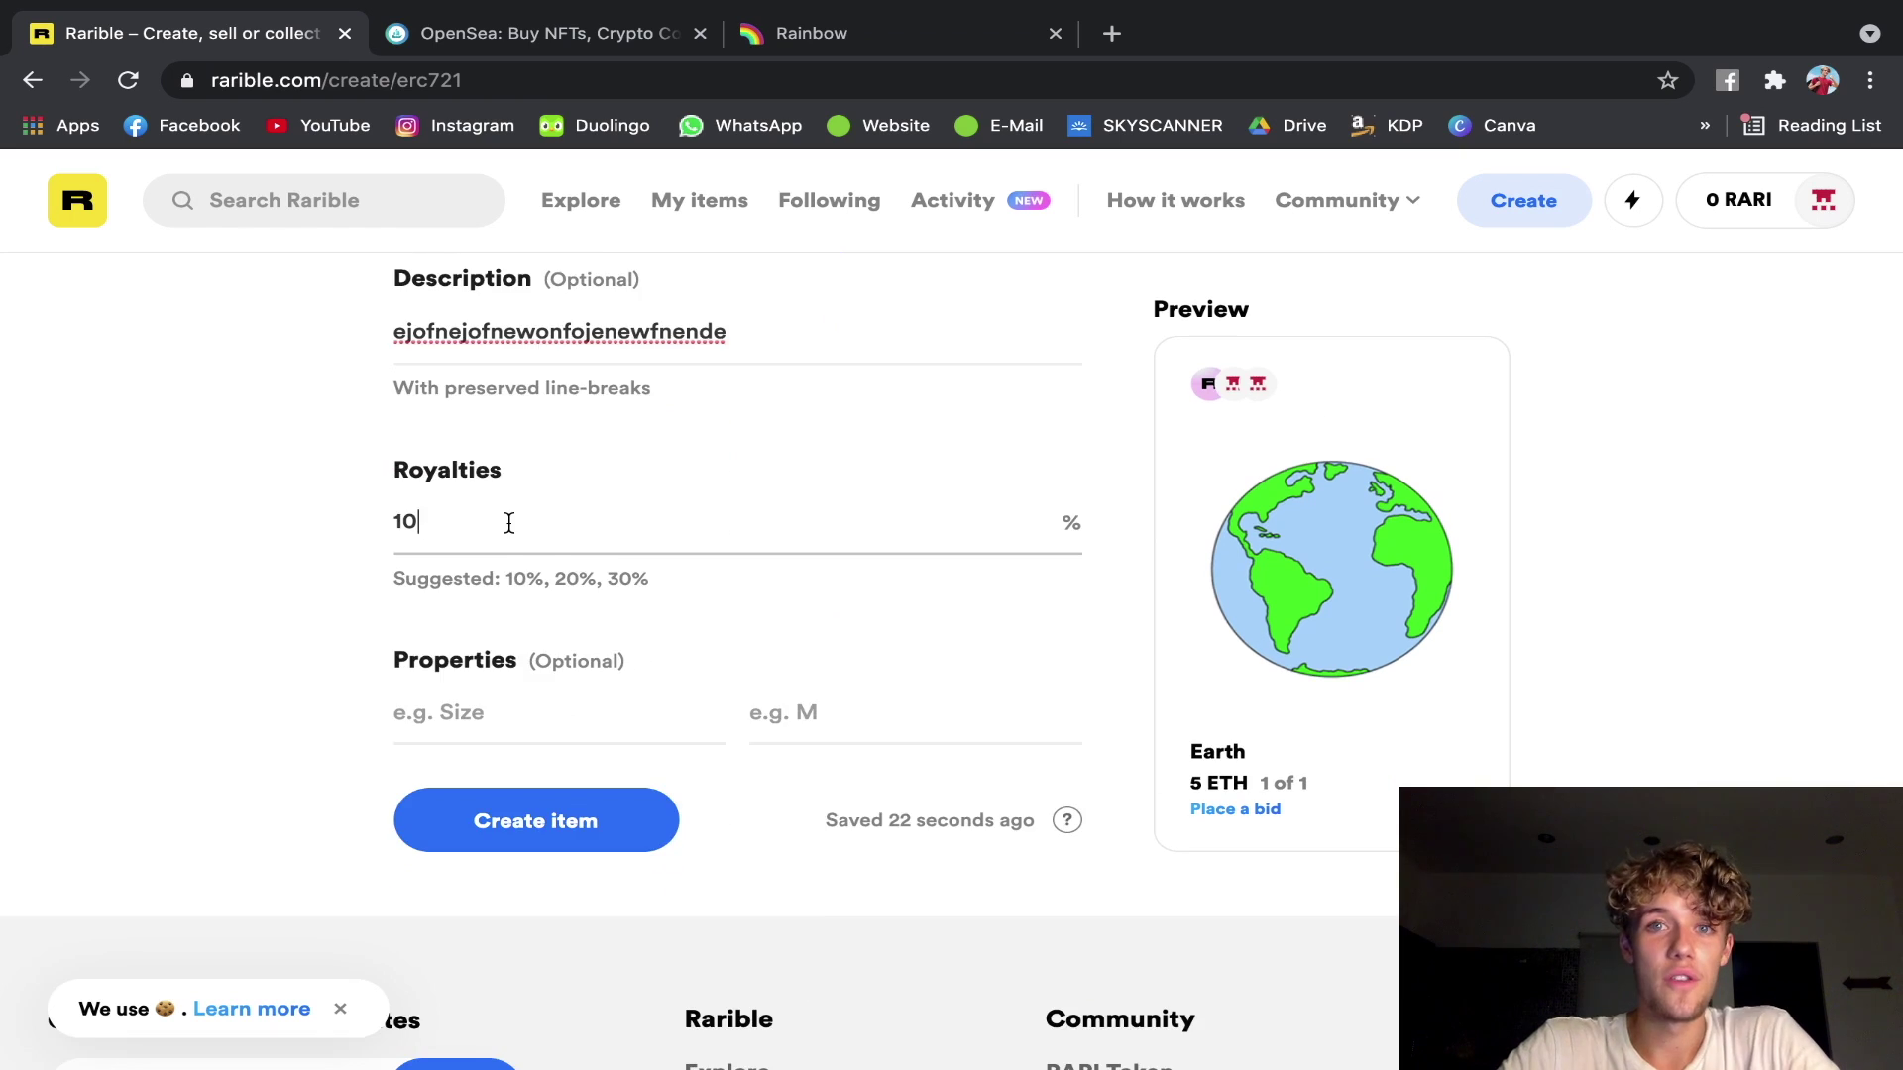
scroll(509, 522, "down", 1)
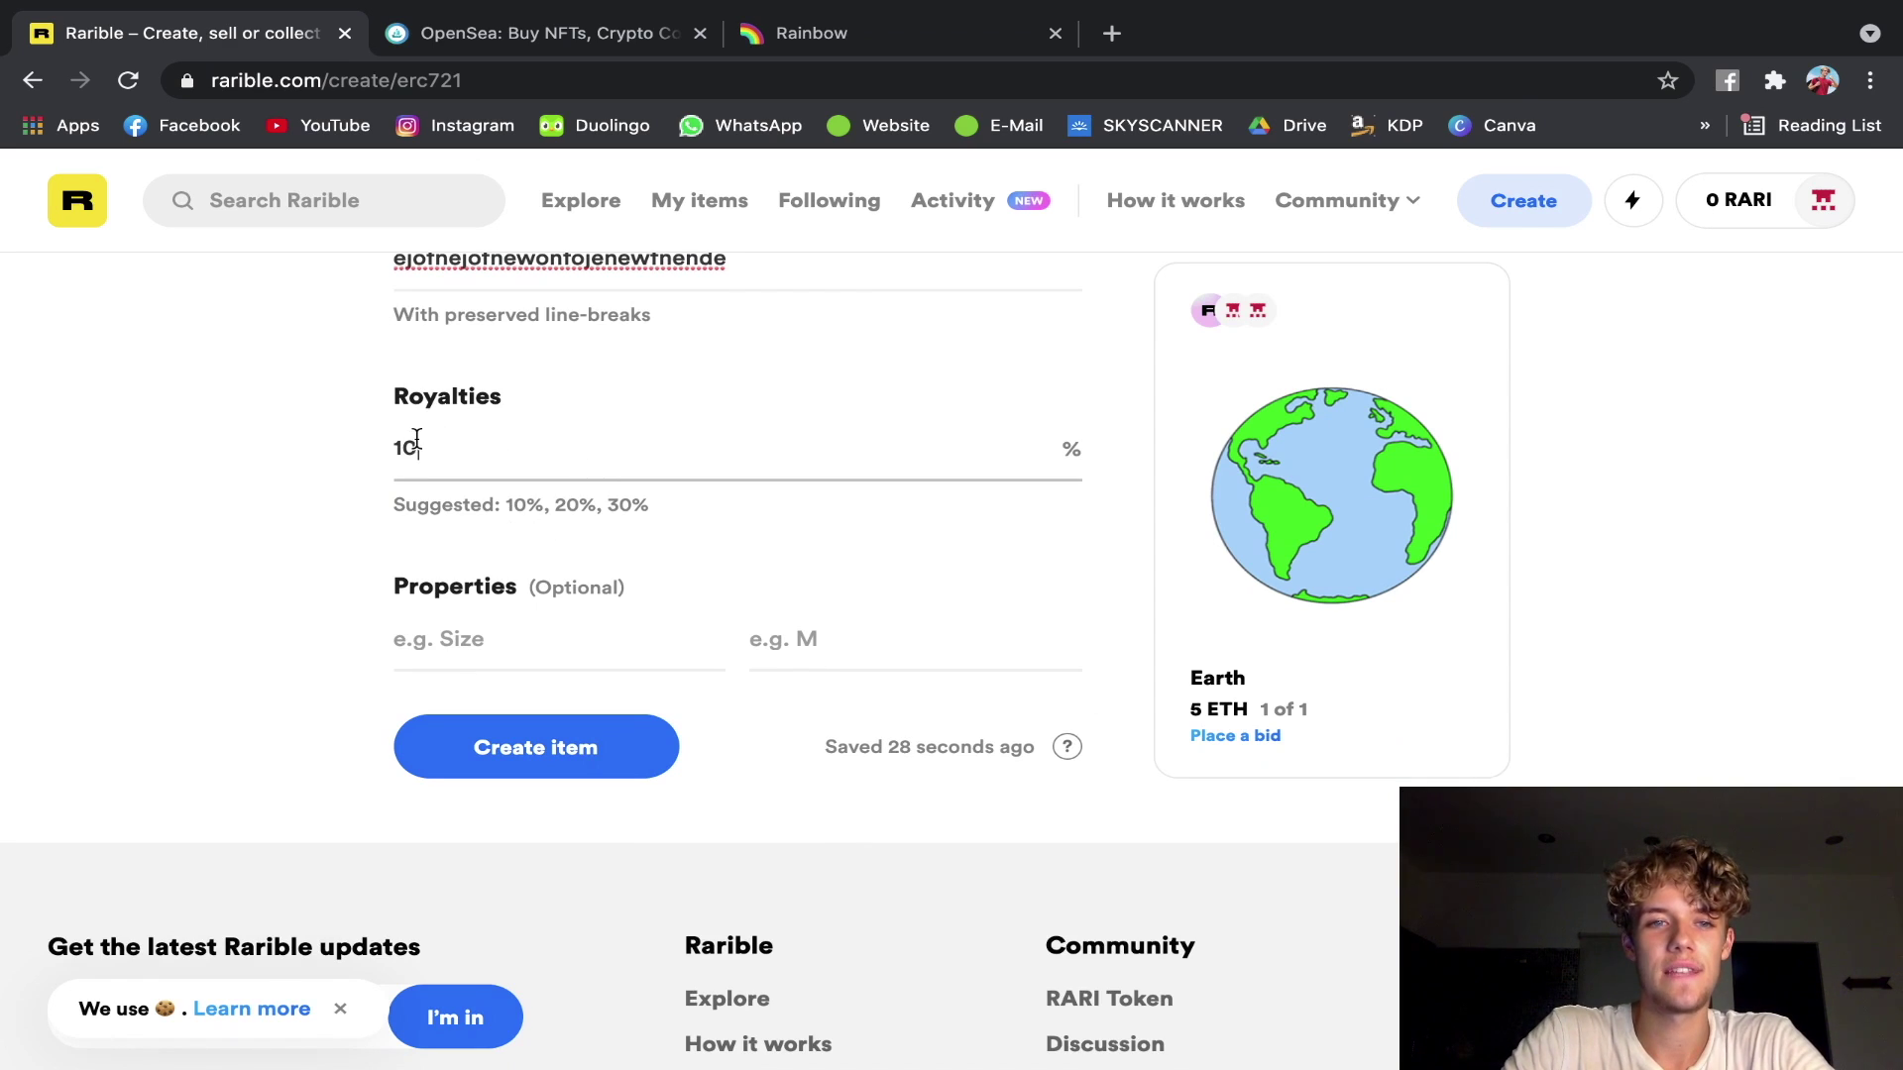
left_click(250, 406)
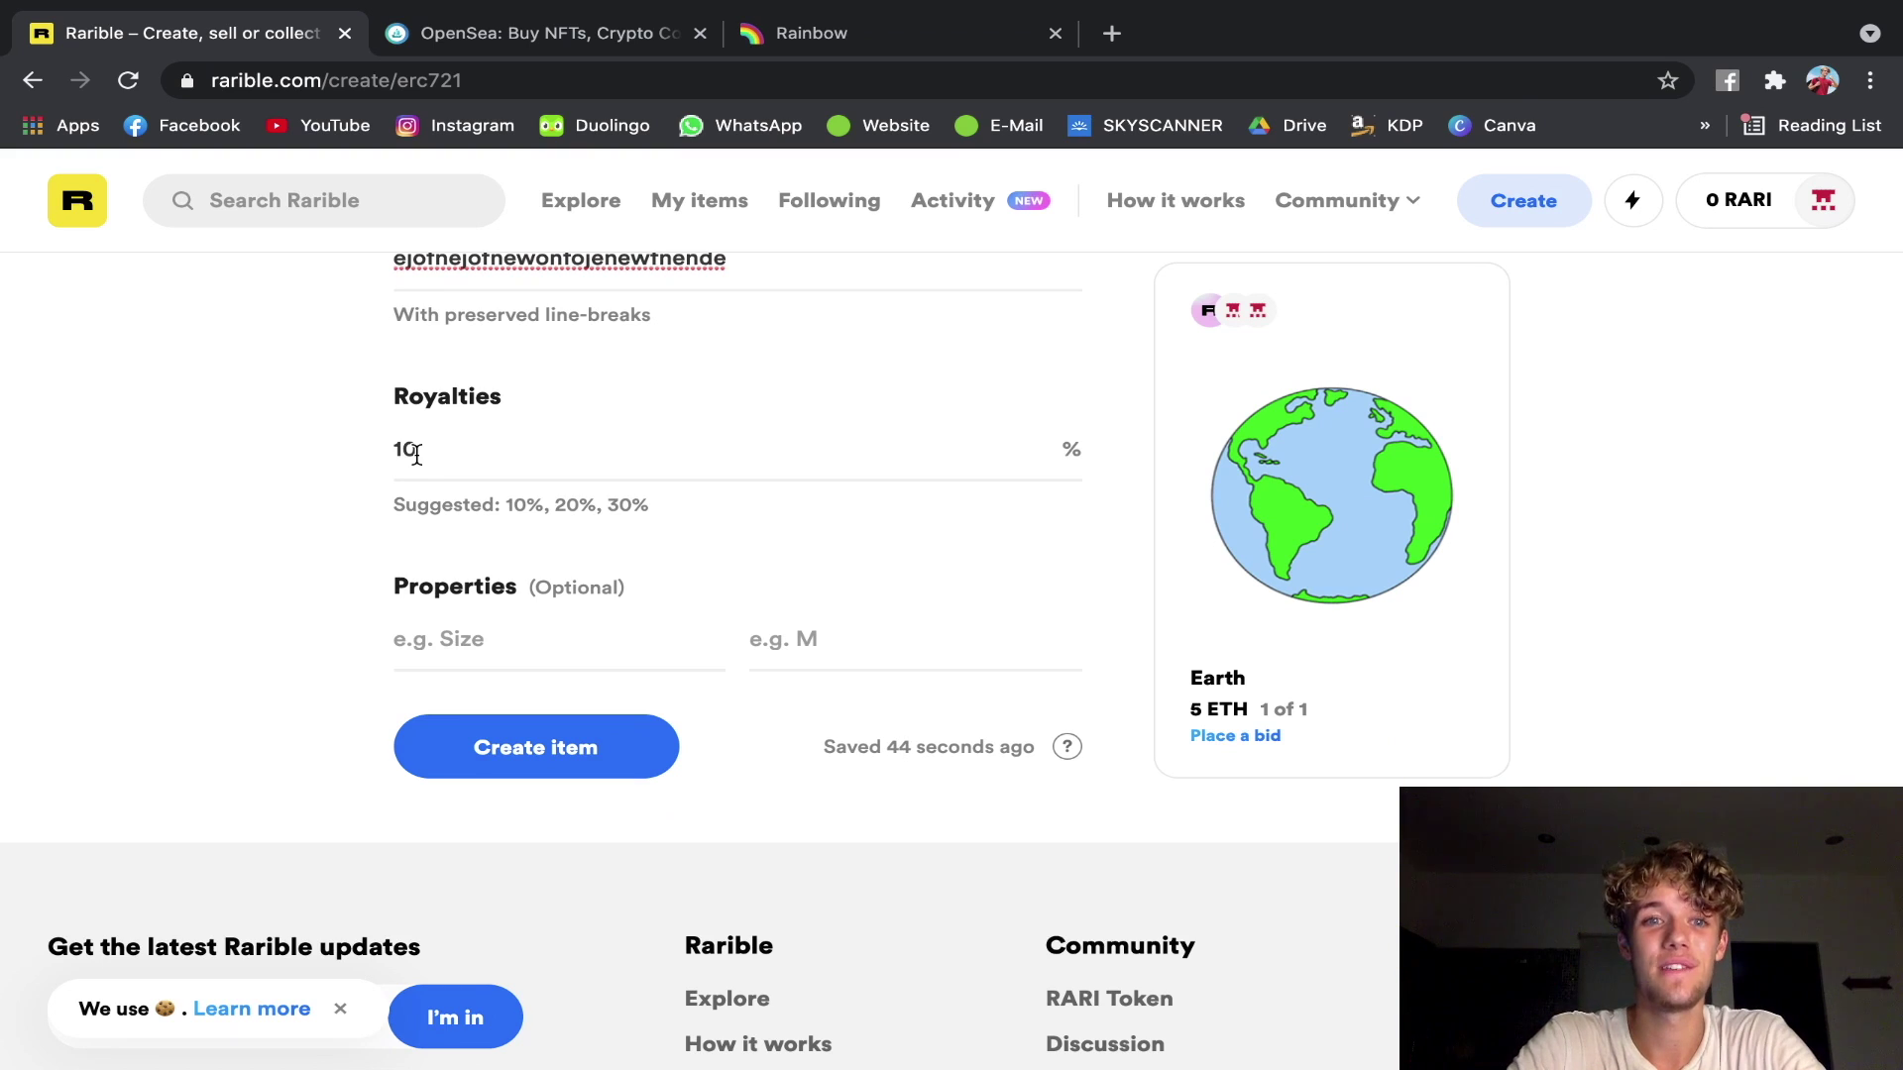
left_click(469, 458)
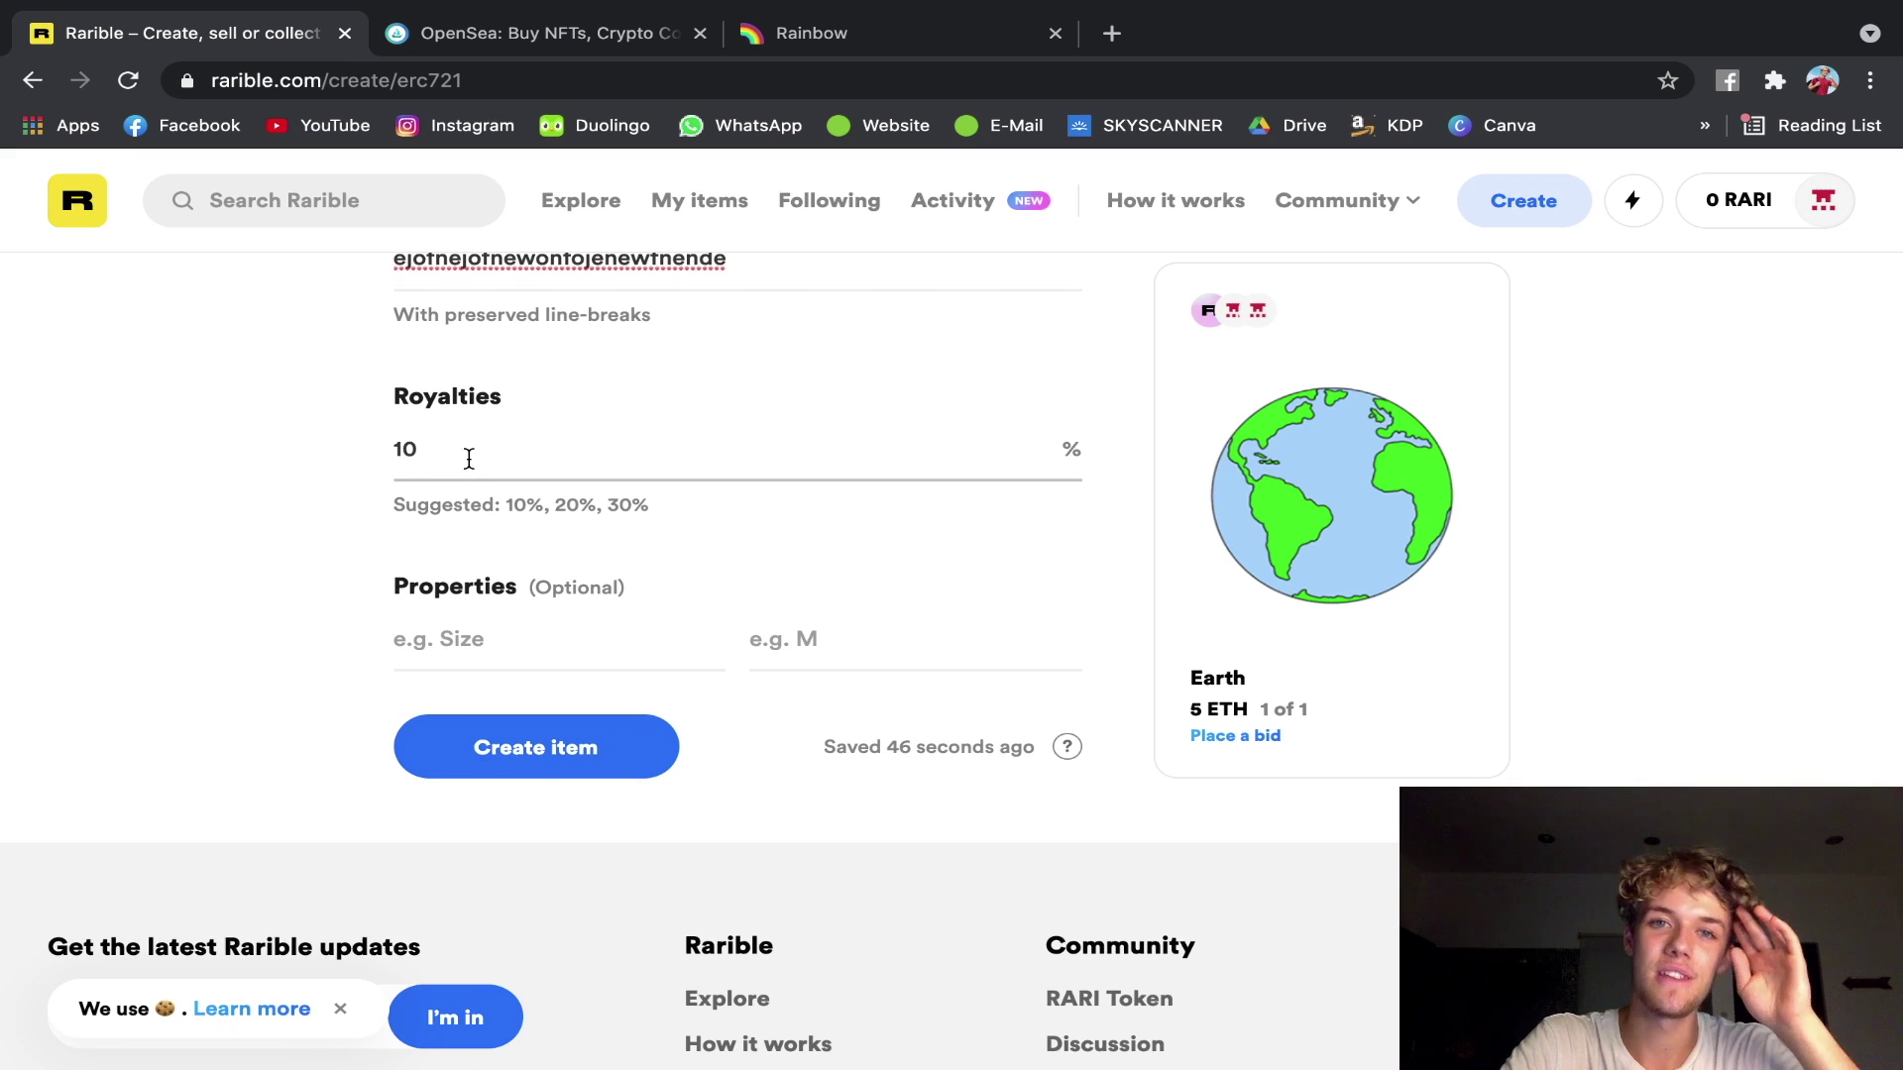
left_click_drag(469, 457, 386, 466)
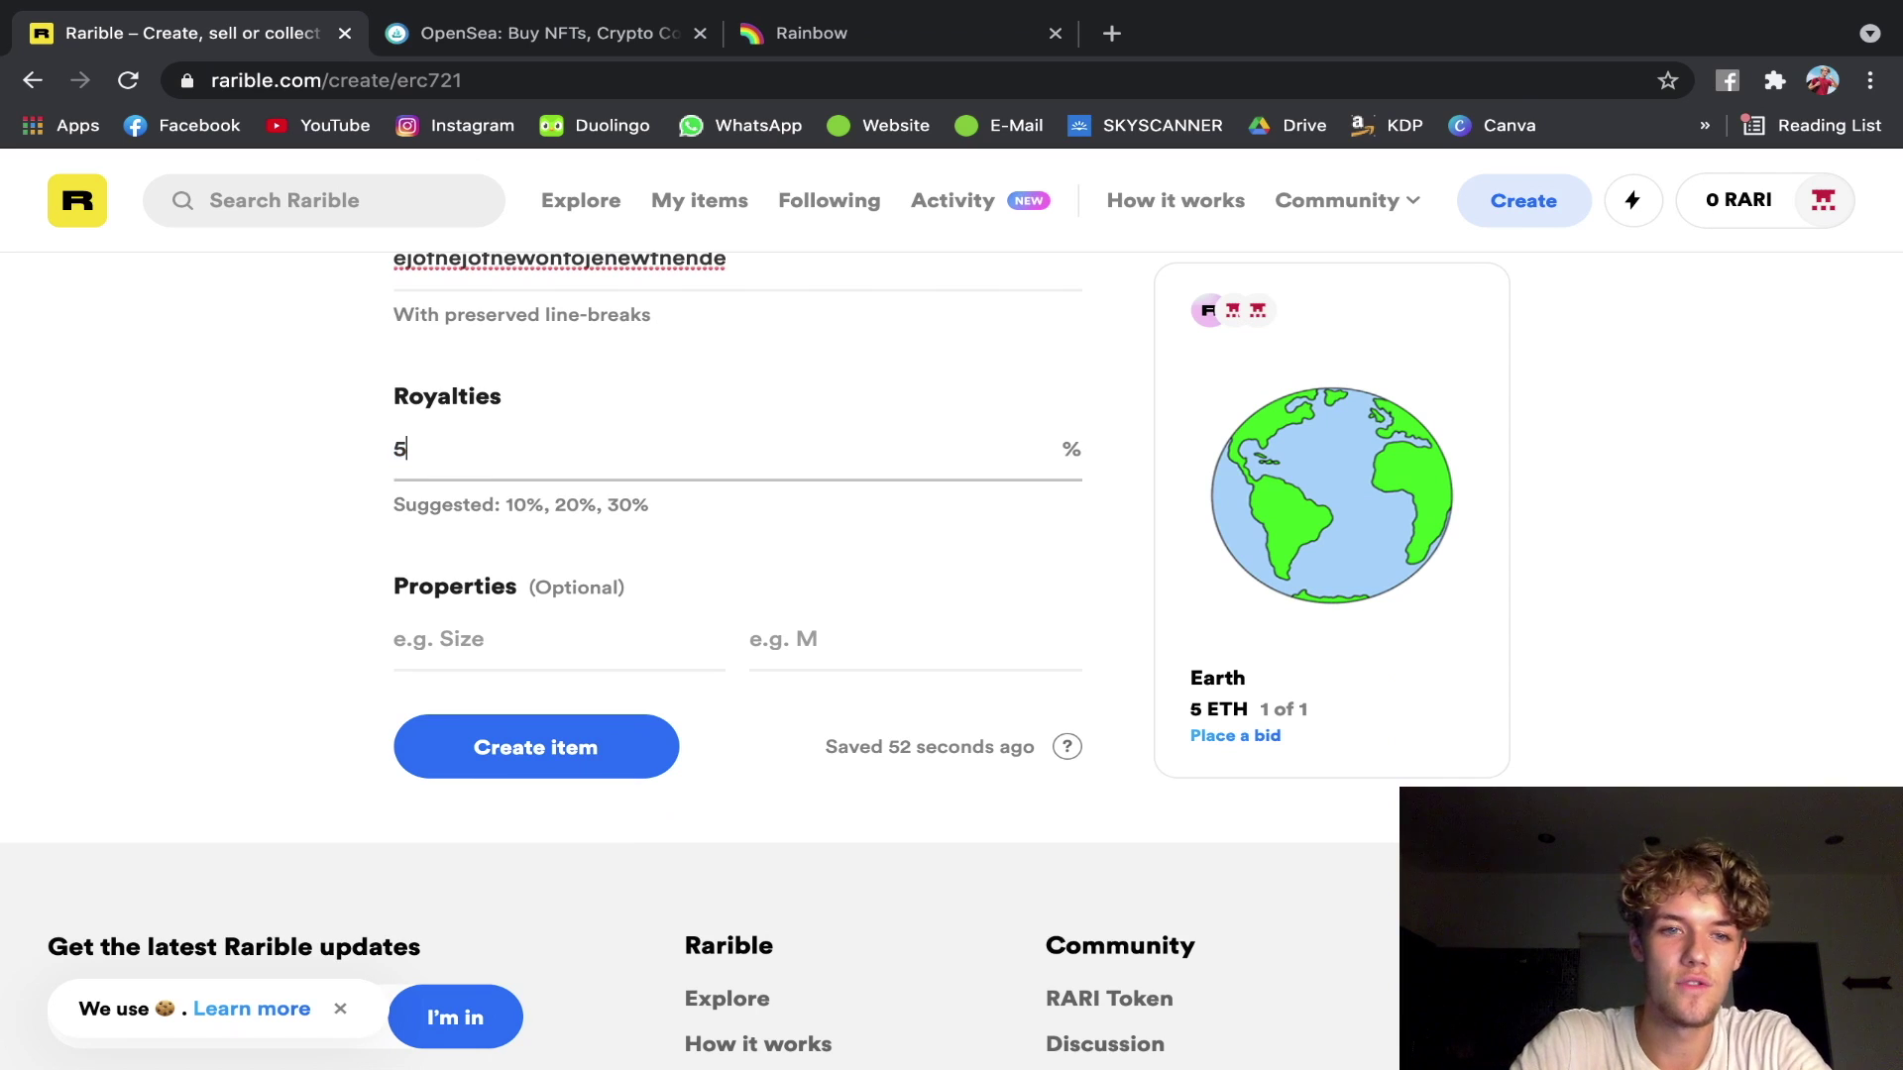
left_click(292, 437)
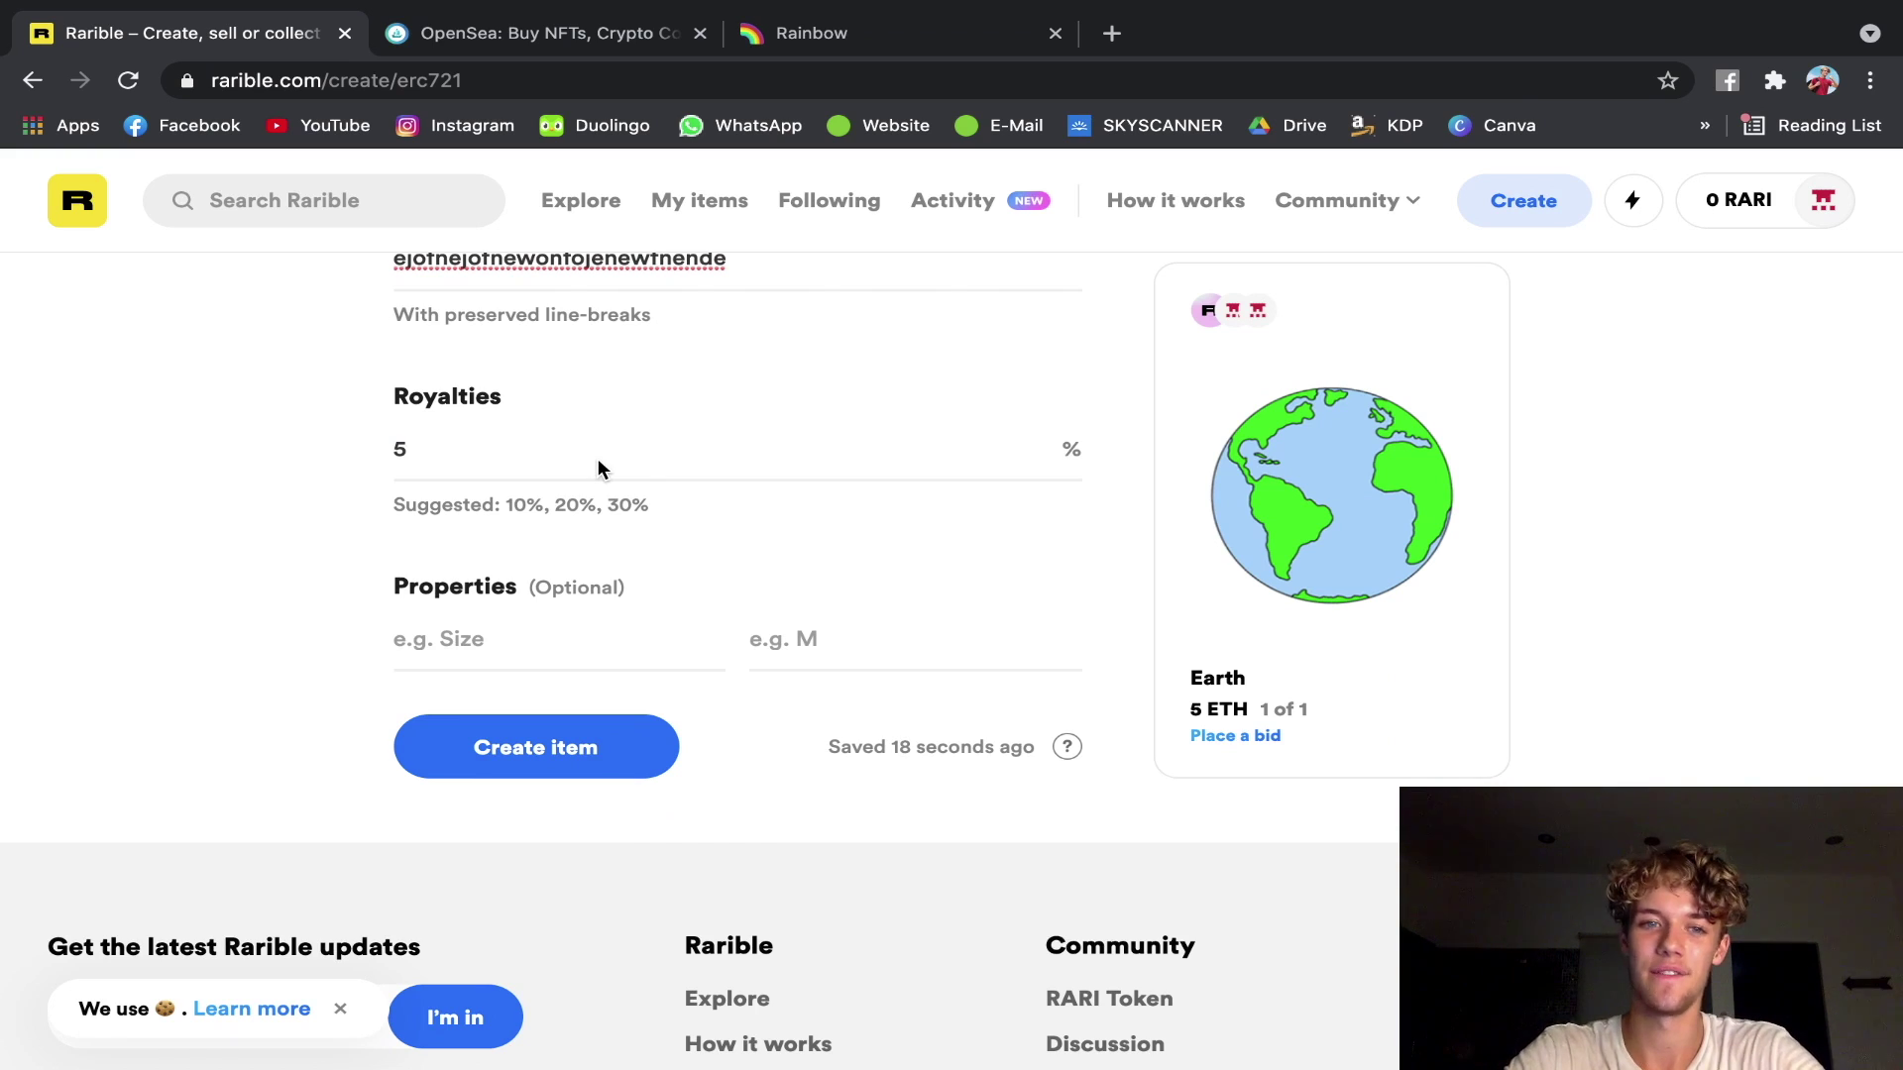
left_click(534, 634)
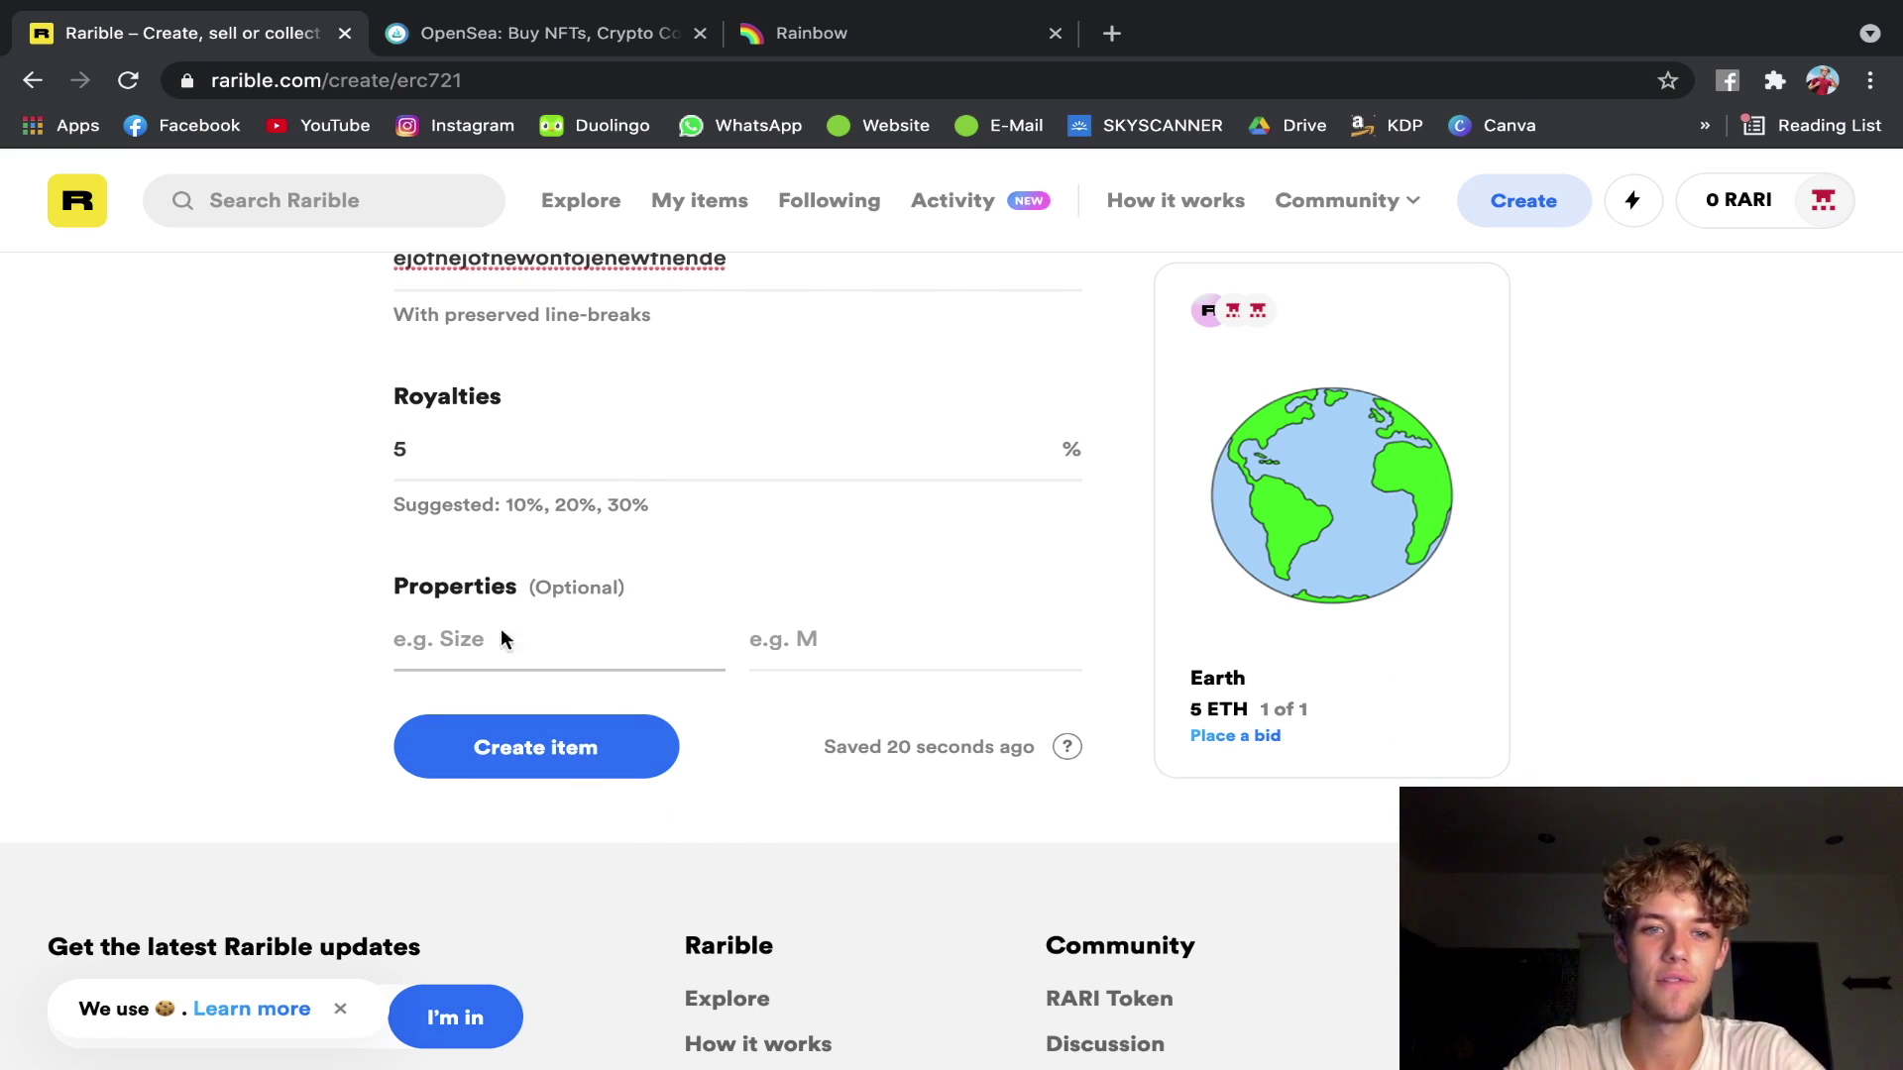
scroll(807, 625, "down", 2)
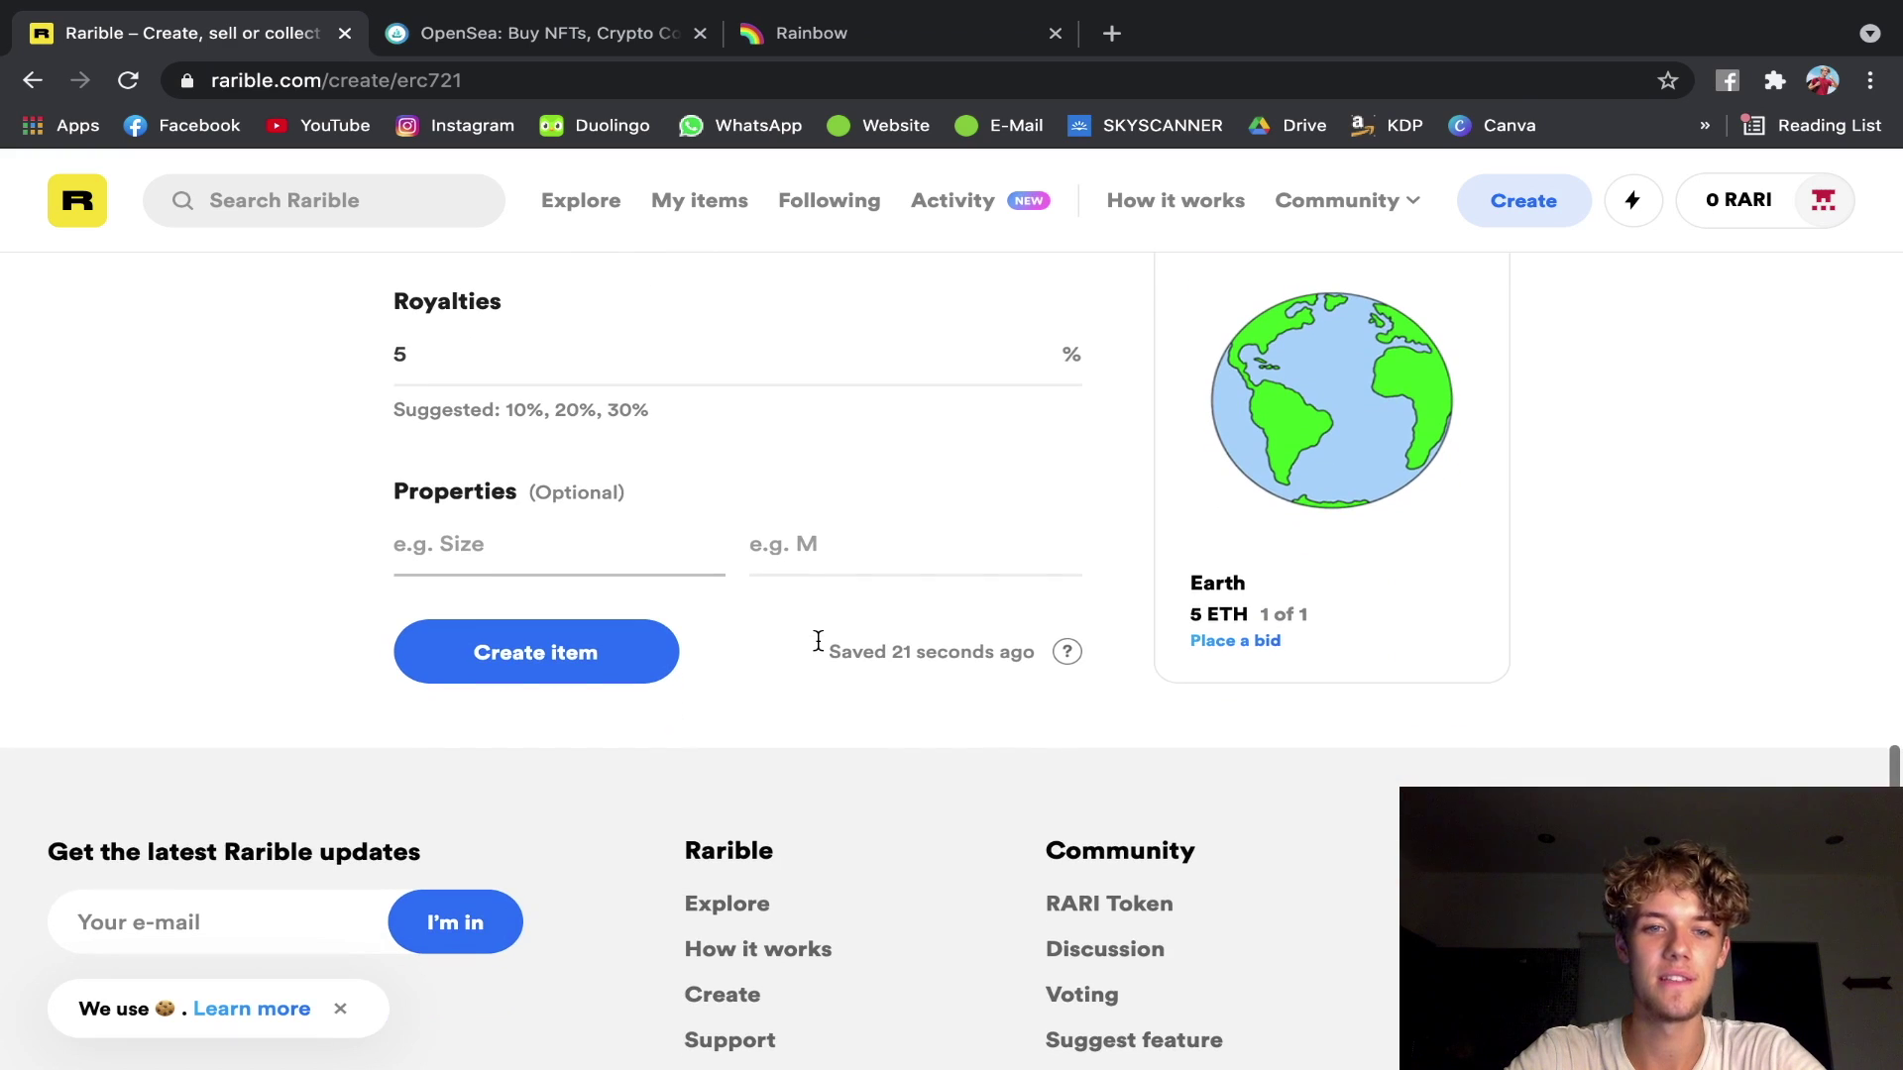
Submit the Earth item with Create item and review the completed Approve step.
left_click(634, 657)
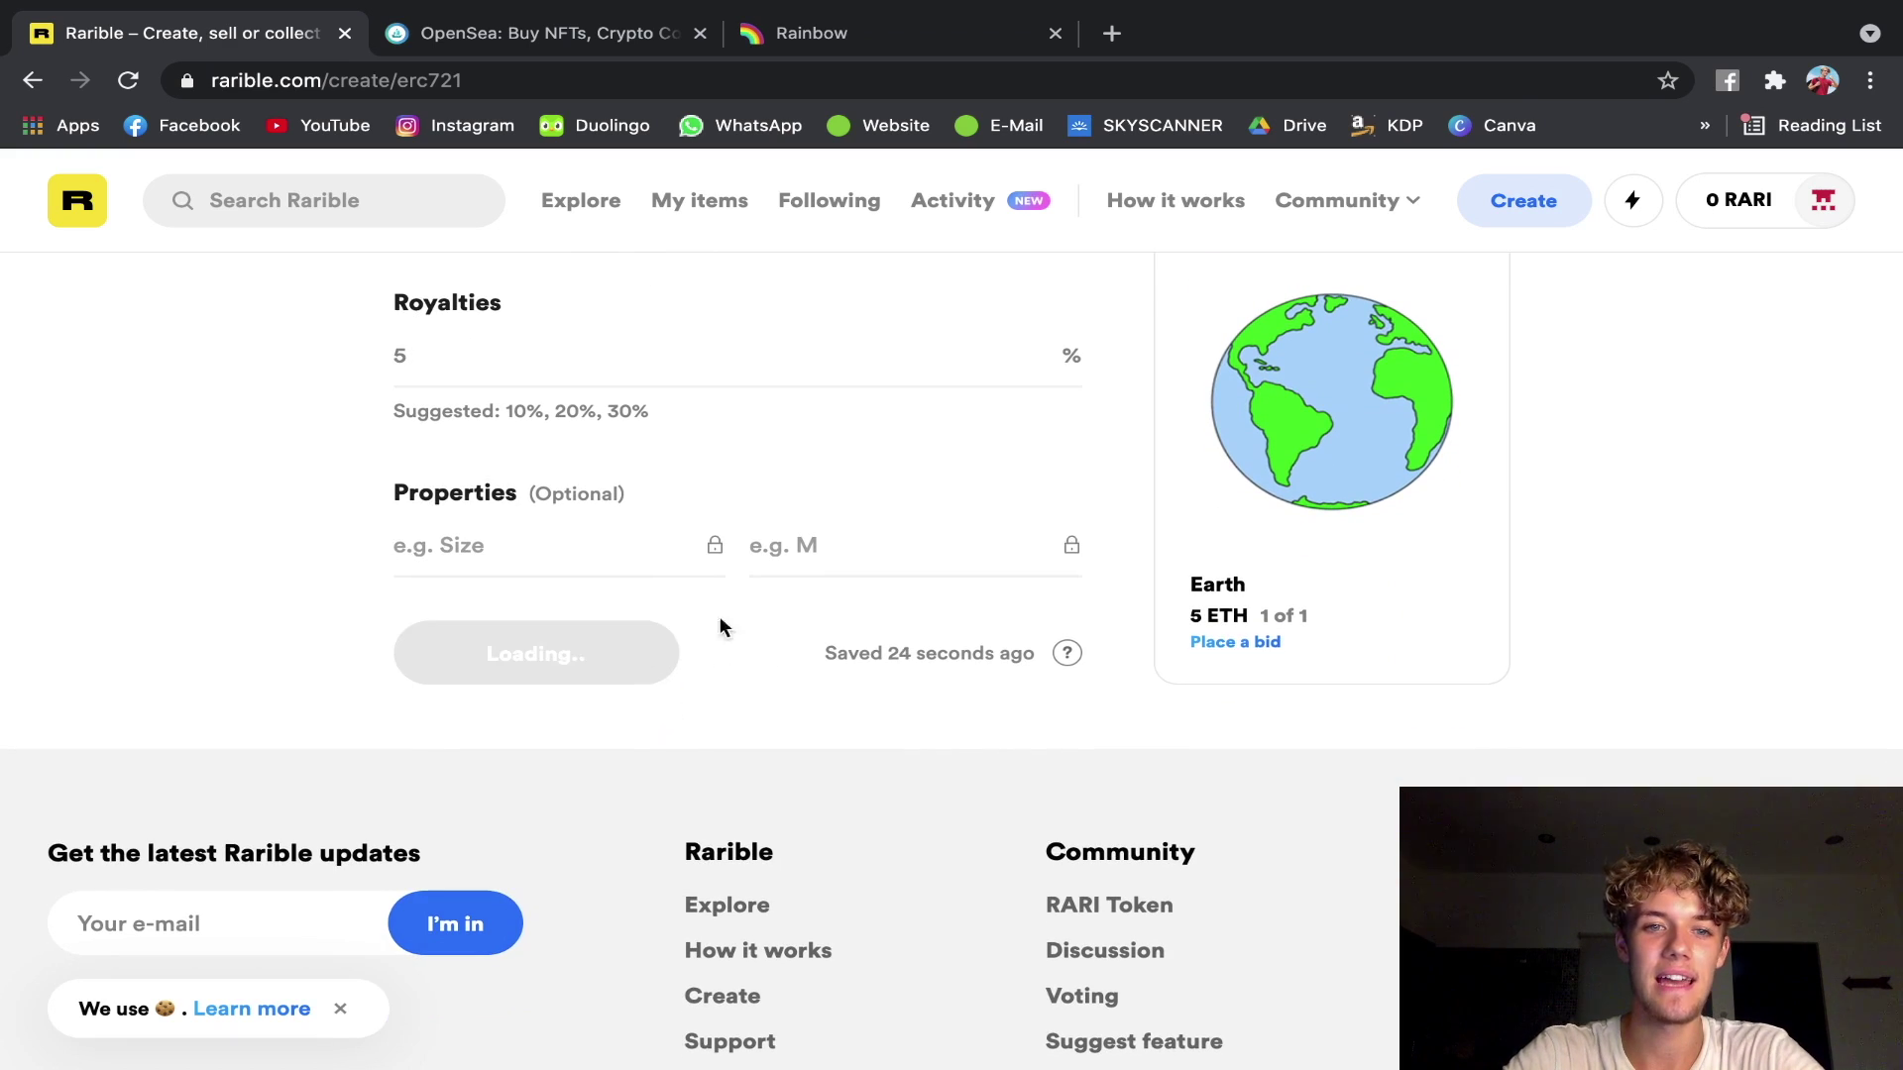
scroll(837, 535, "up", 1)
scroll(838, 536, "up", 1)
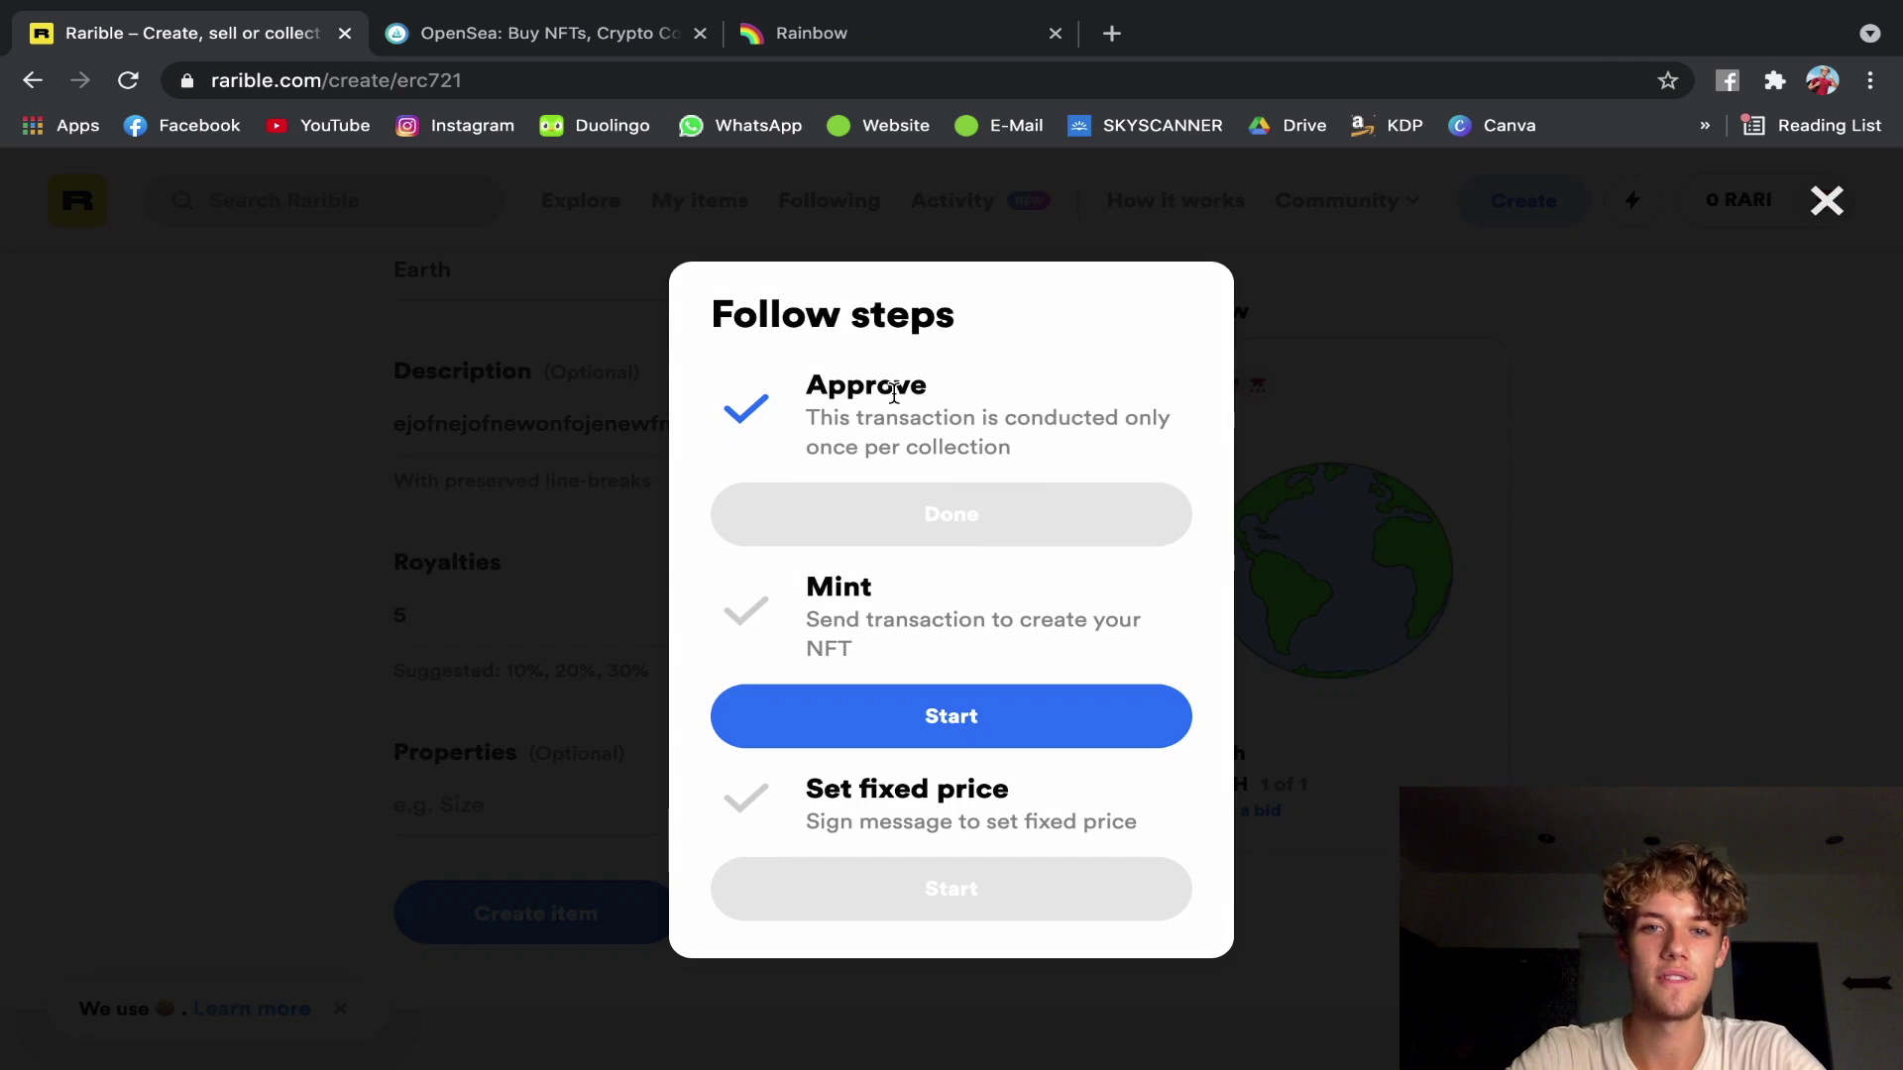
left_click_drag(811, 395, 943, 388)
scroll(943, 389, "down", 2)
left_click(956, 412)
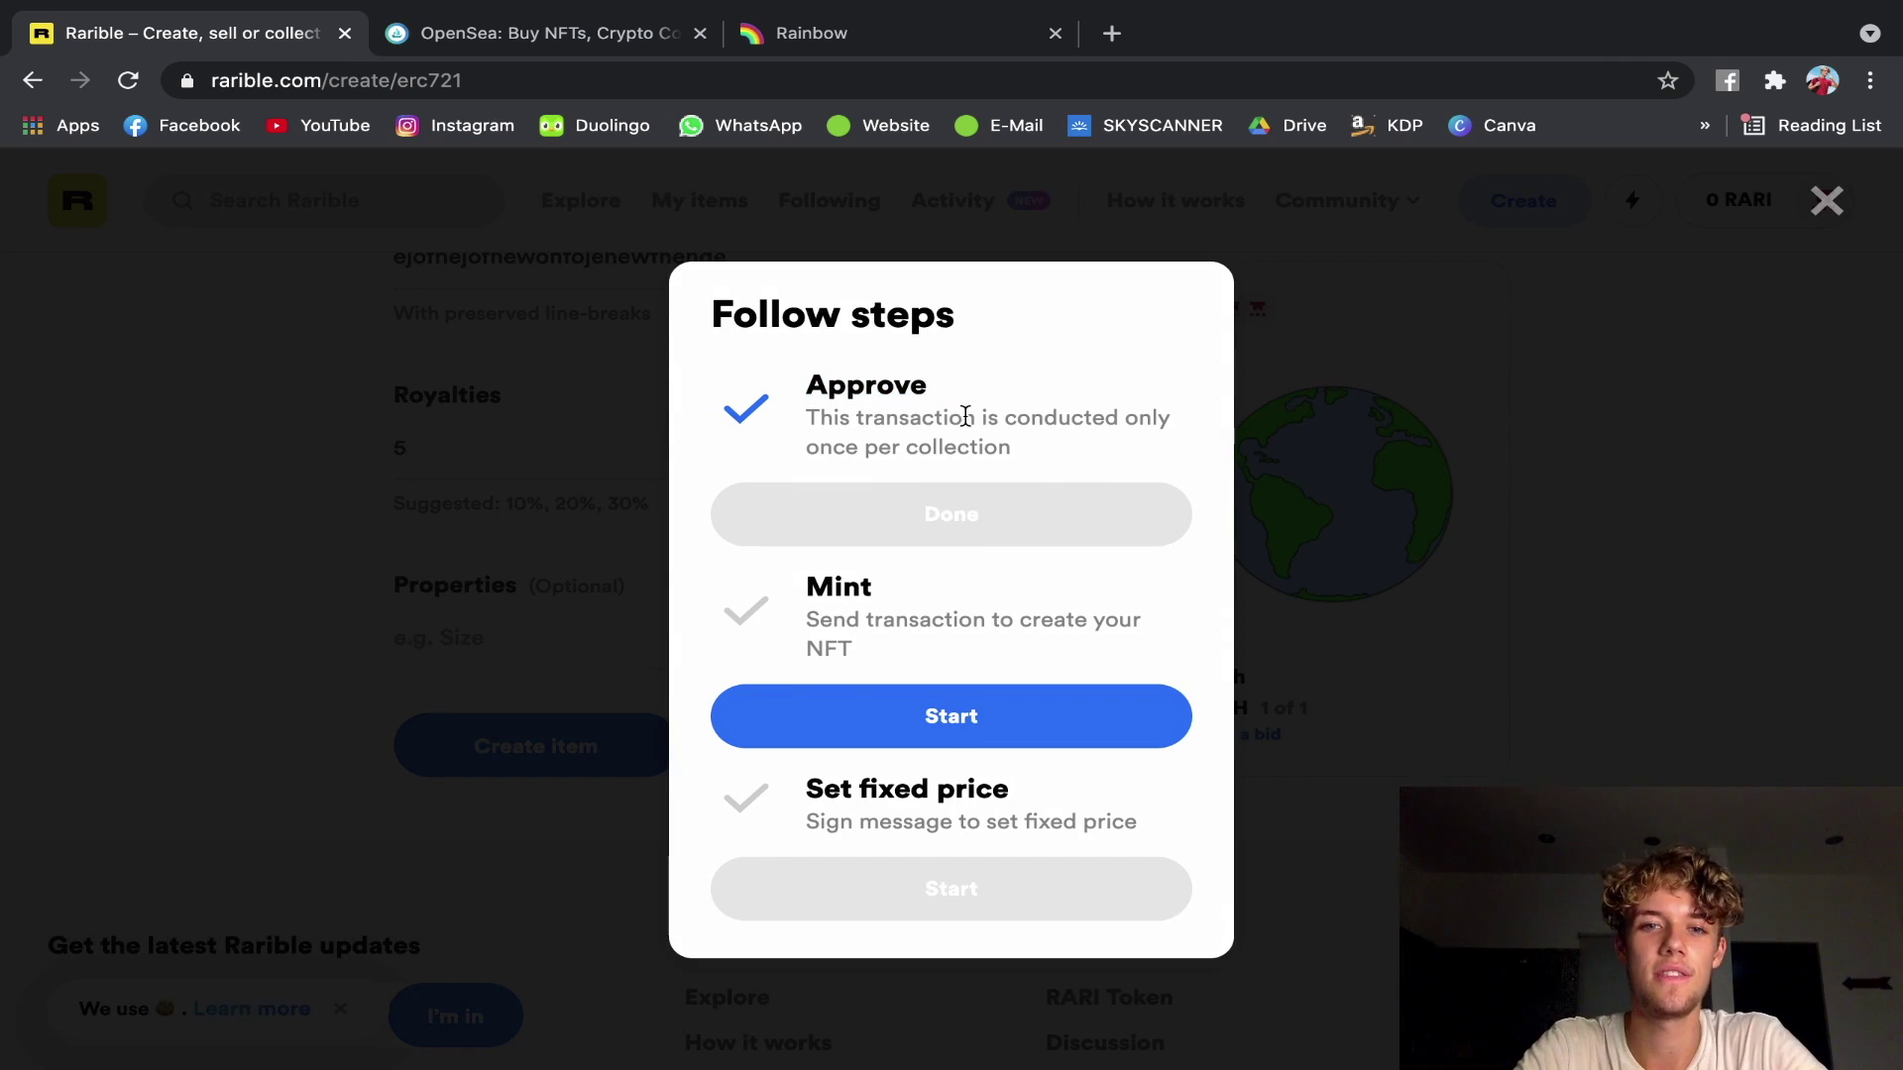
Start the Mint transaction to create the Earth NFT.
left_click_drag(809, 586, 912, 604)
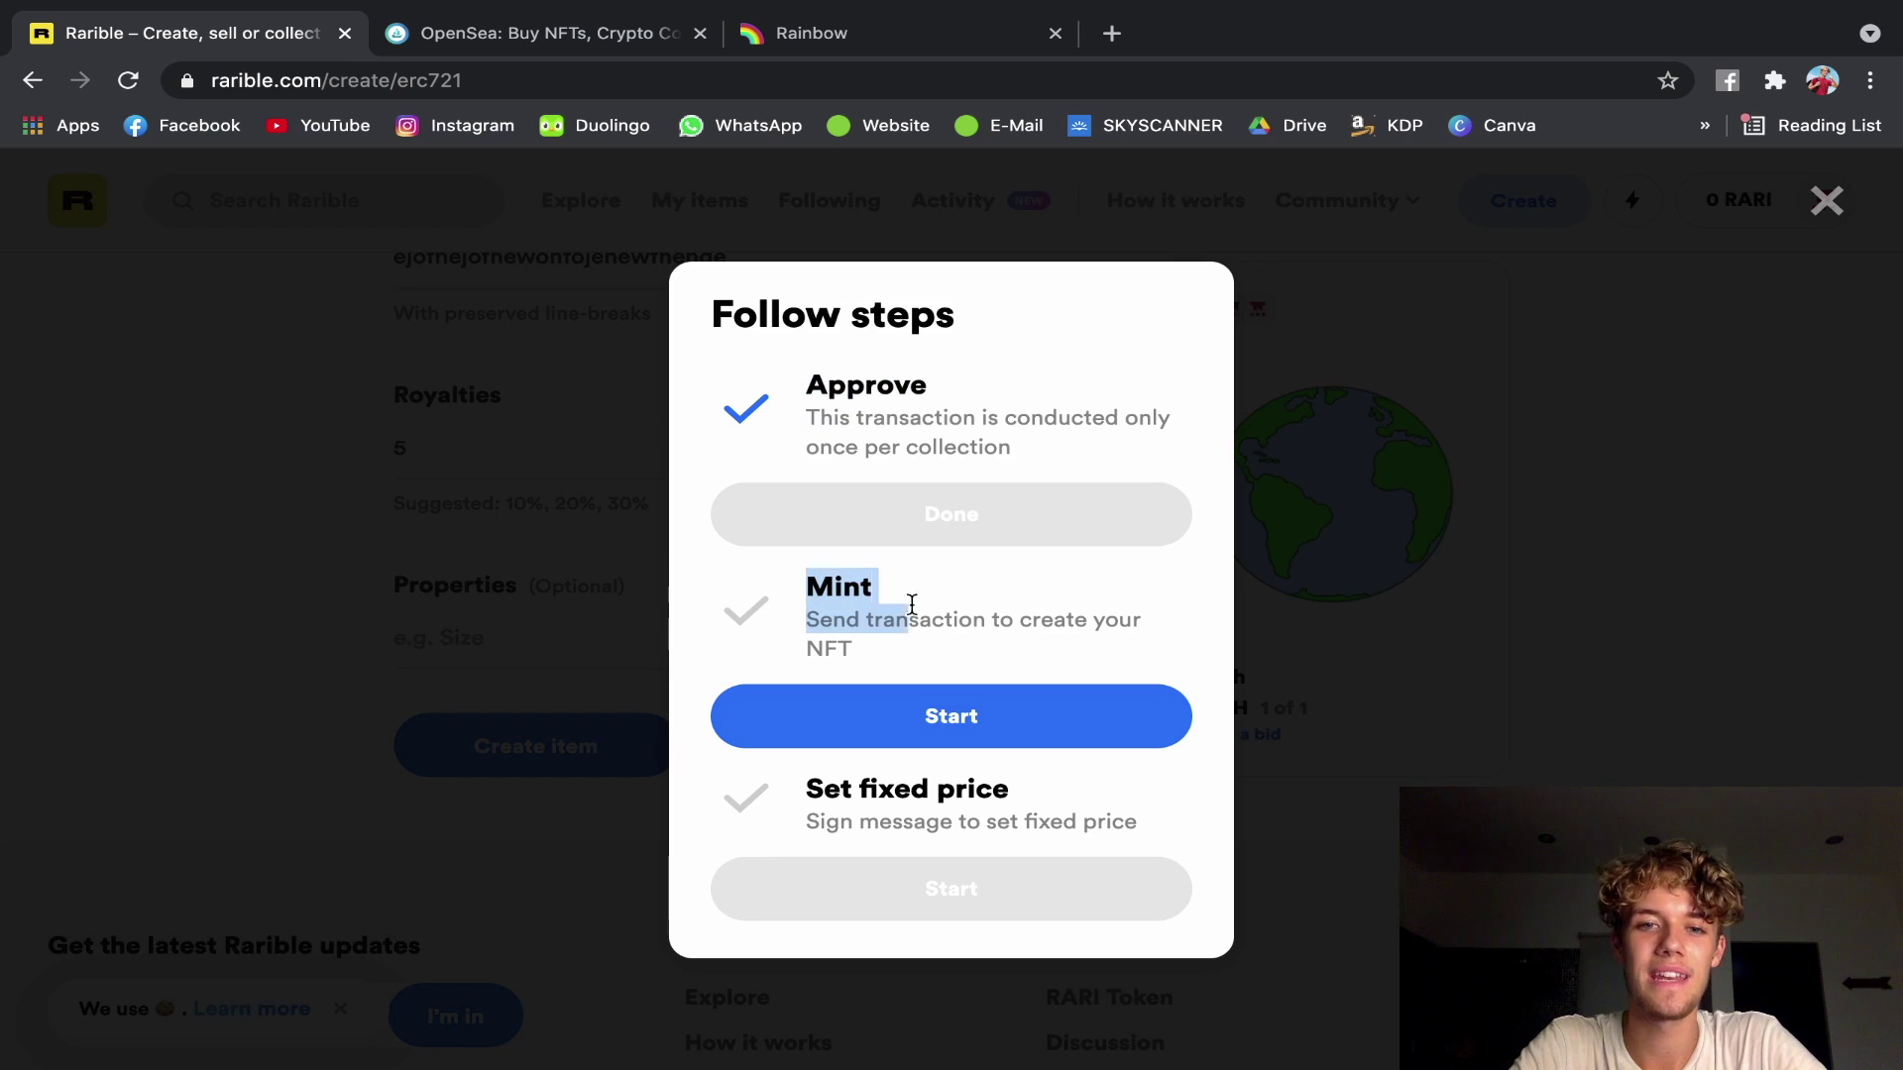
left_click(904, 635)
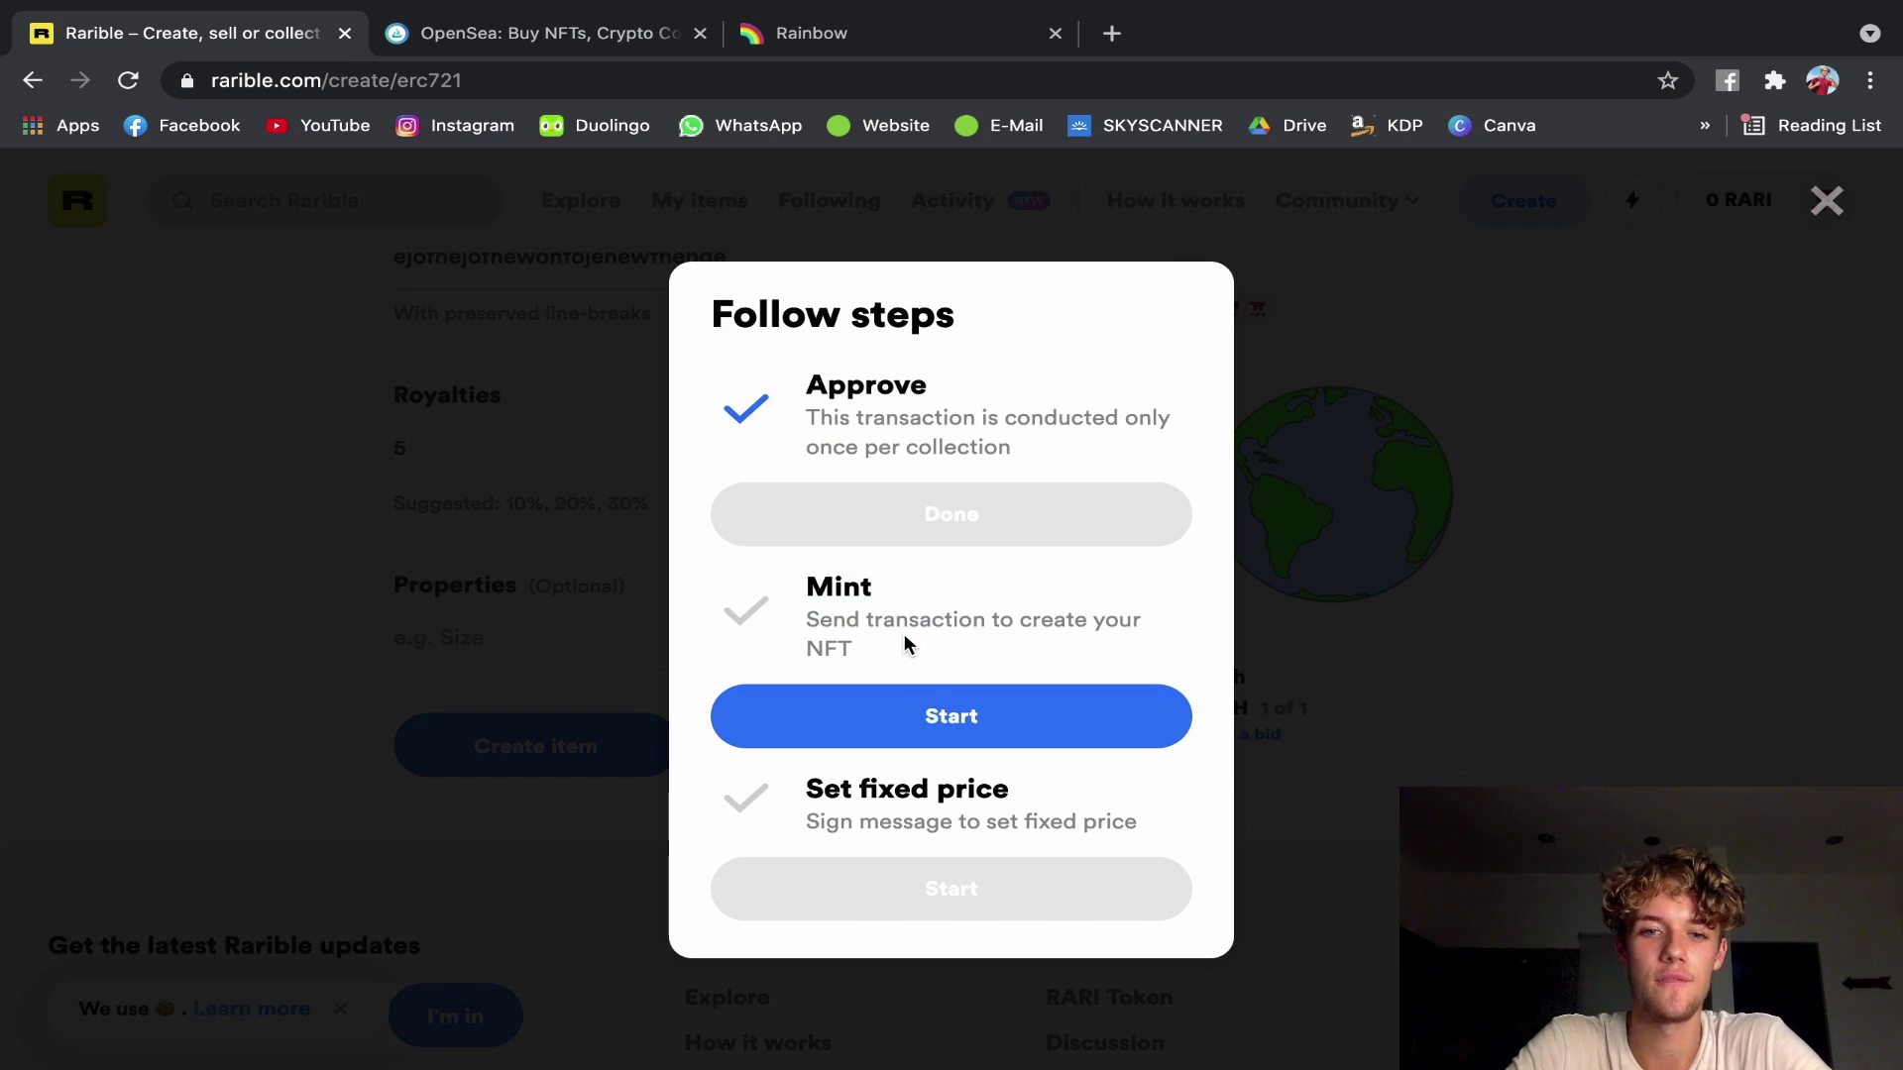
left_click(941, 725)
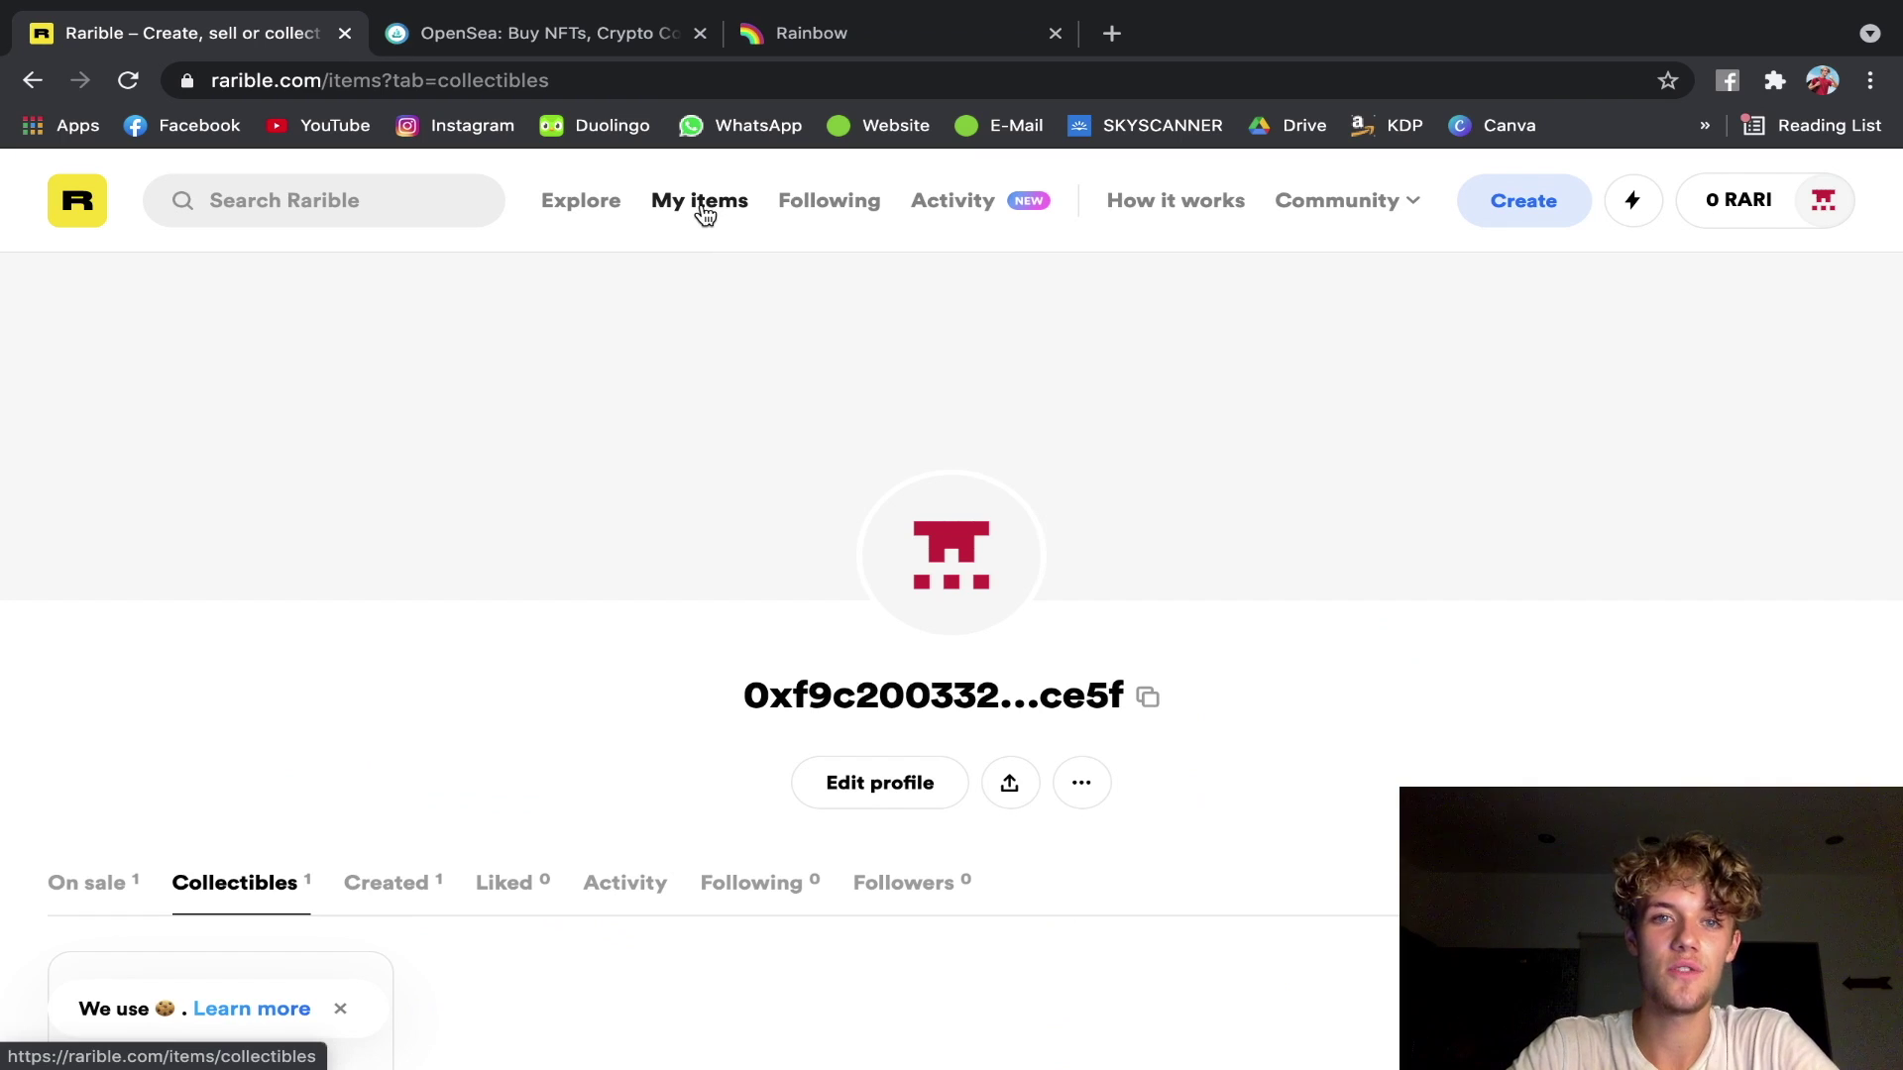
Scroll through My items to bring the Earth card, 10 ETH, 1 of 1, into view.
scroll(858, 553, "down", 6)
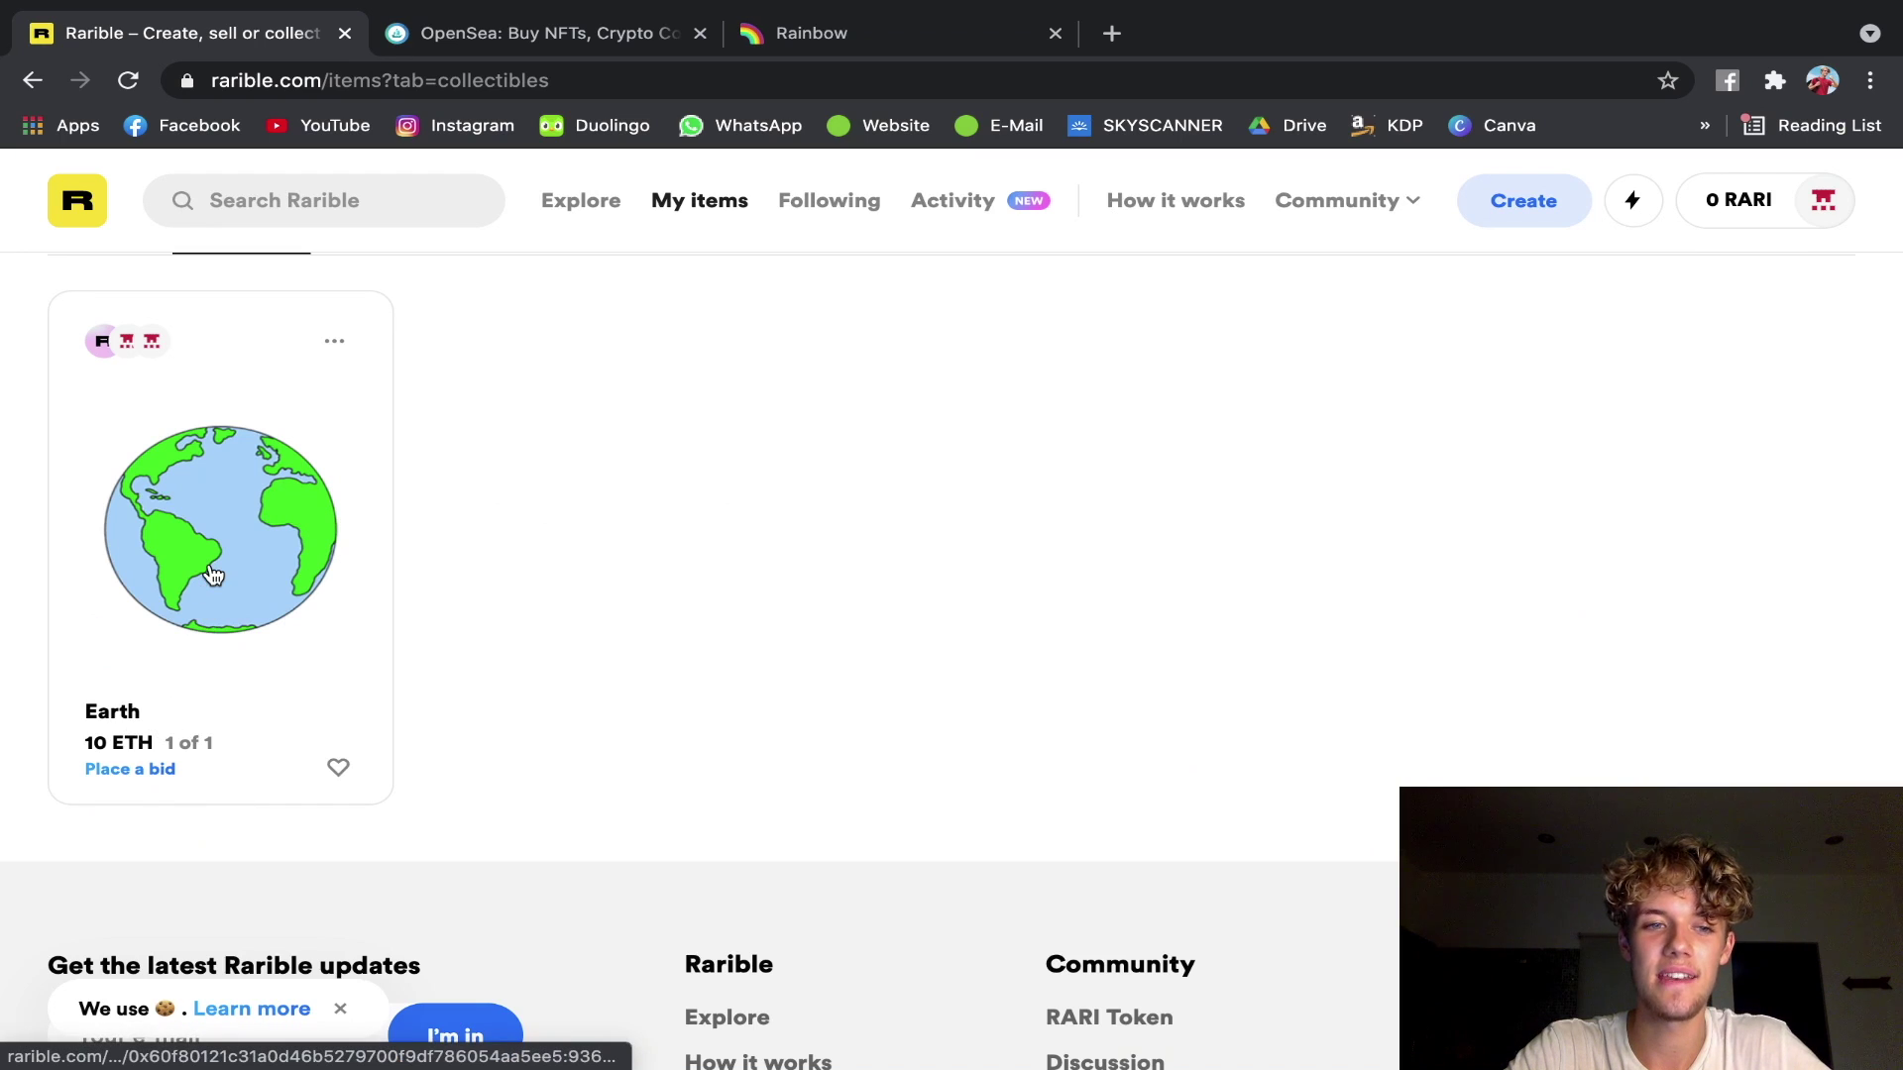
scroll(214, 575, "up", 6)
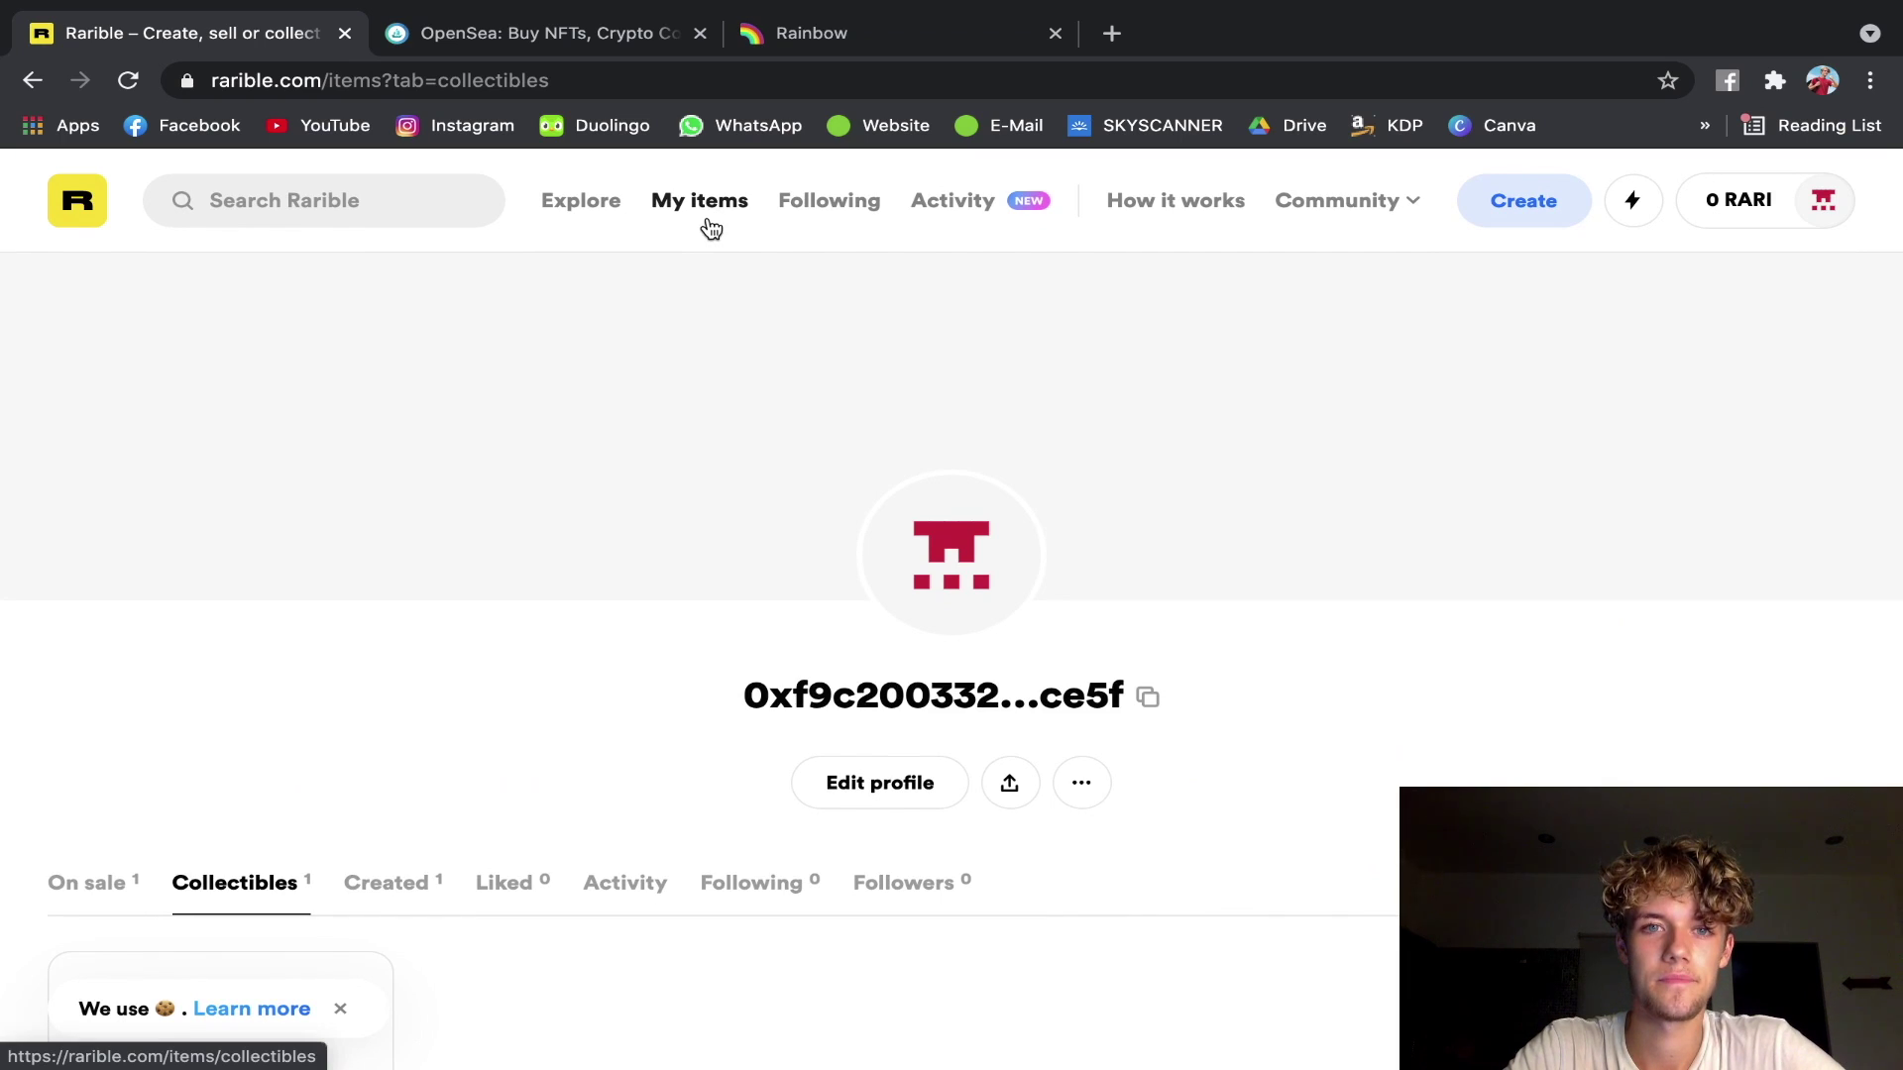
mouse_move(793, 287)
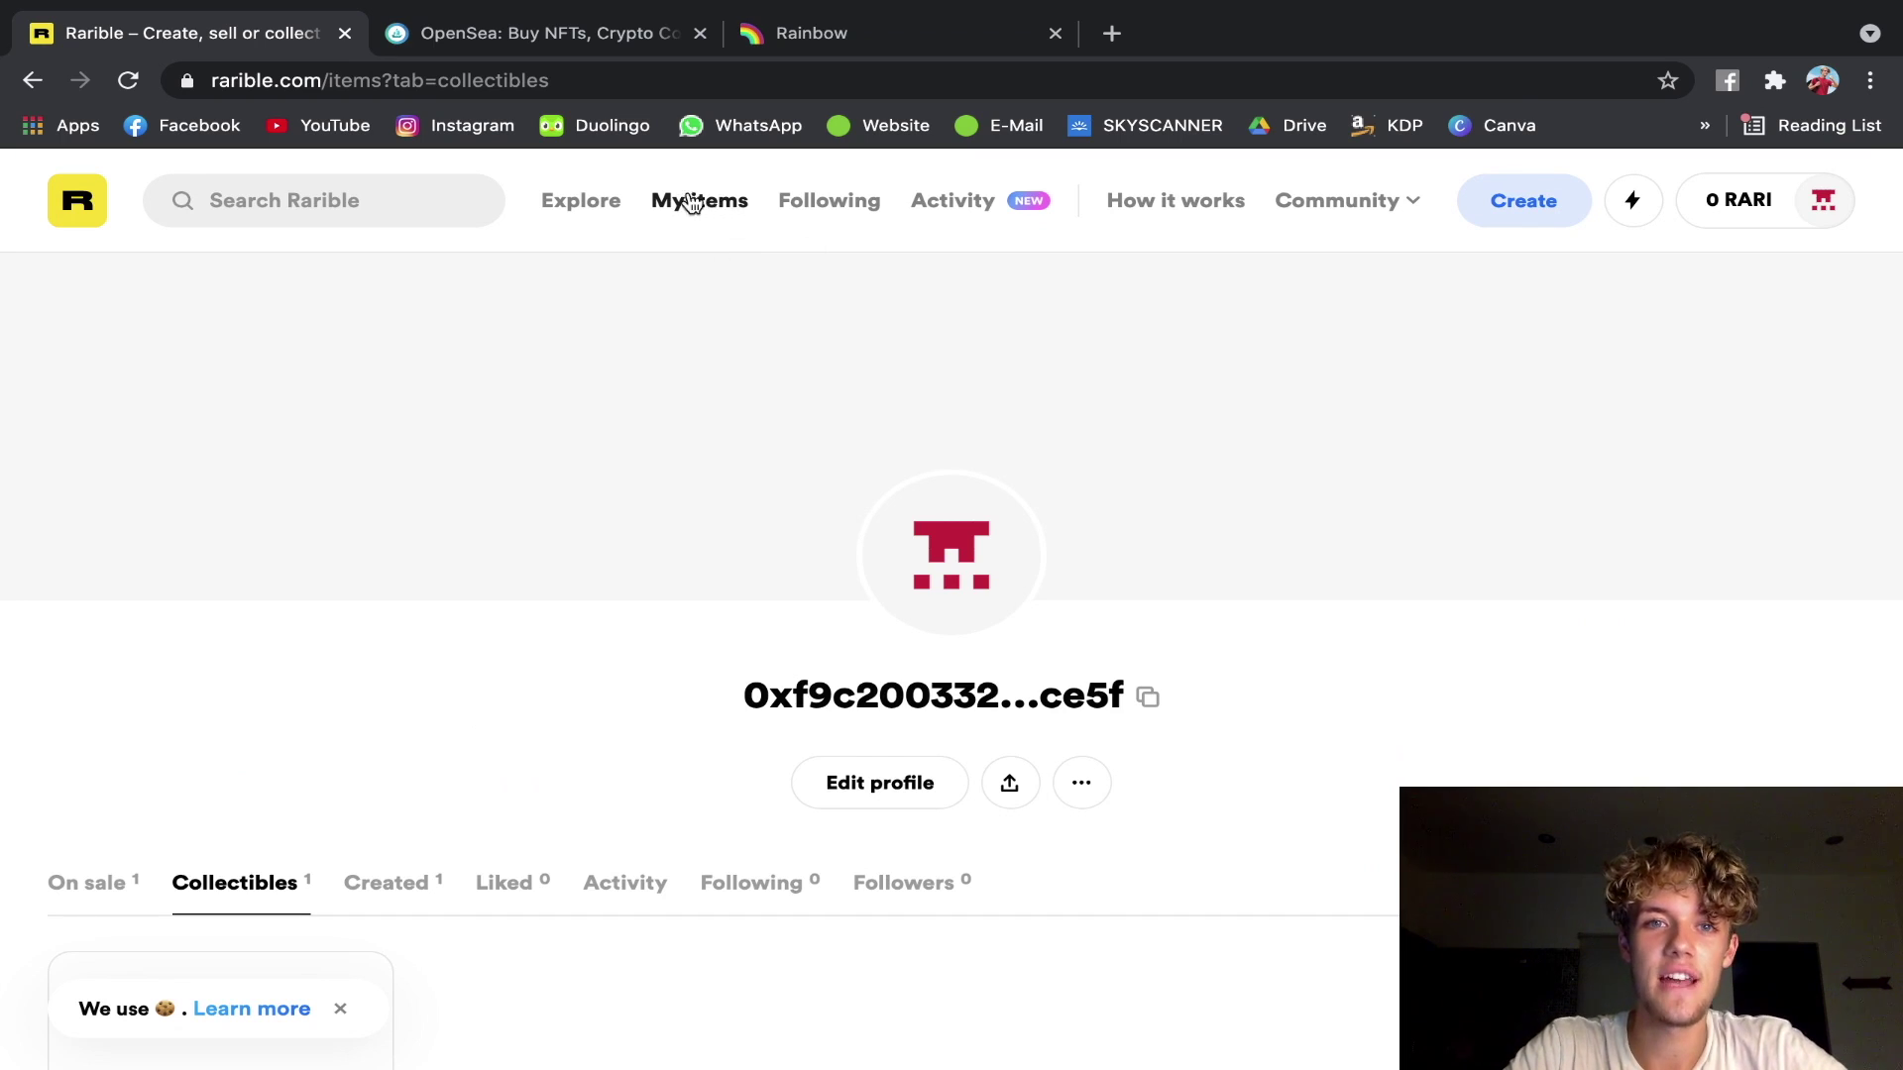
mouse_move(748, 323)
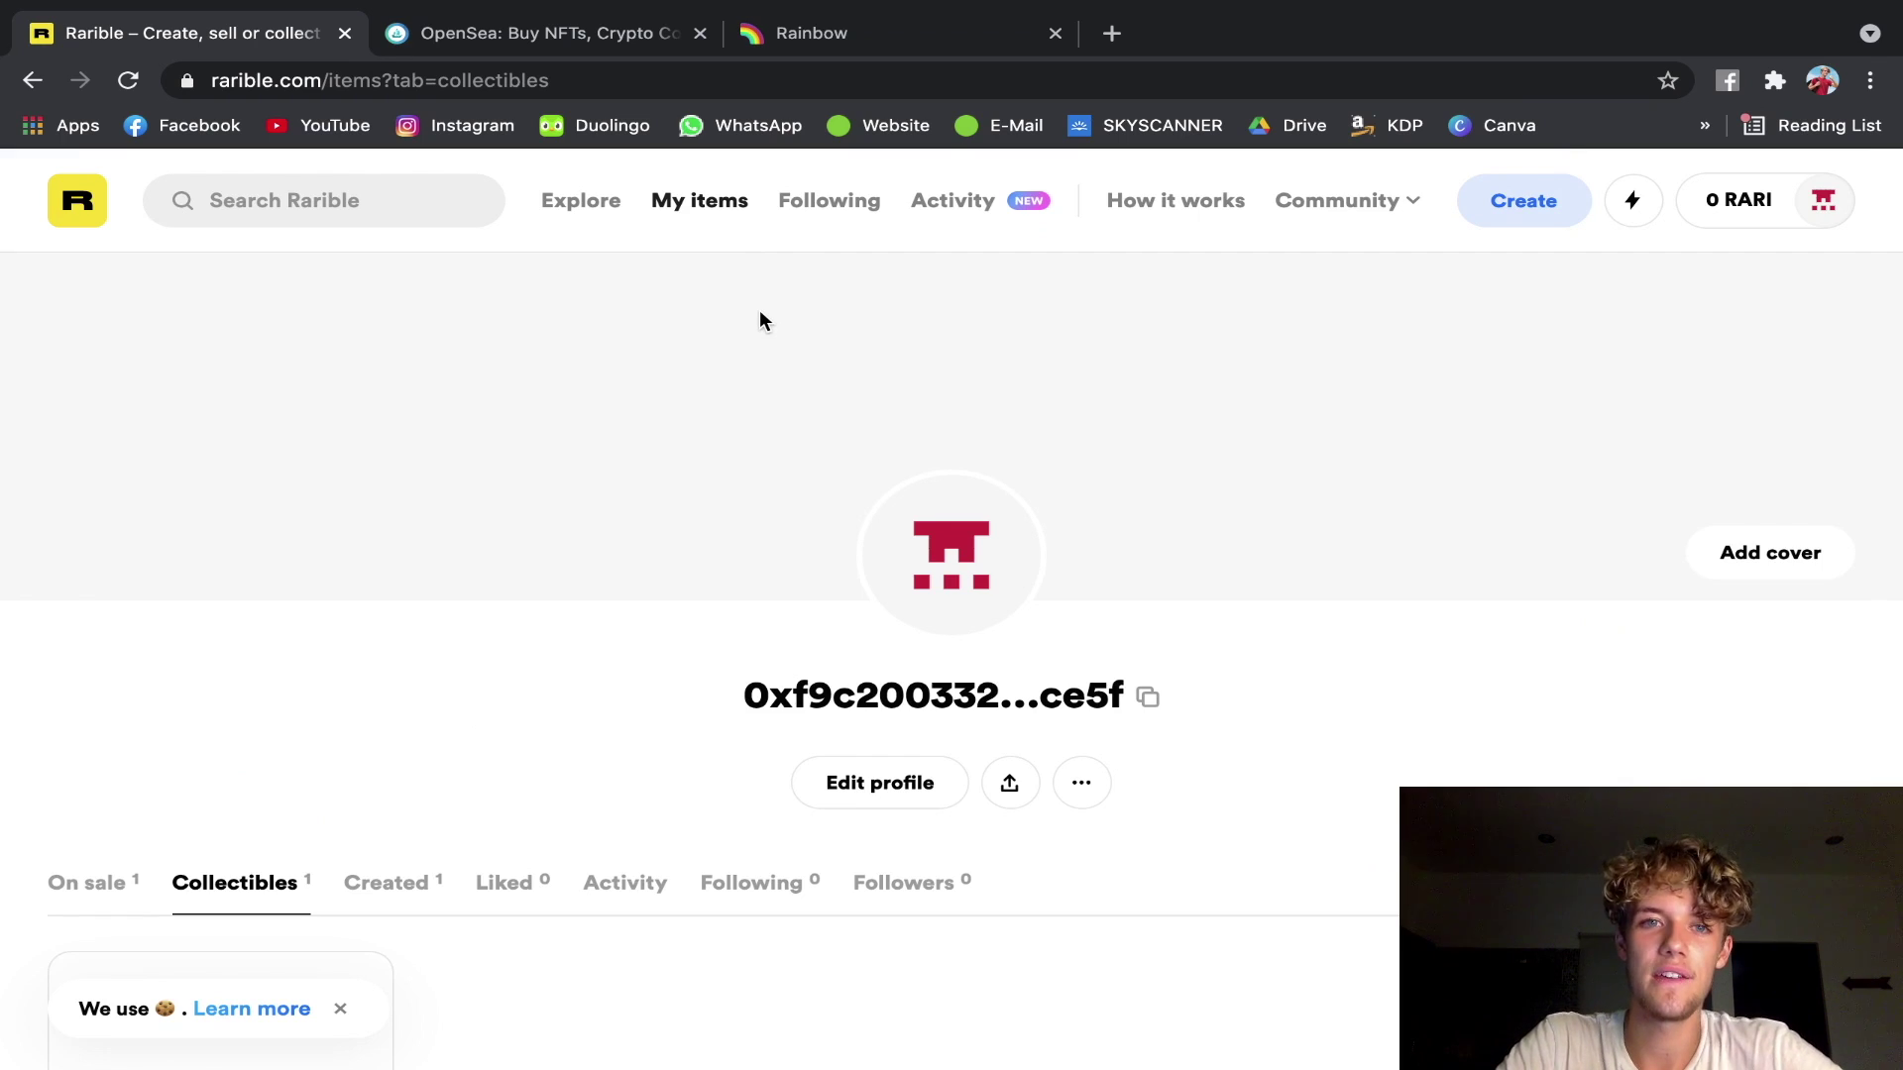
scroll(753, 628, "down", 7)
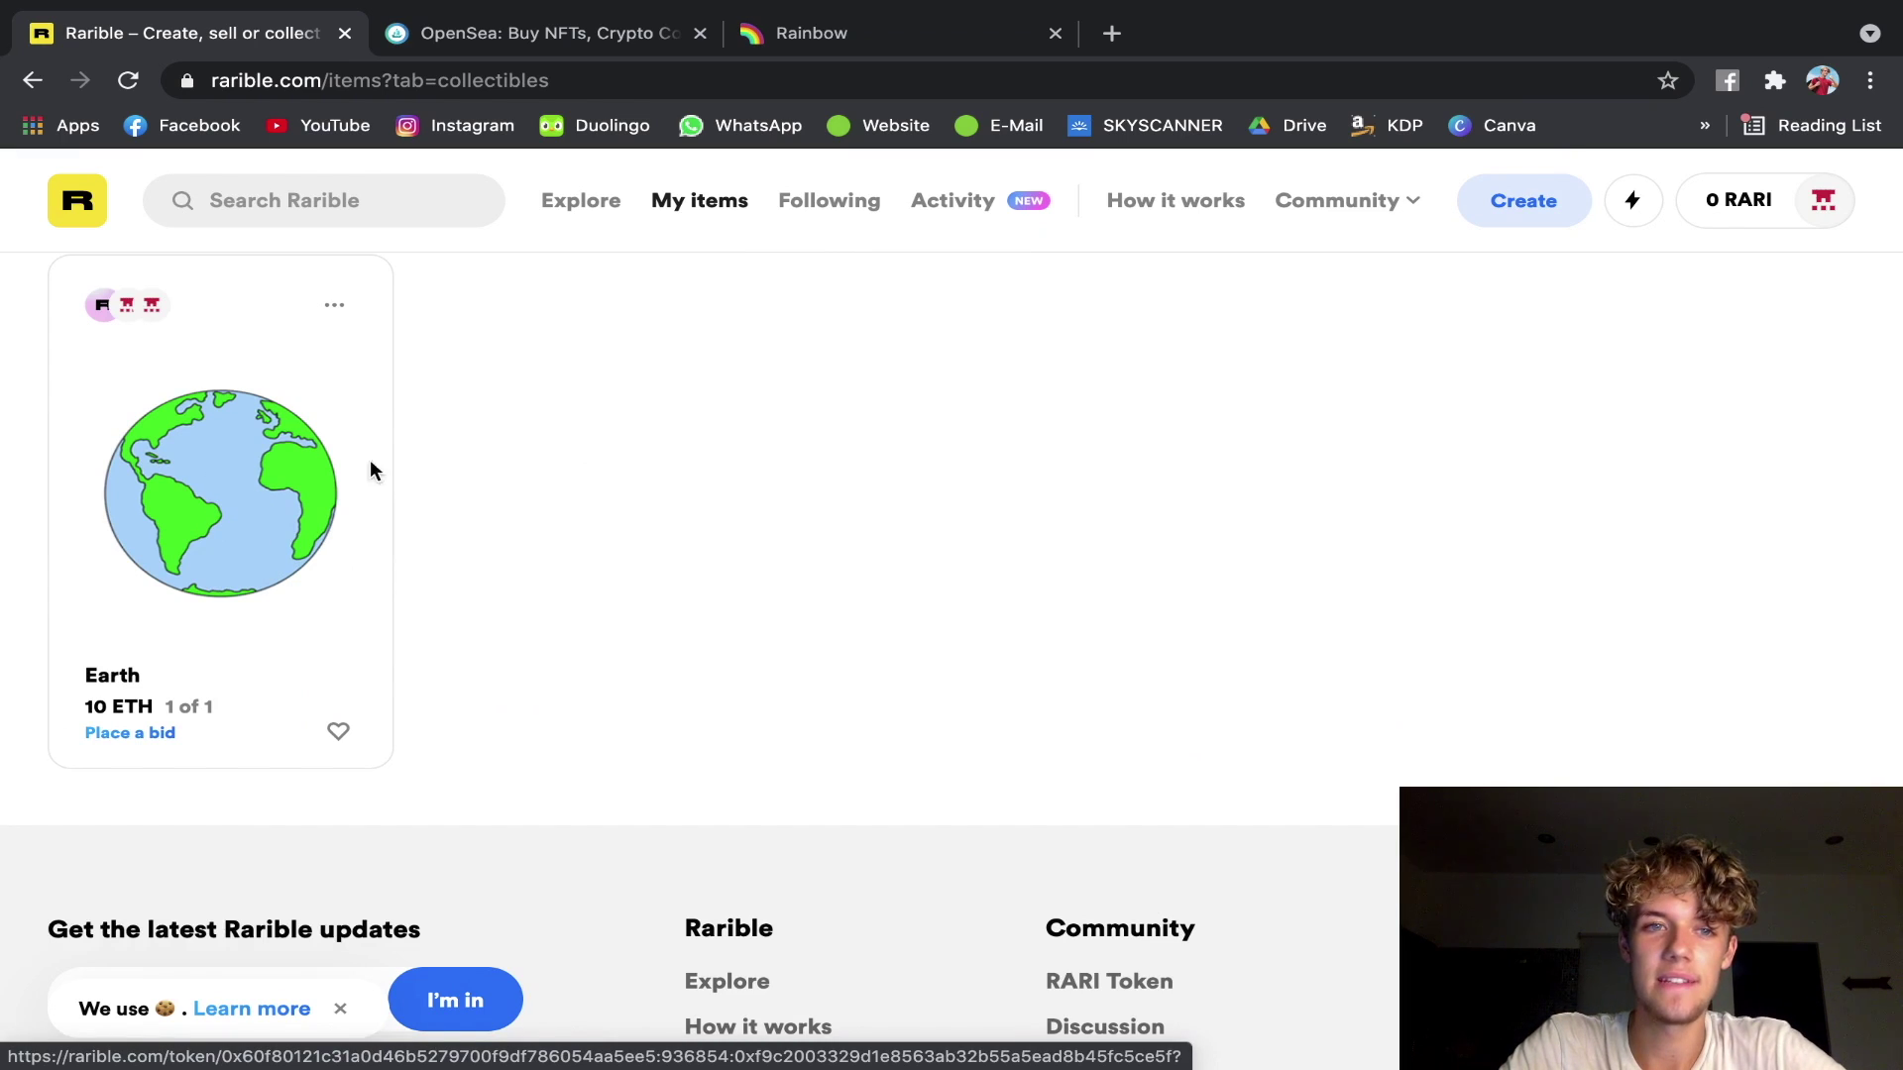
scroll(259, 535, "up", 1)
Open the Earth NFT's item page and highlight part of its description.
left_click(266, 567)
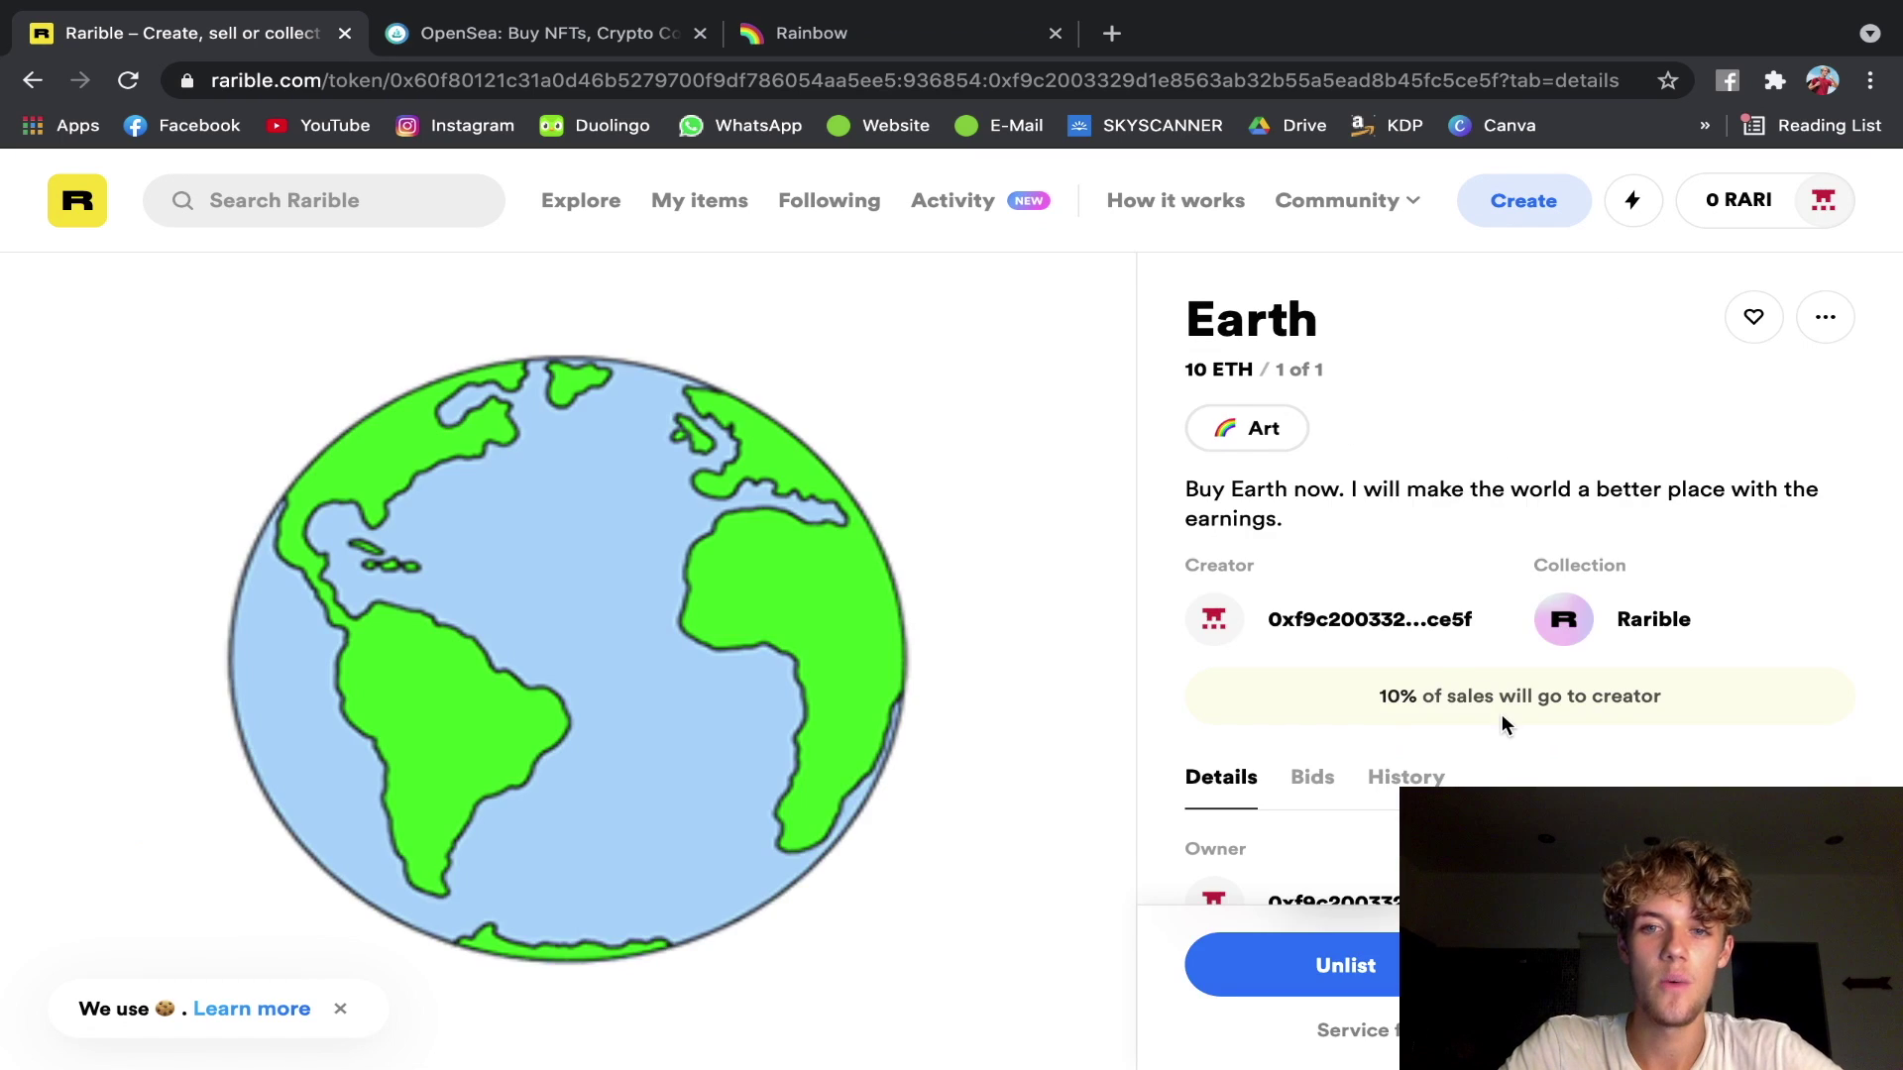
scroll(1502, 722, "down", 1)
scroll(1501, 722, "up", 1)
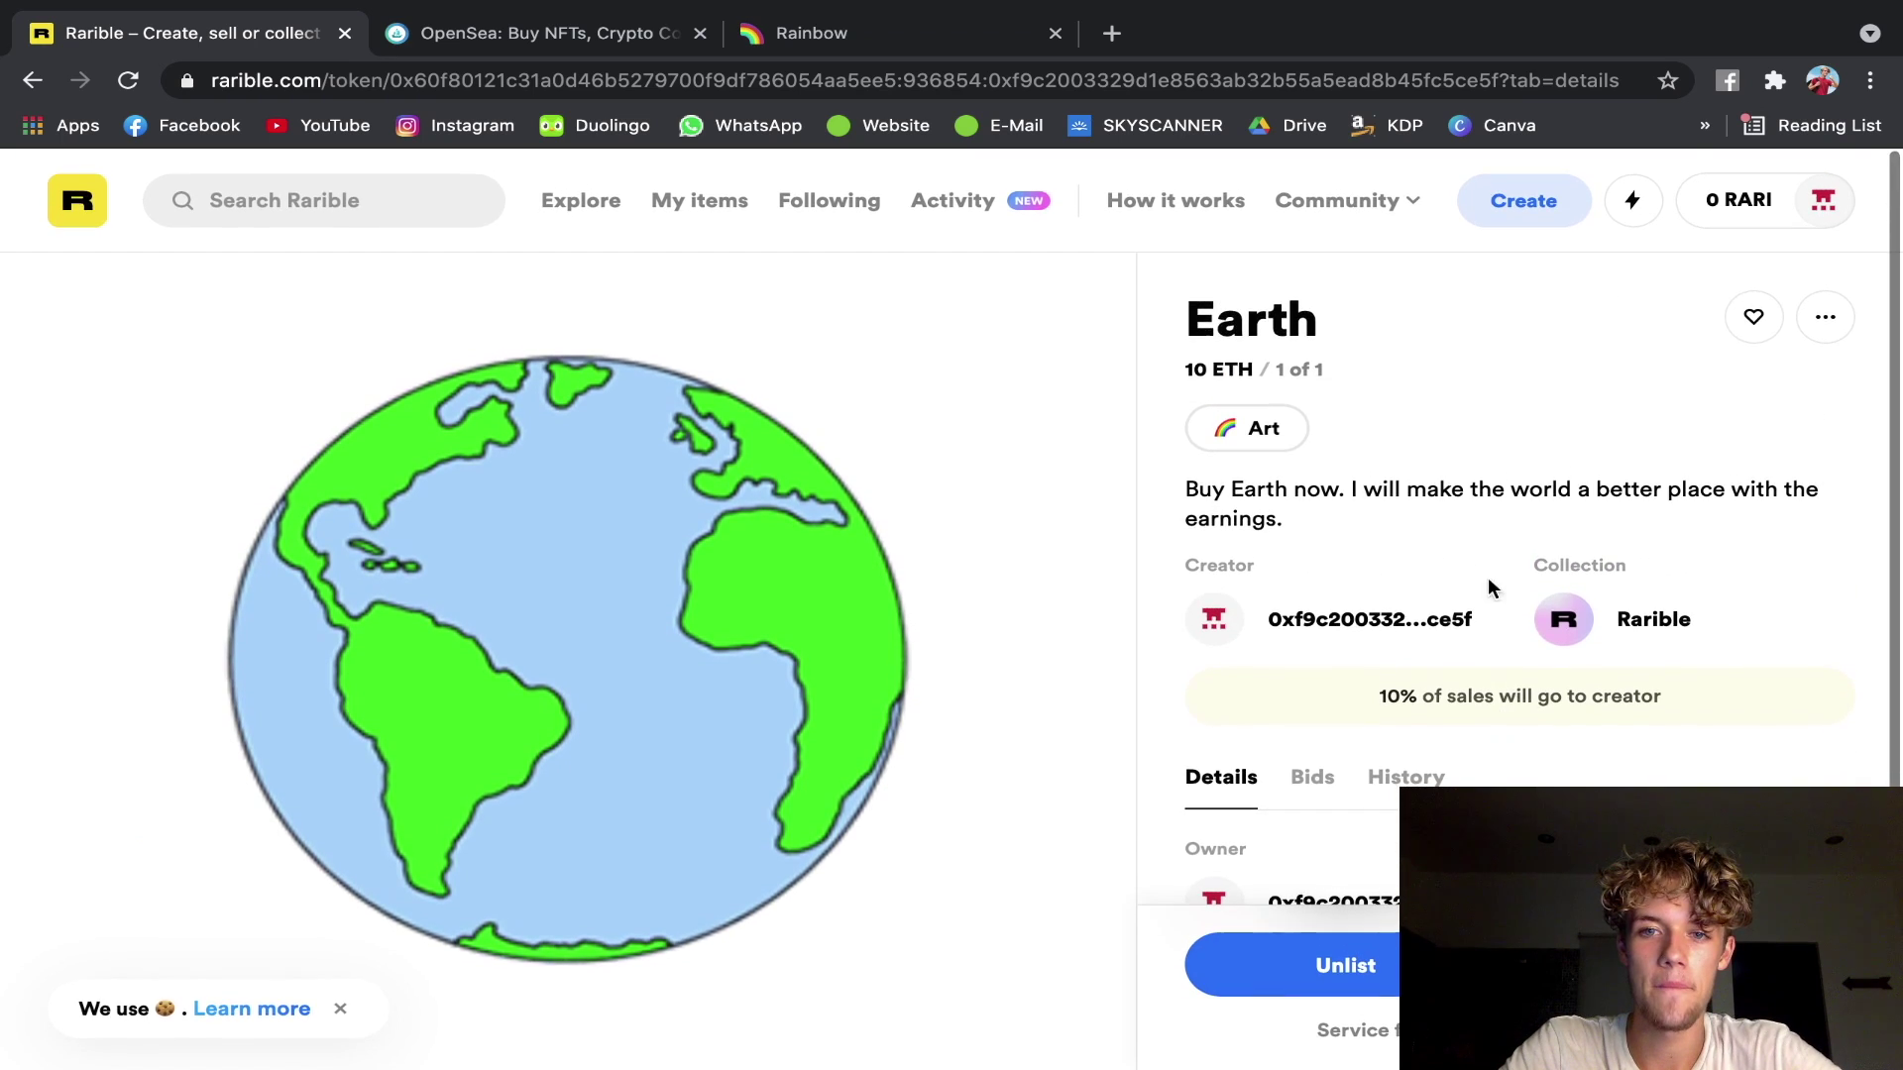
left_click_drag(1196, 487, 1488, 514)
left_click(1432, 508)
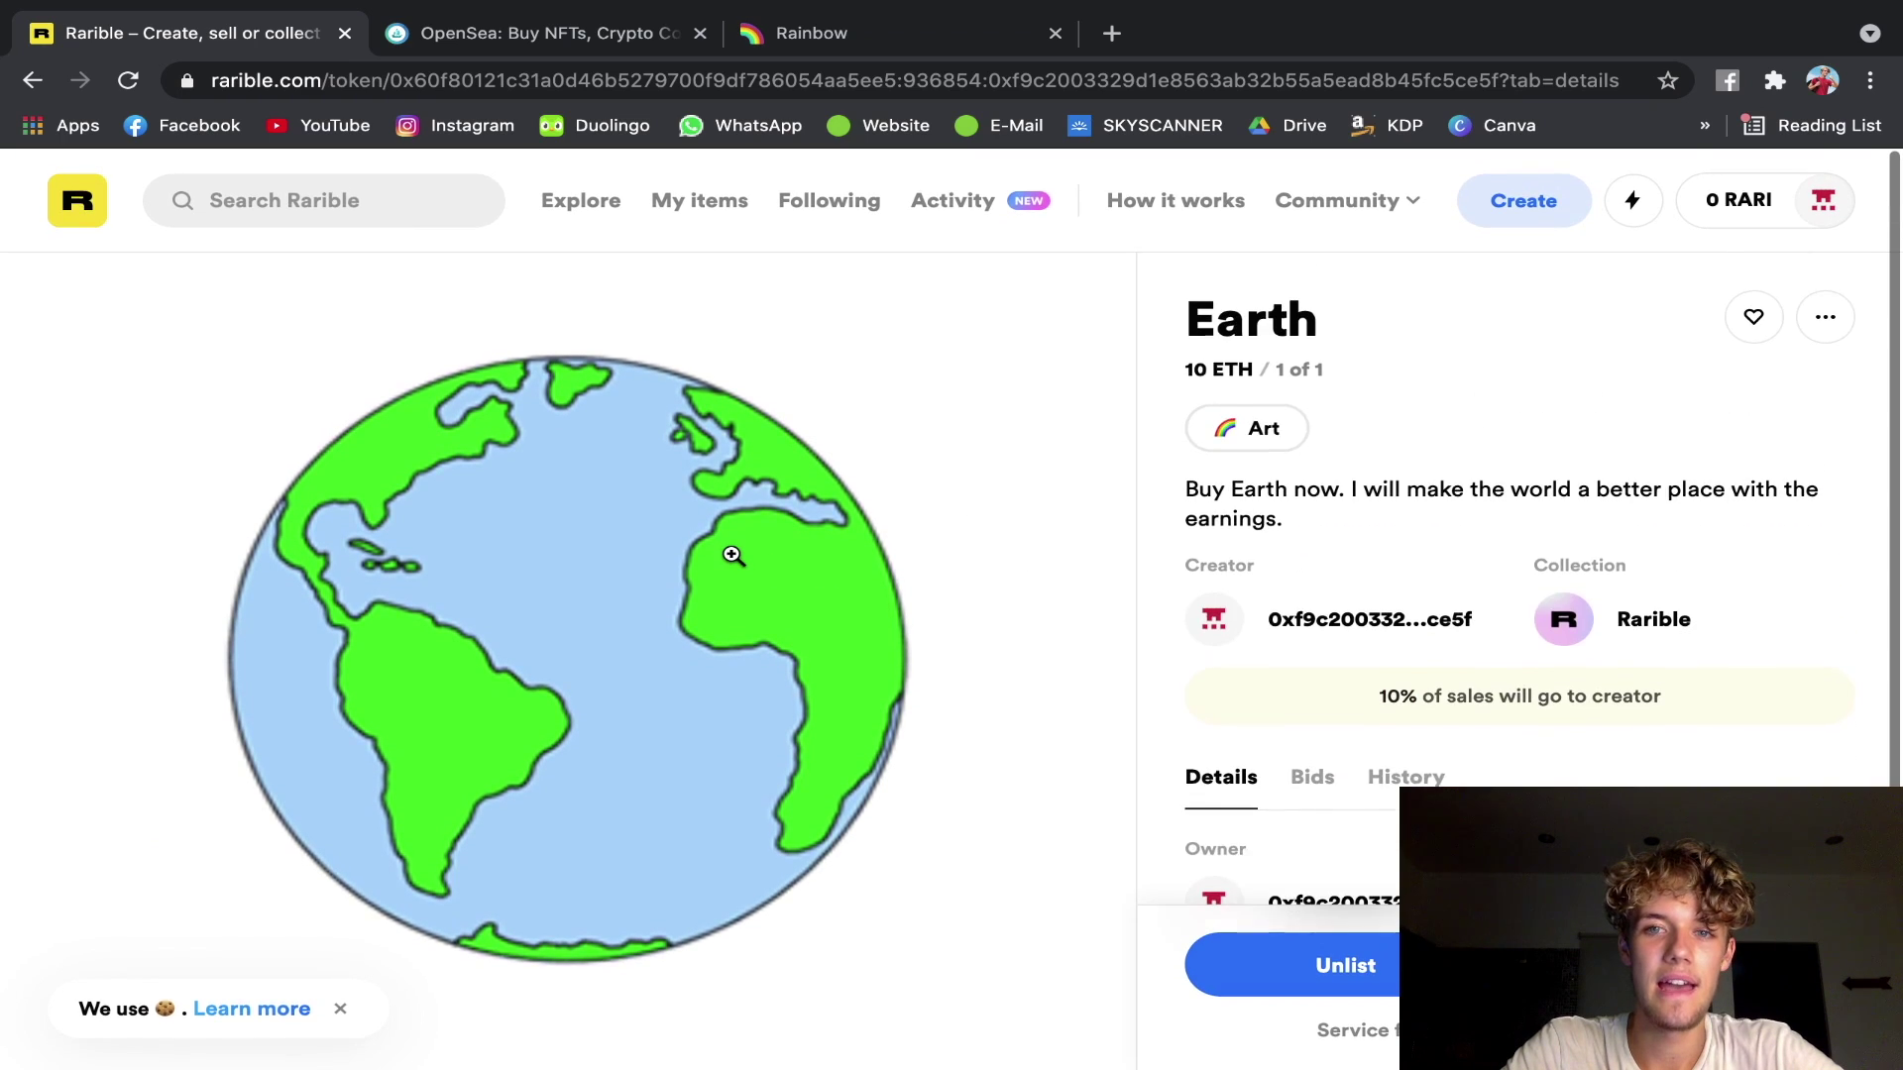
Highlight the '10 ETH, 1 of 1' price line on the Earth item page.
scroll(1243, 585, "down", 1)
scroll(1243, 584, "up", 1)
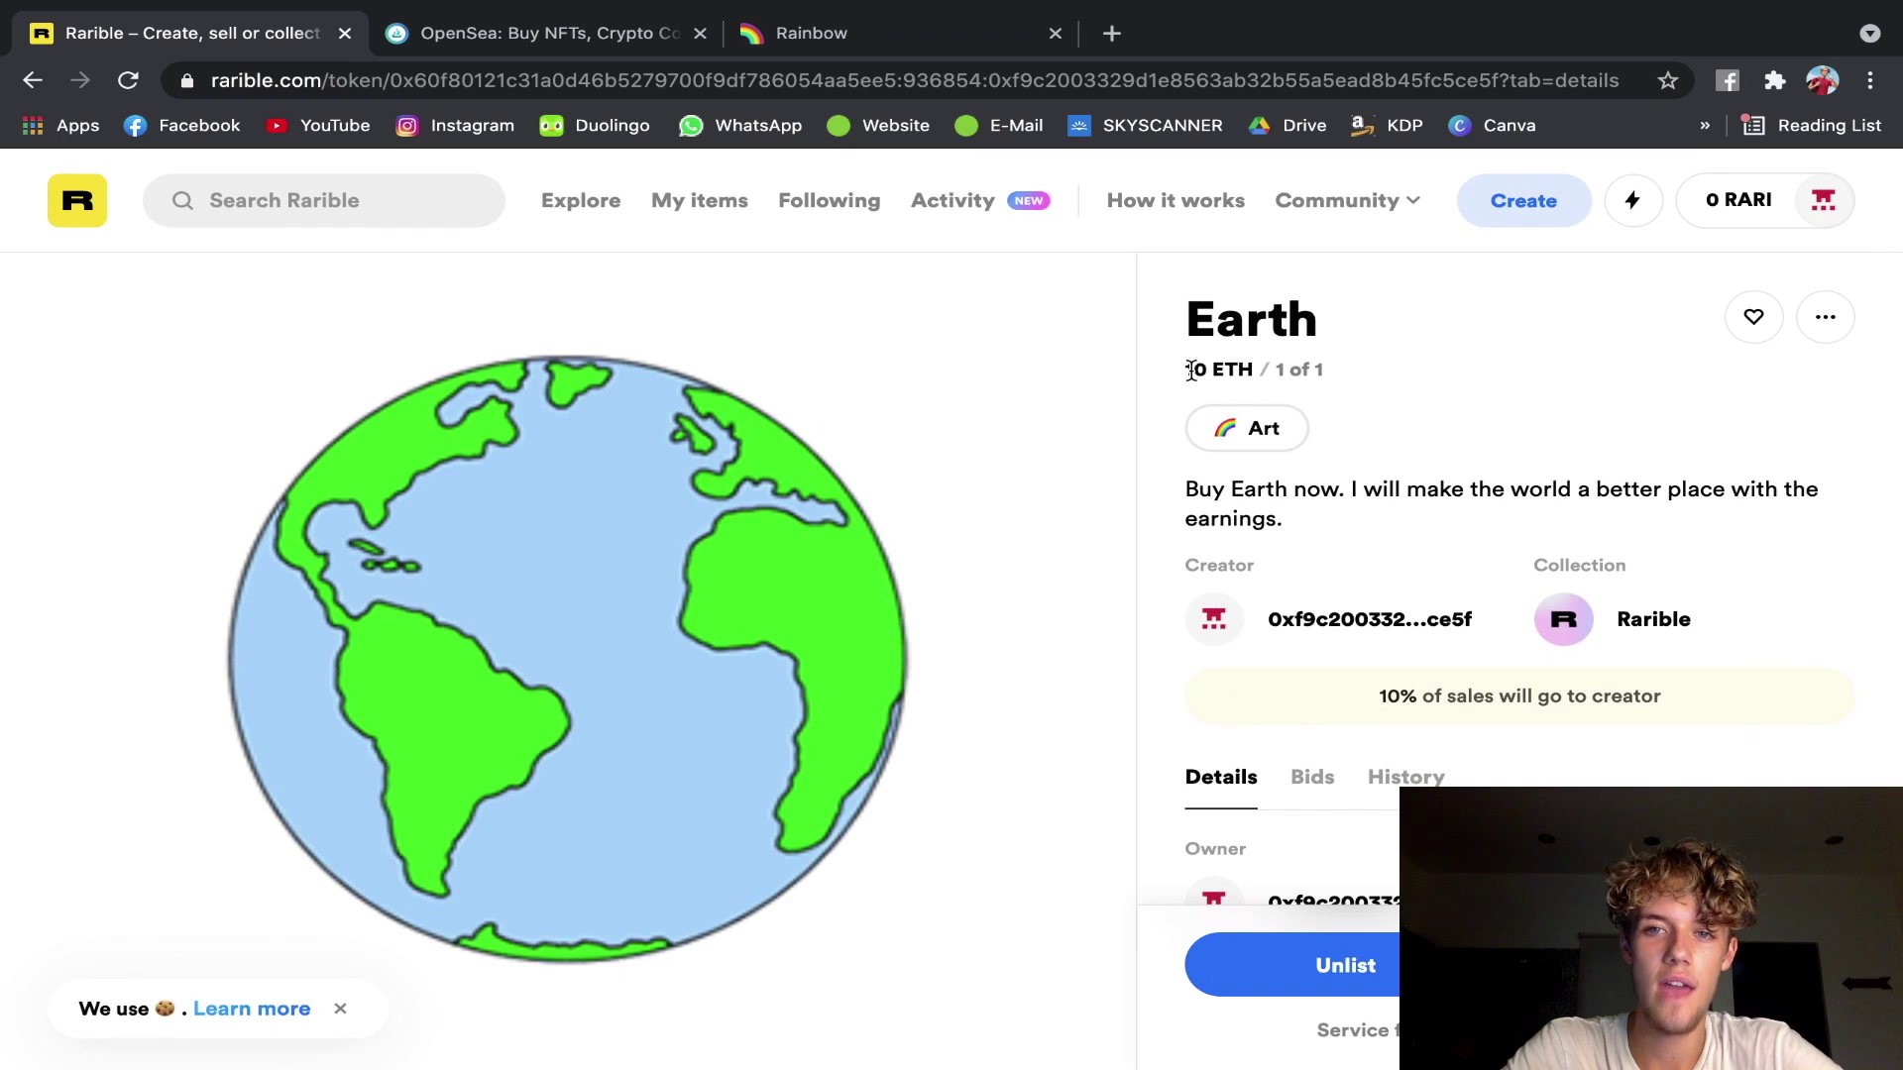
left_click_drag(1189, 371, 1326, 368)
left_click(1251, 369)
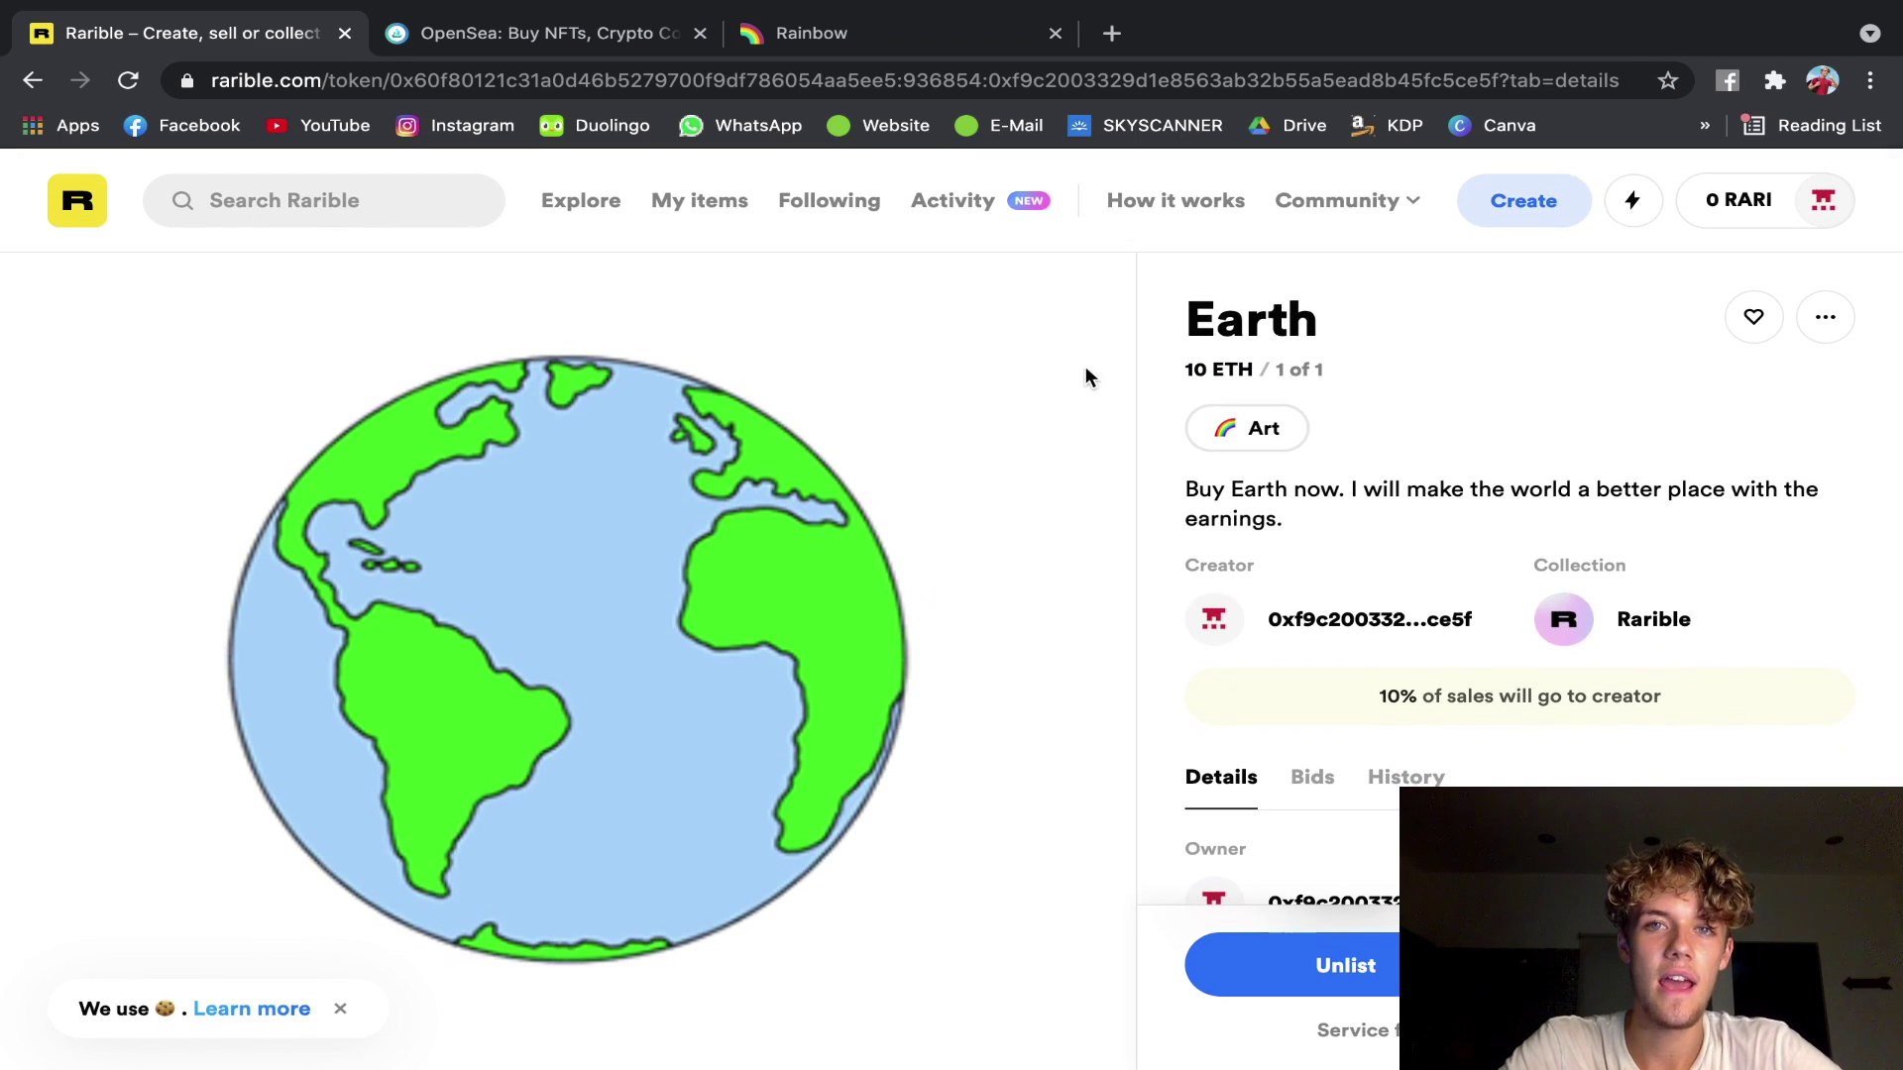
left_click_drag(1185, 375, 1341, 395)
left_click(1401, 586)
Highlight the Earth title in the item details.
scroll(1399, 575, "down", 1)
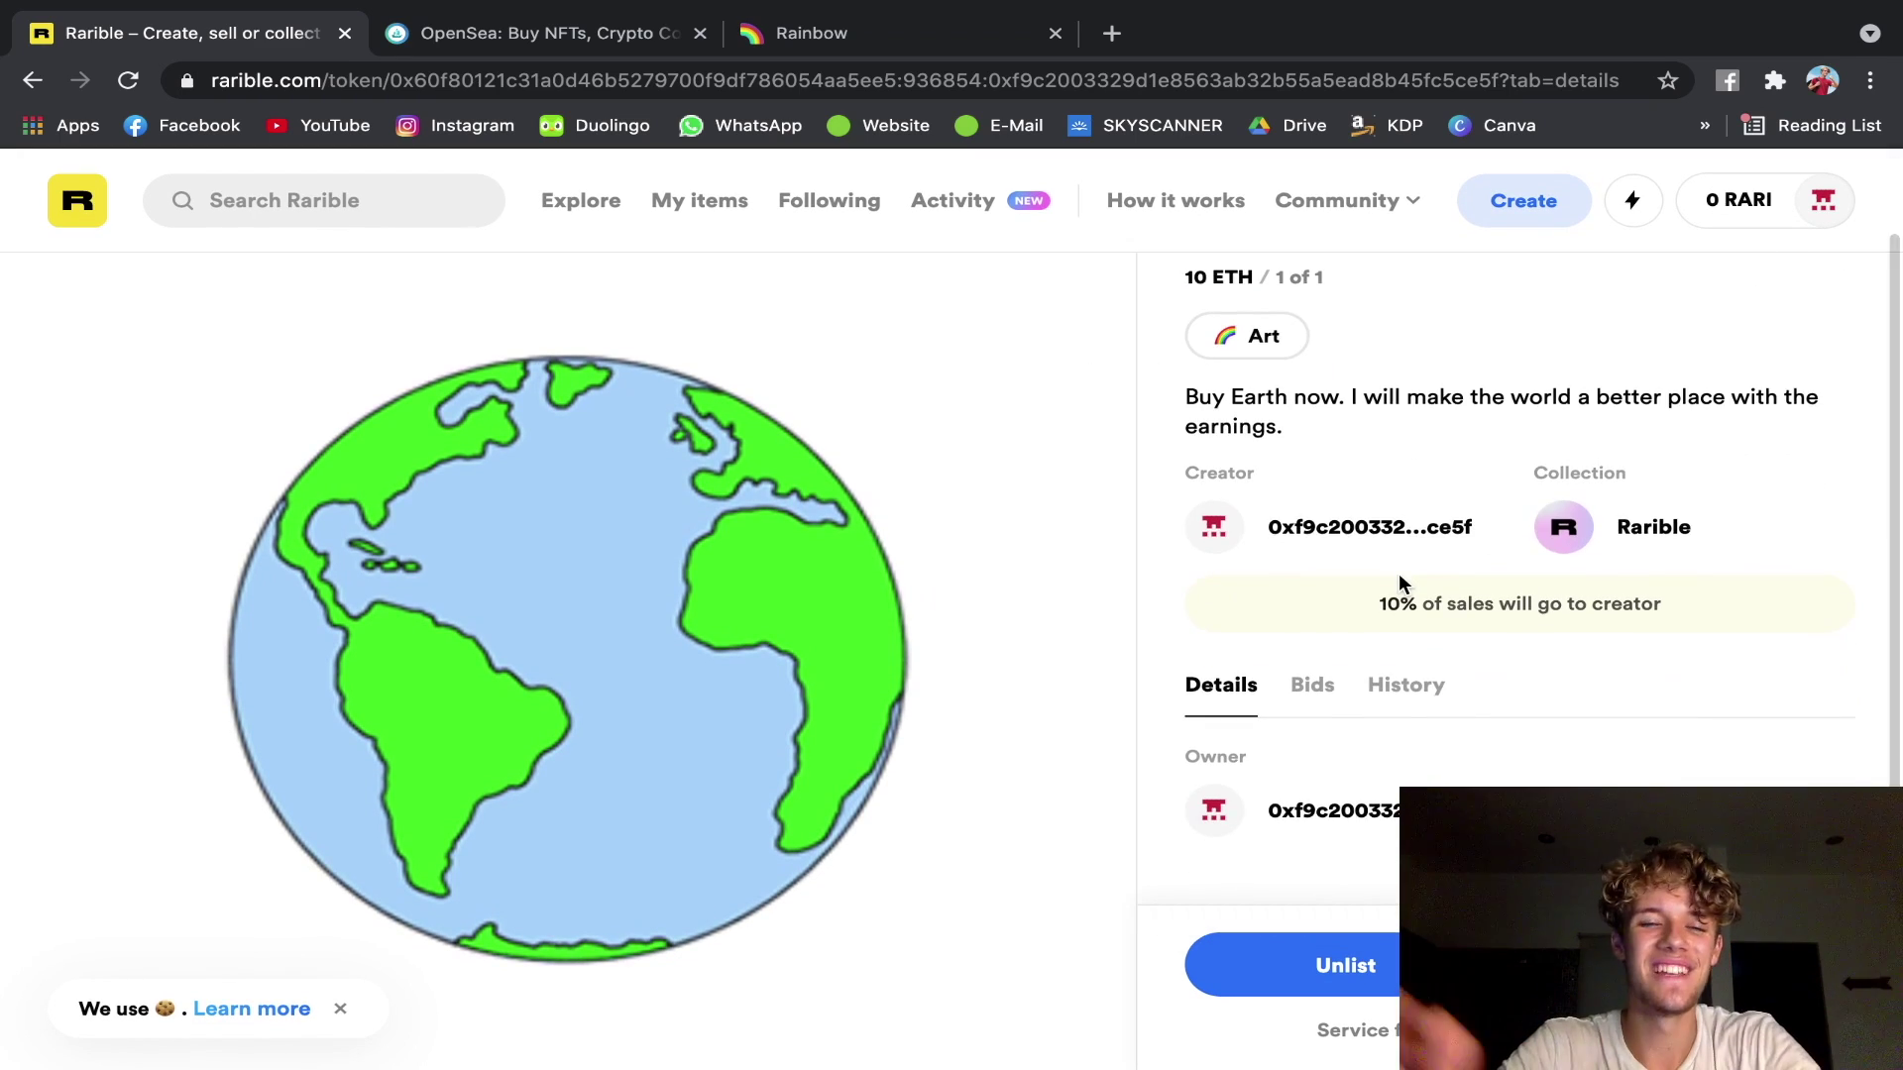
scroll(1433, 704, "down", 1)
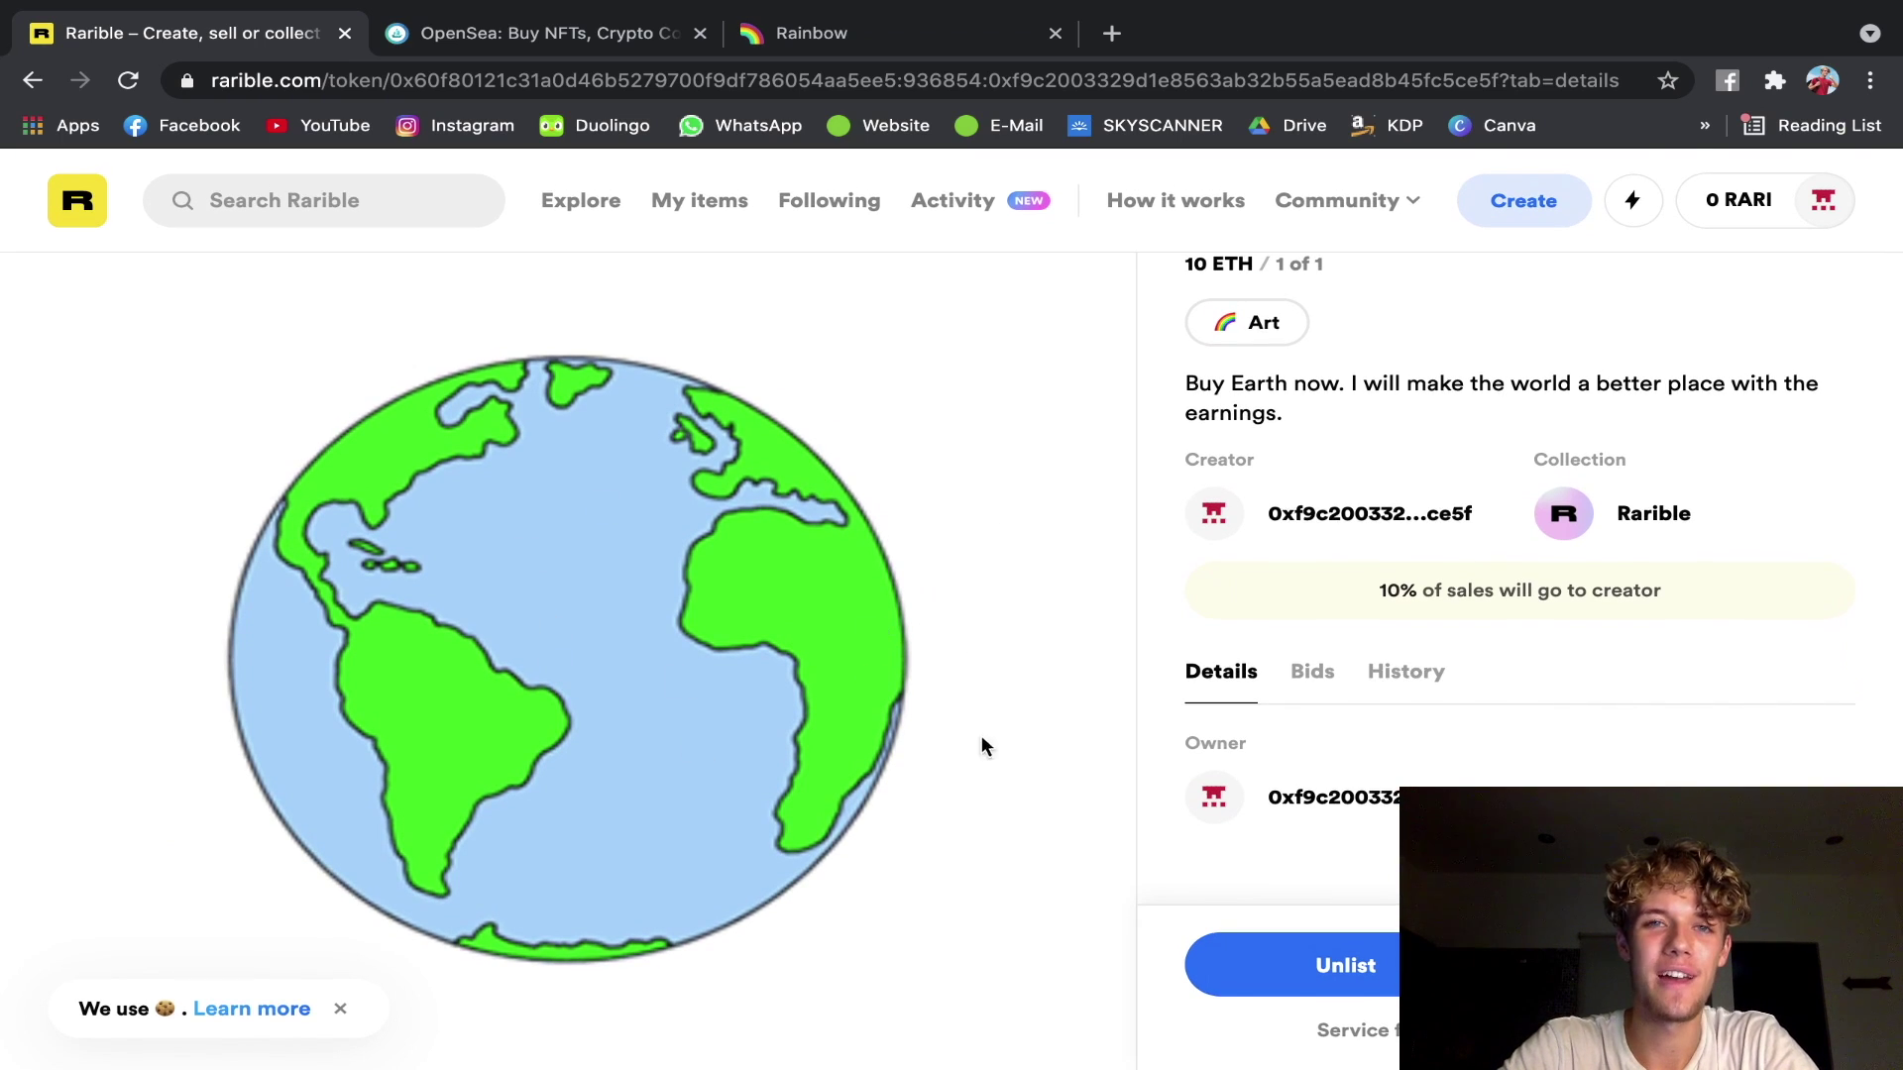
scroll(1428, 510, "up", 1)
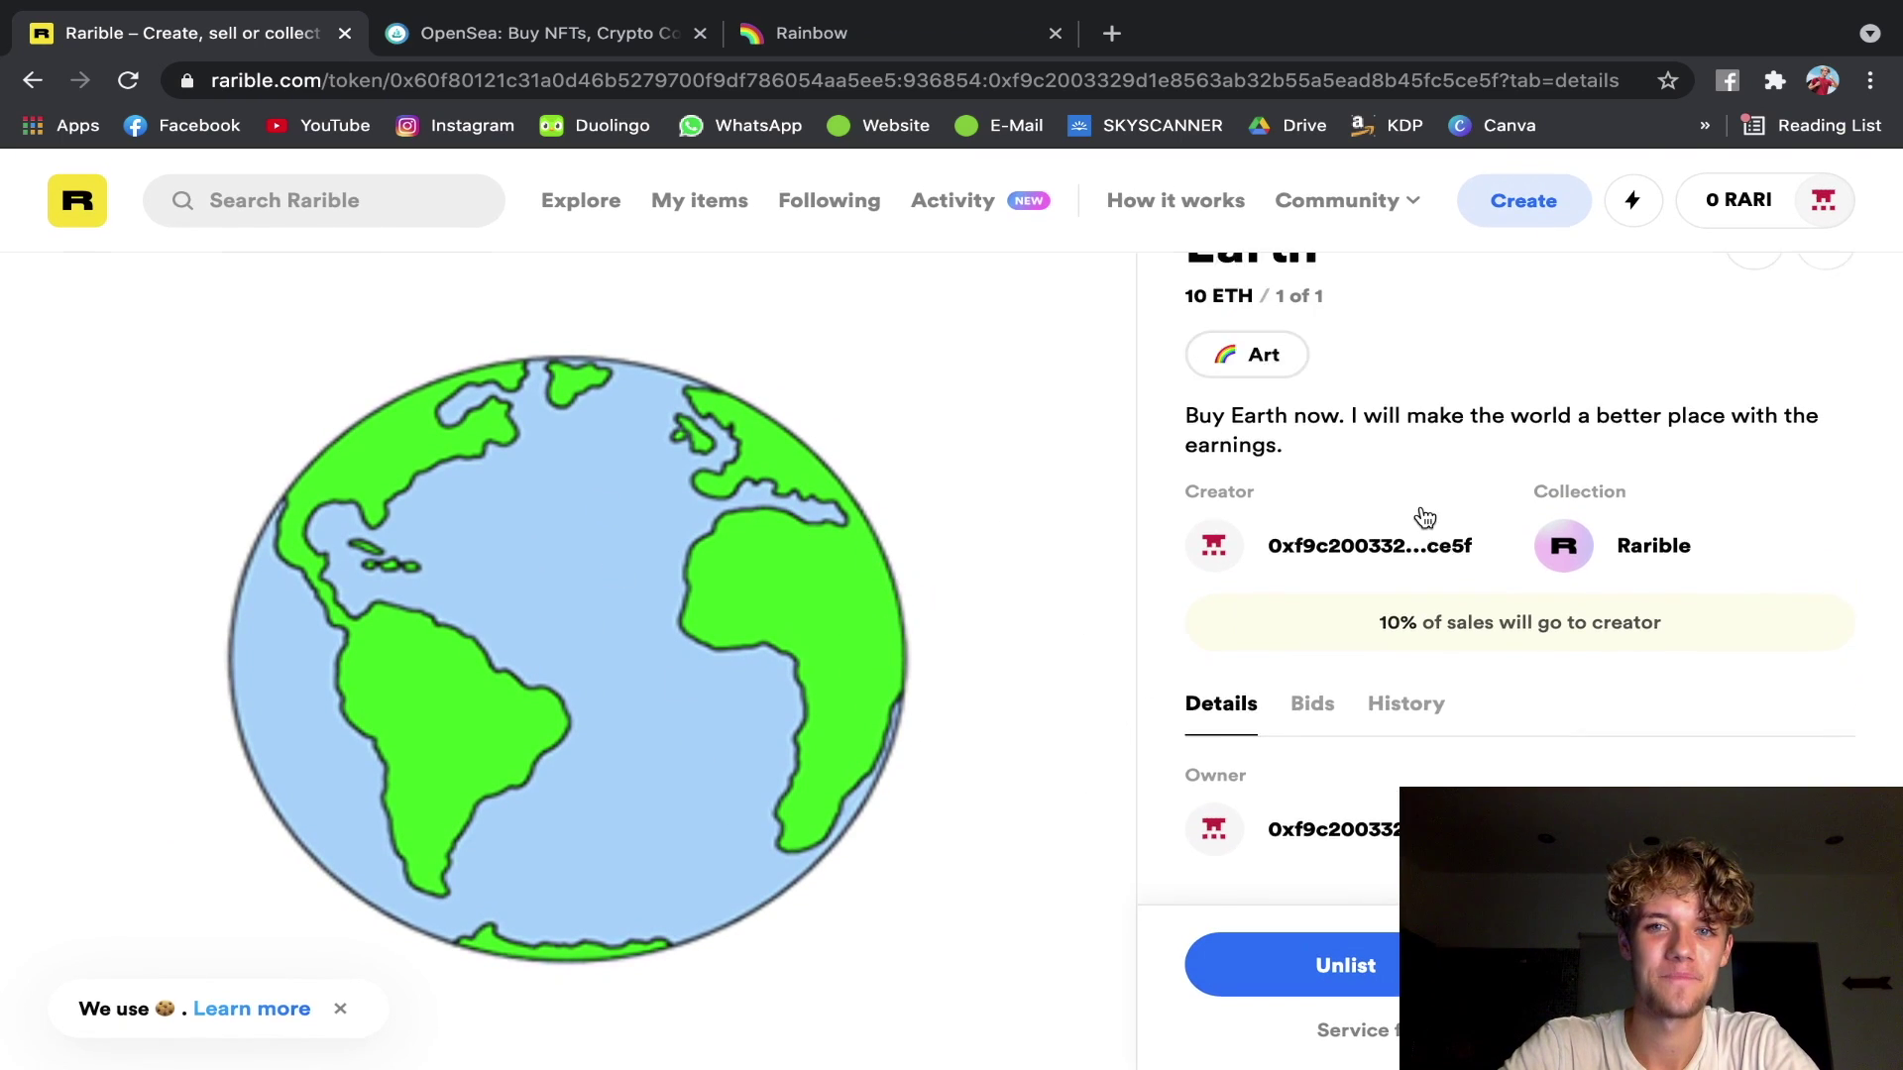
left_click_drag(1215, 317, 1330, 323)
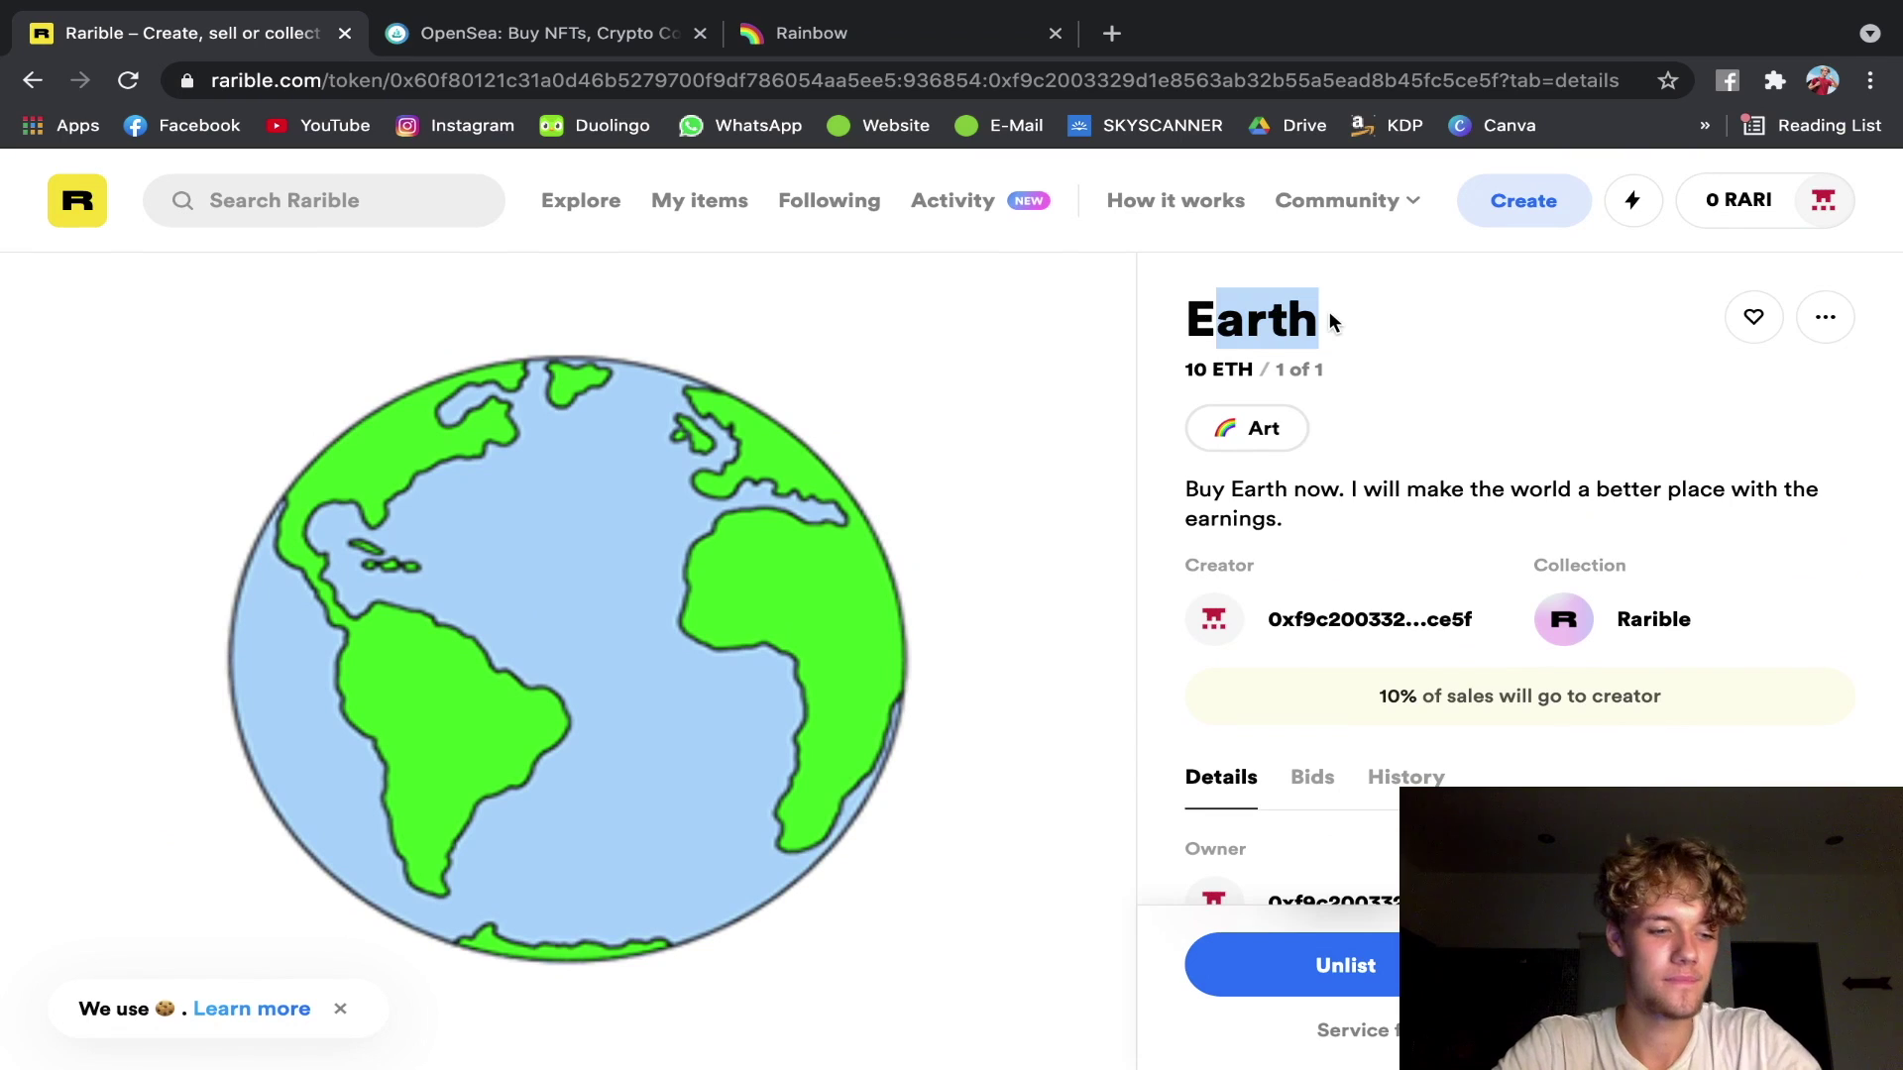
left_click(1329, 315)
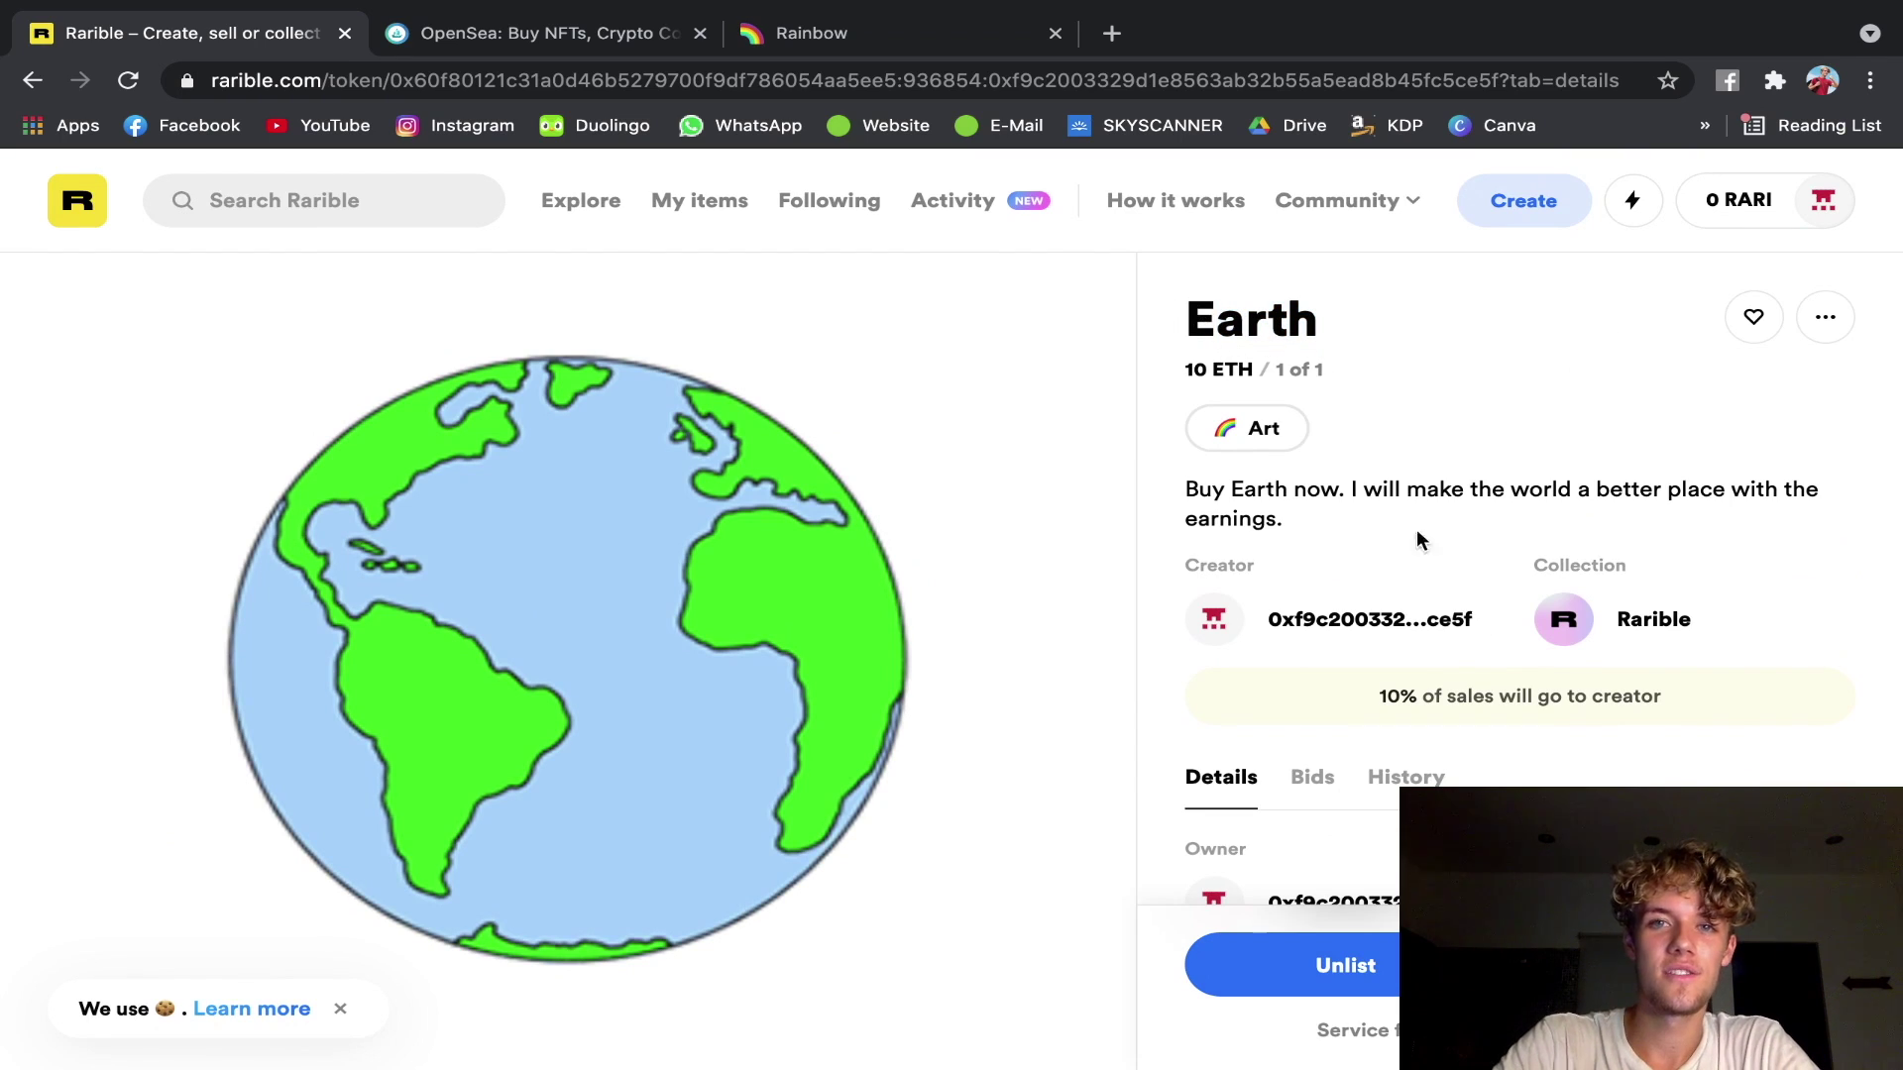
Highlight the 10 ETH price again, then the whole Earth description.
scroll(1342, 532, "down", 1)
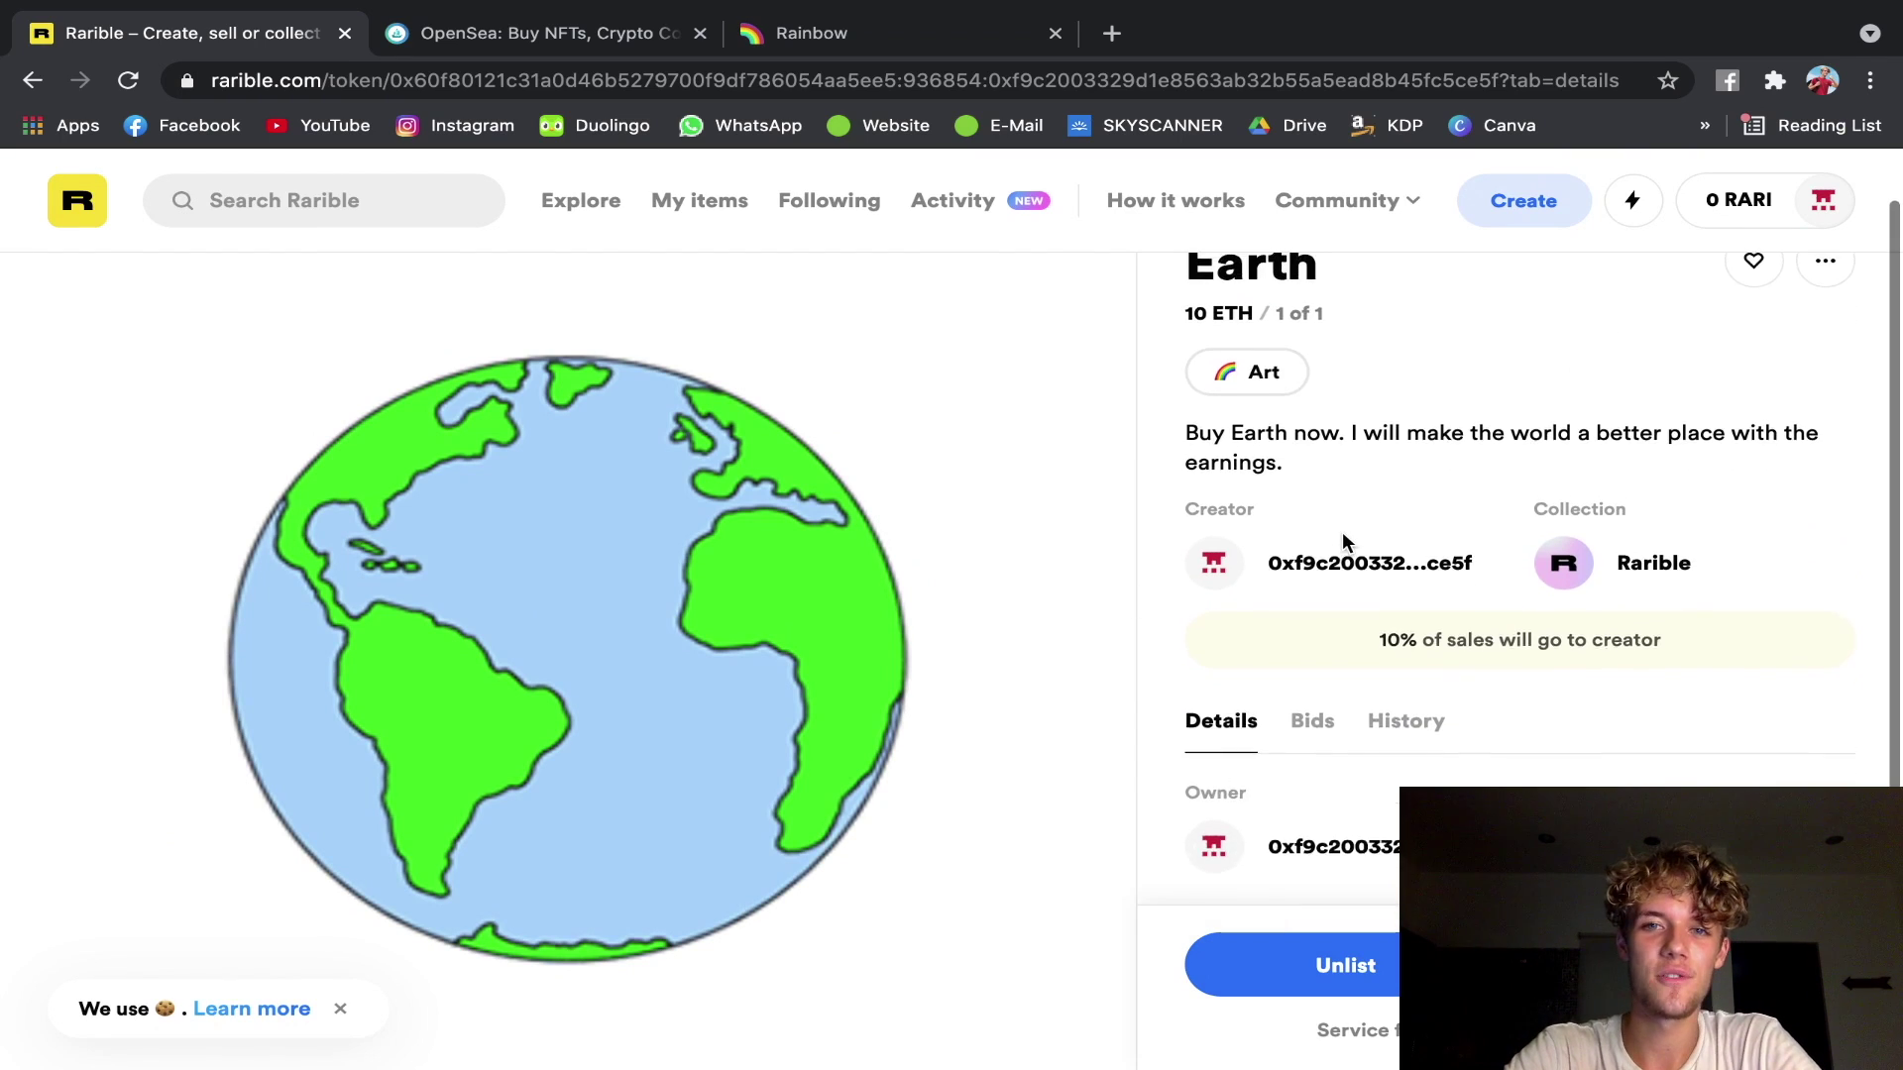
scroll(1310, 370, "up", 1)
left_click_drag(1187, 370, 1292, 370)
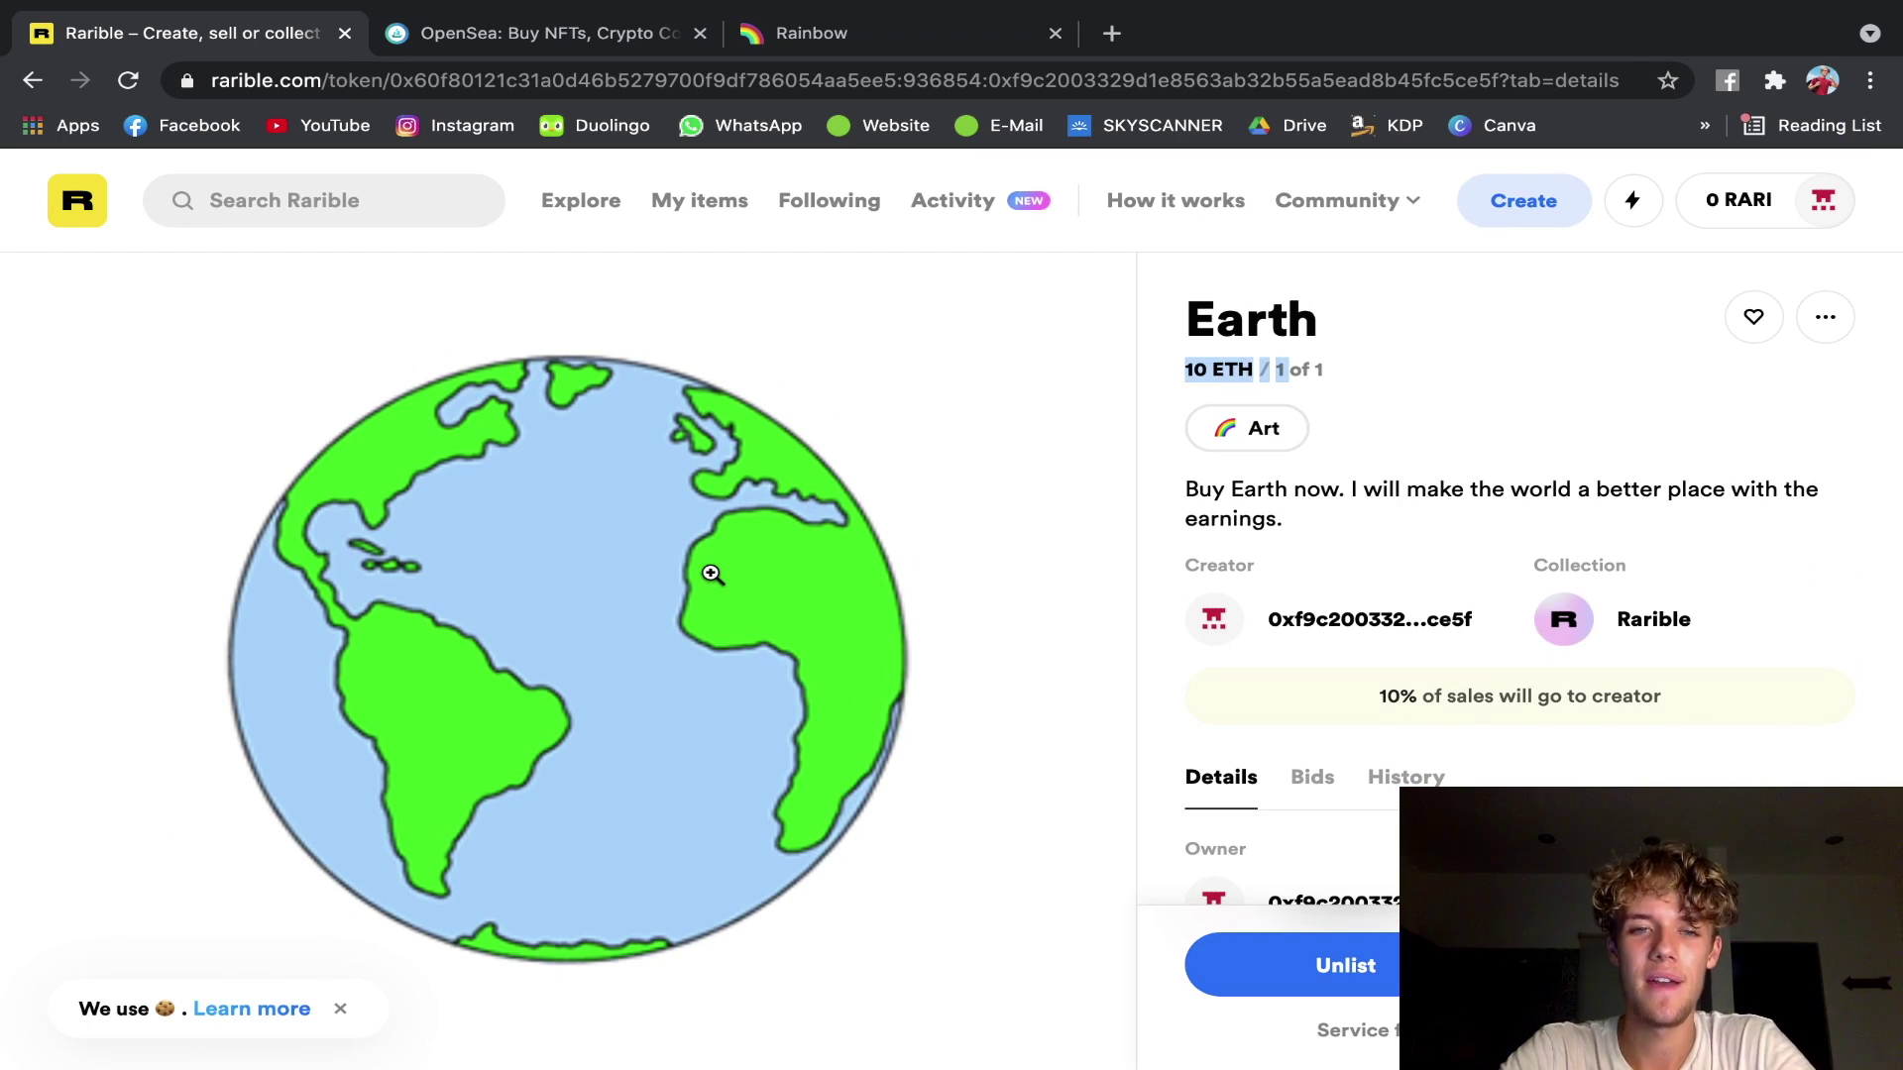
left_click(1517, 426)
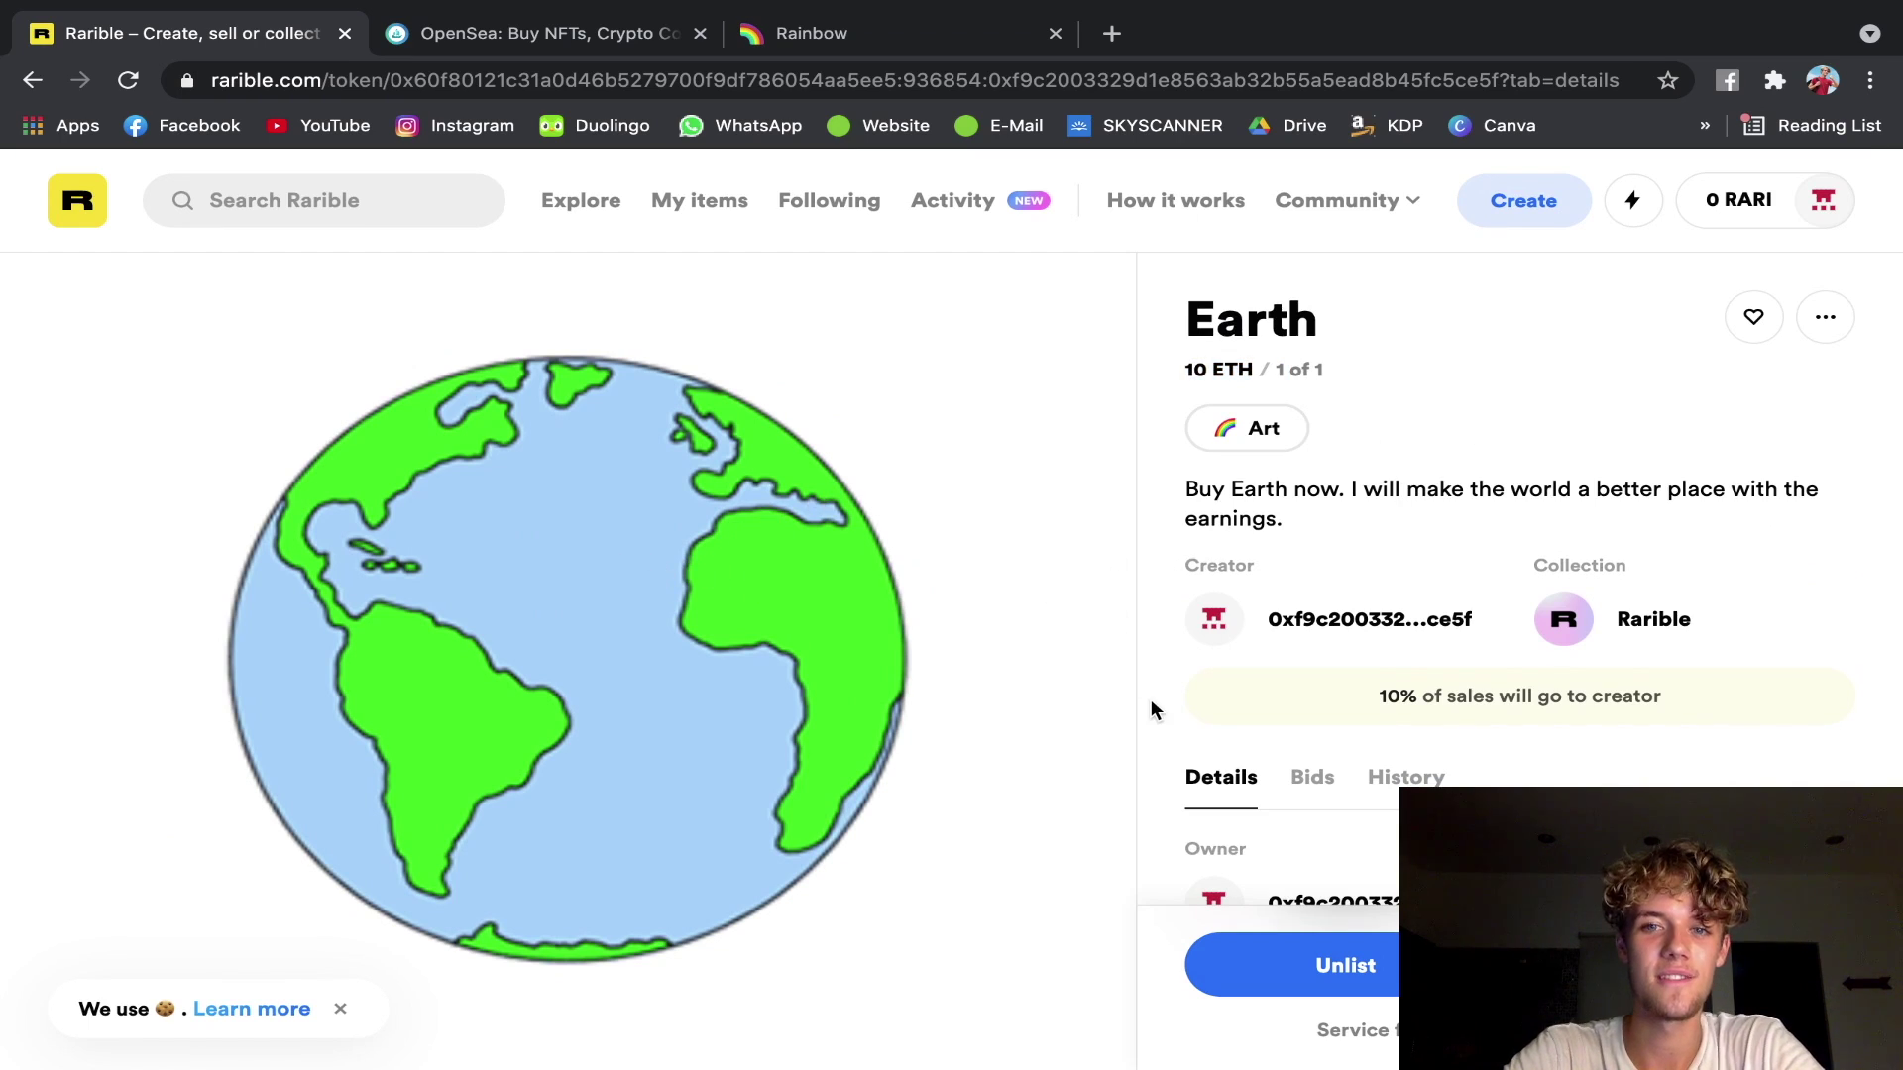
scroll(1151, 699, "down", 1)
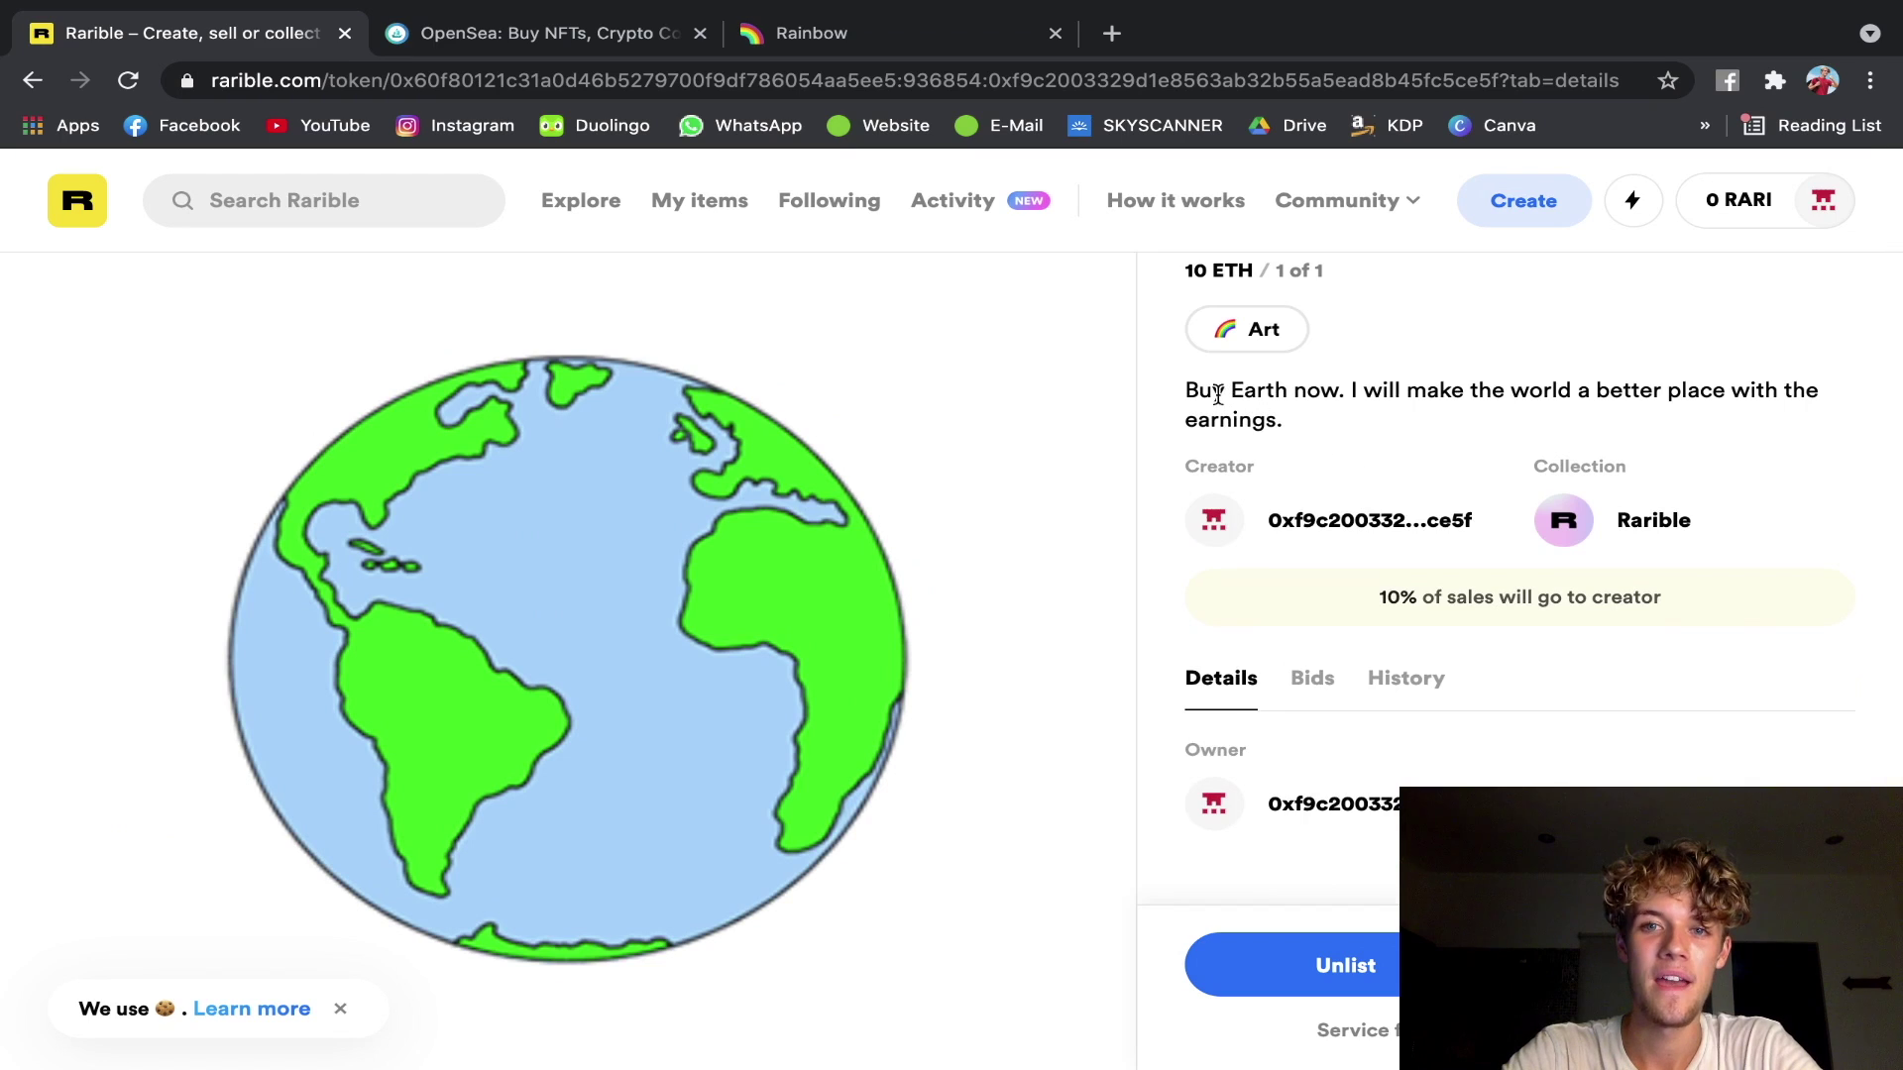
left_click_drag(1185, 390, 1384, 424)
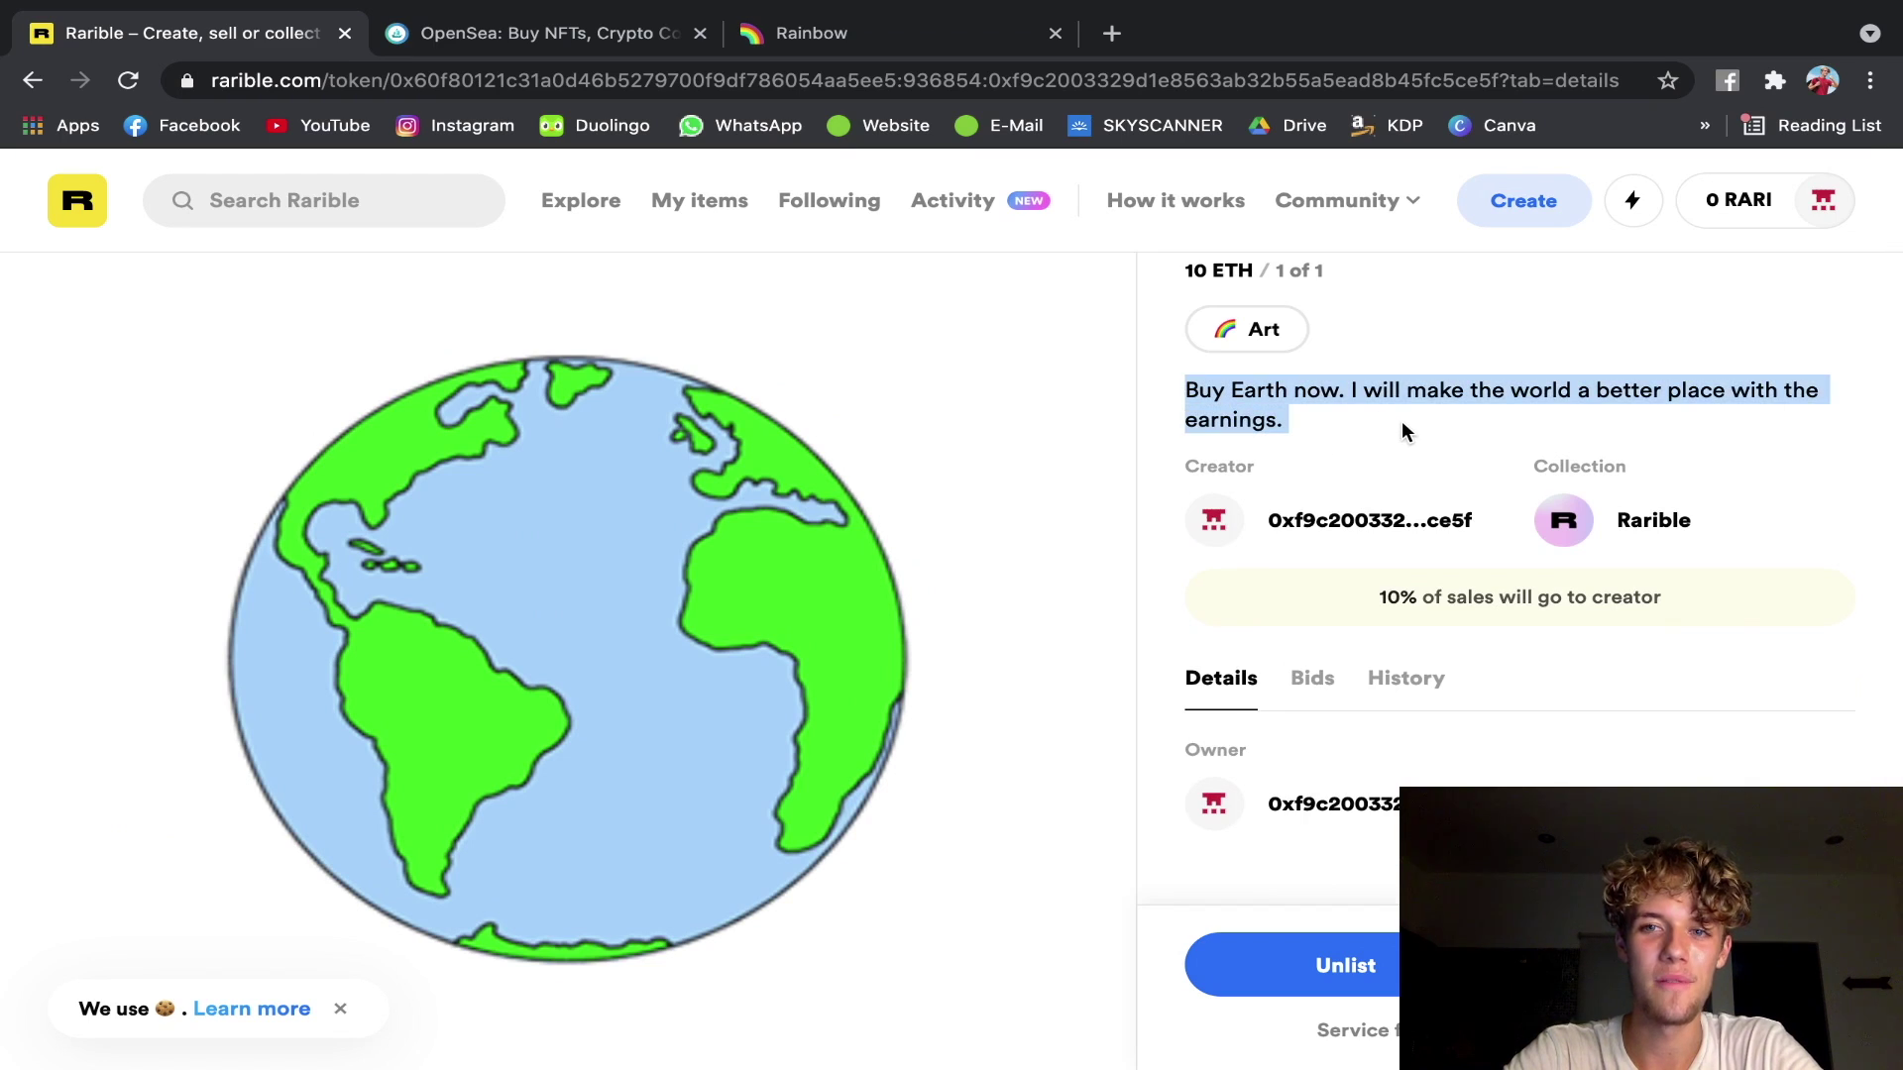
left_click(1402, 421)
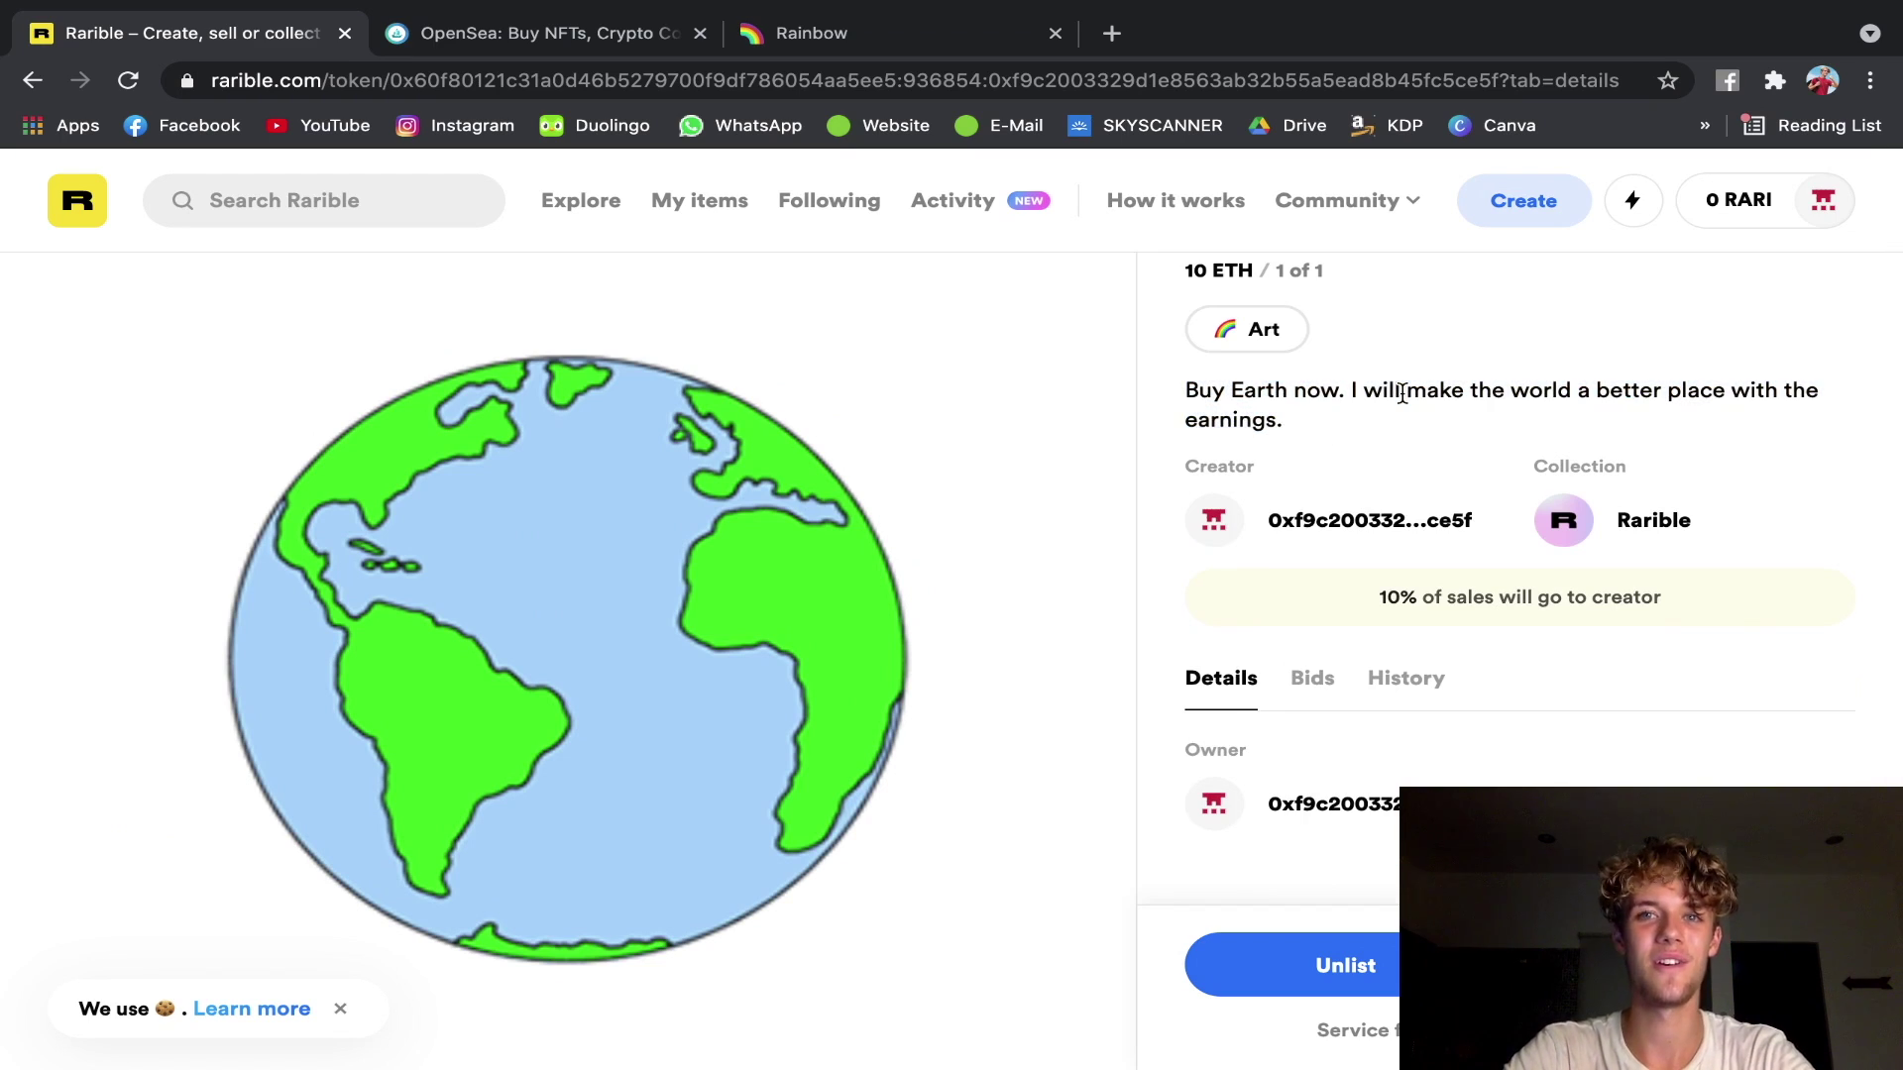
scroll(1401, 396, "up", 1)
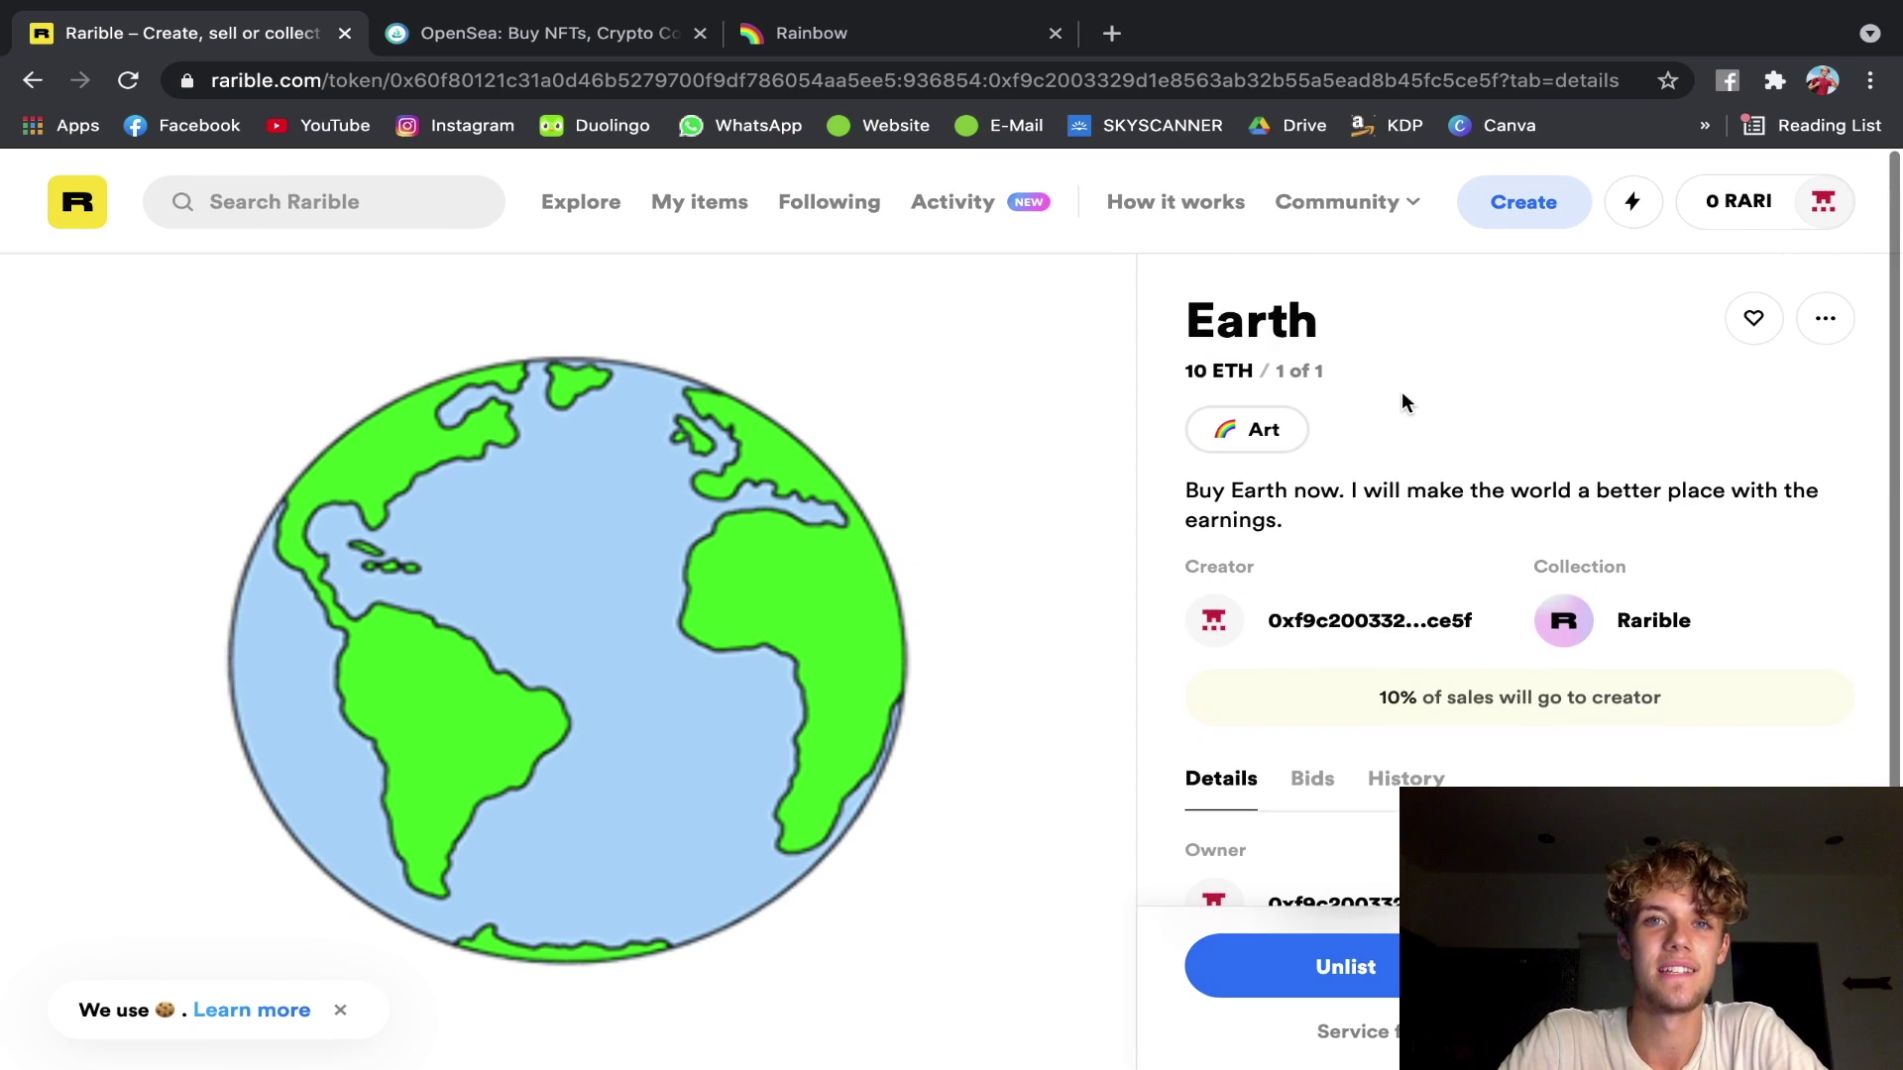
scroll(1401, 401, "down", 1)
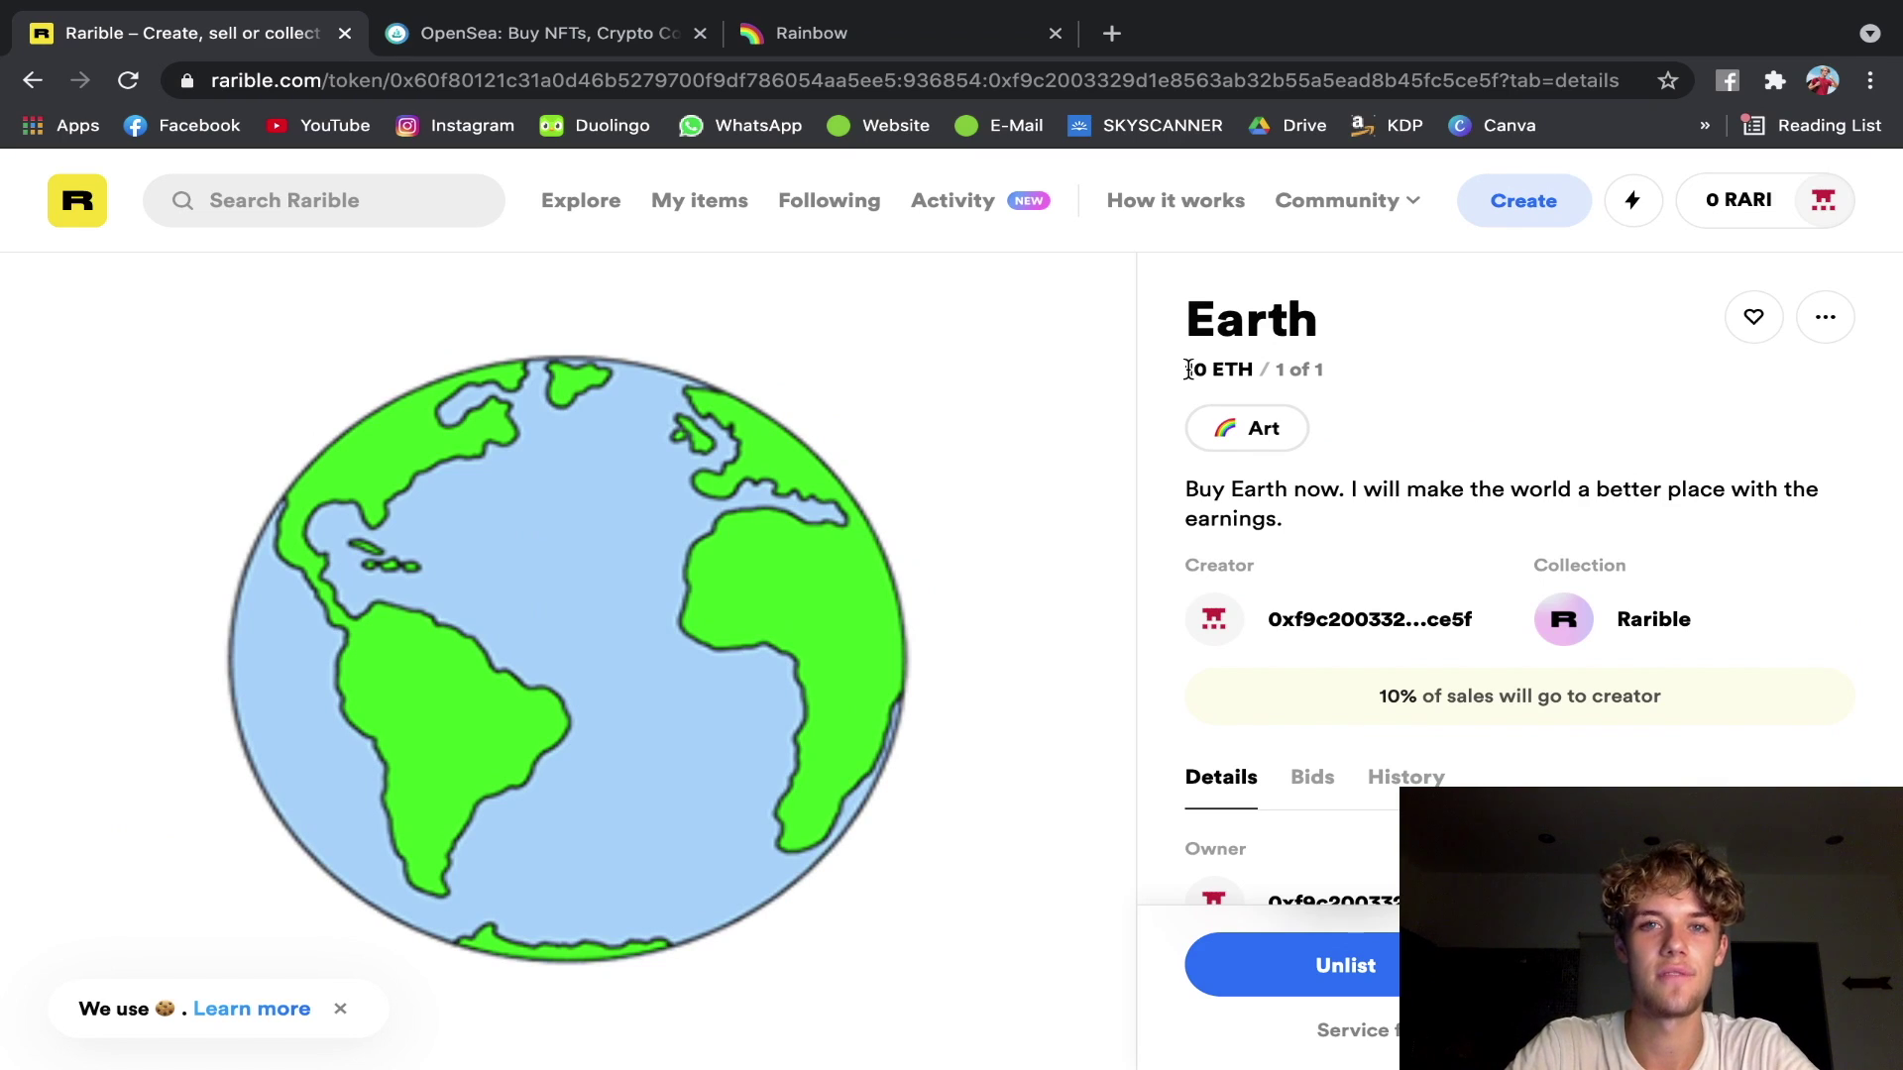
scroll(1359, 480, "down", 2)
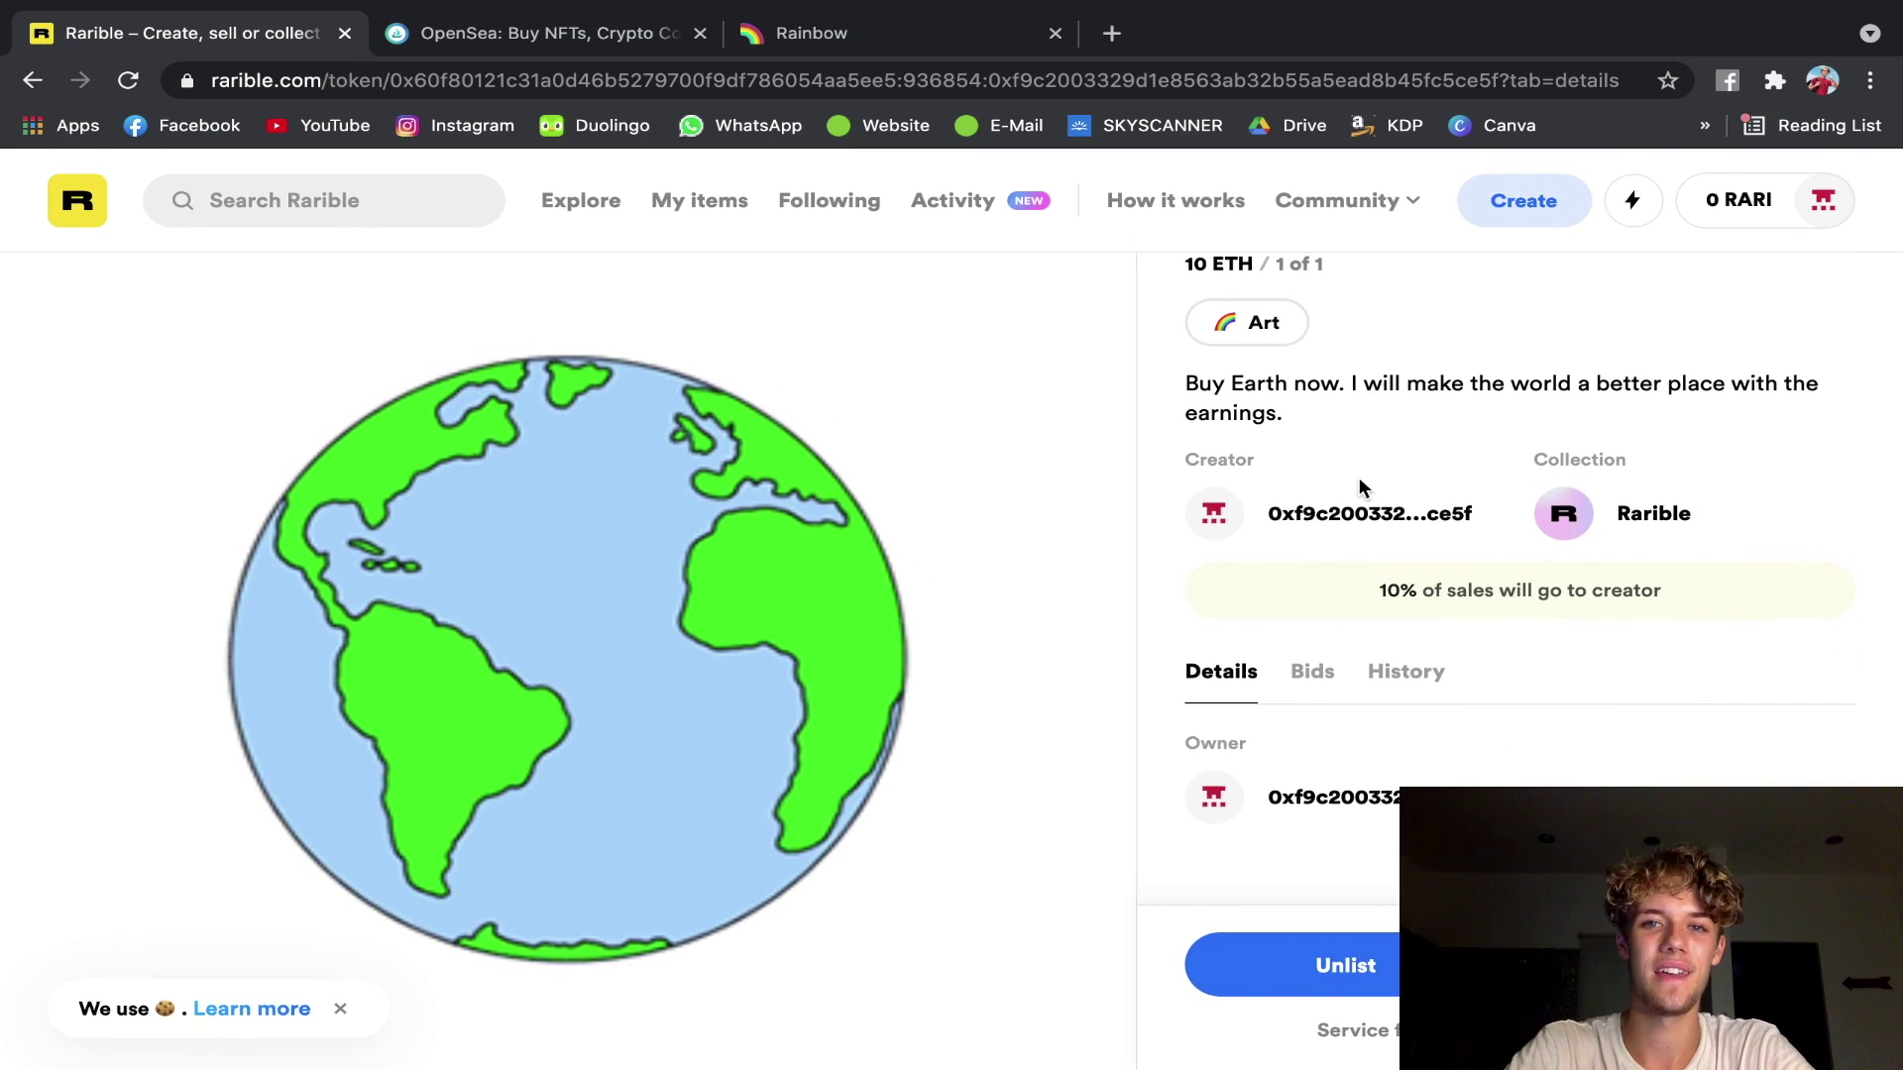
scroll(1359, 478, "up", 2)
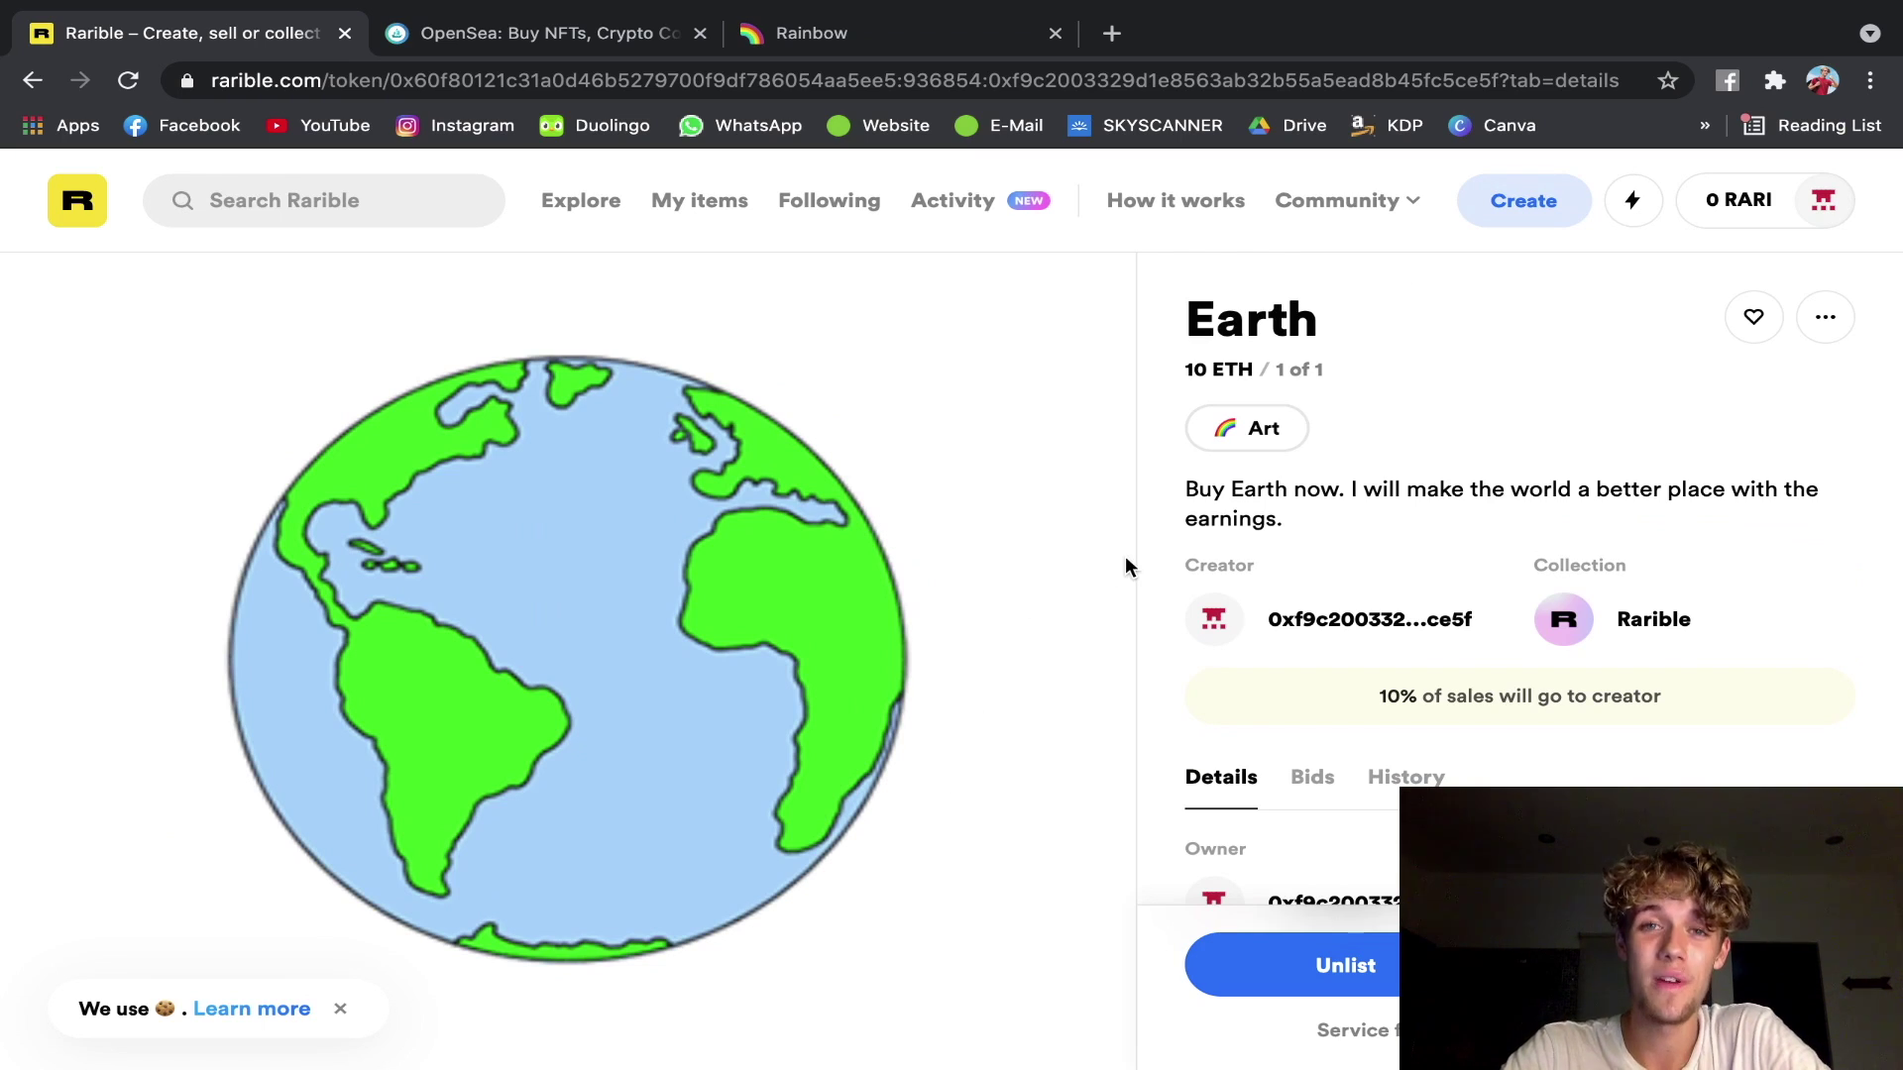
scroll(1338, 575, "down", 1)
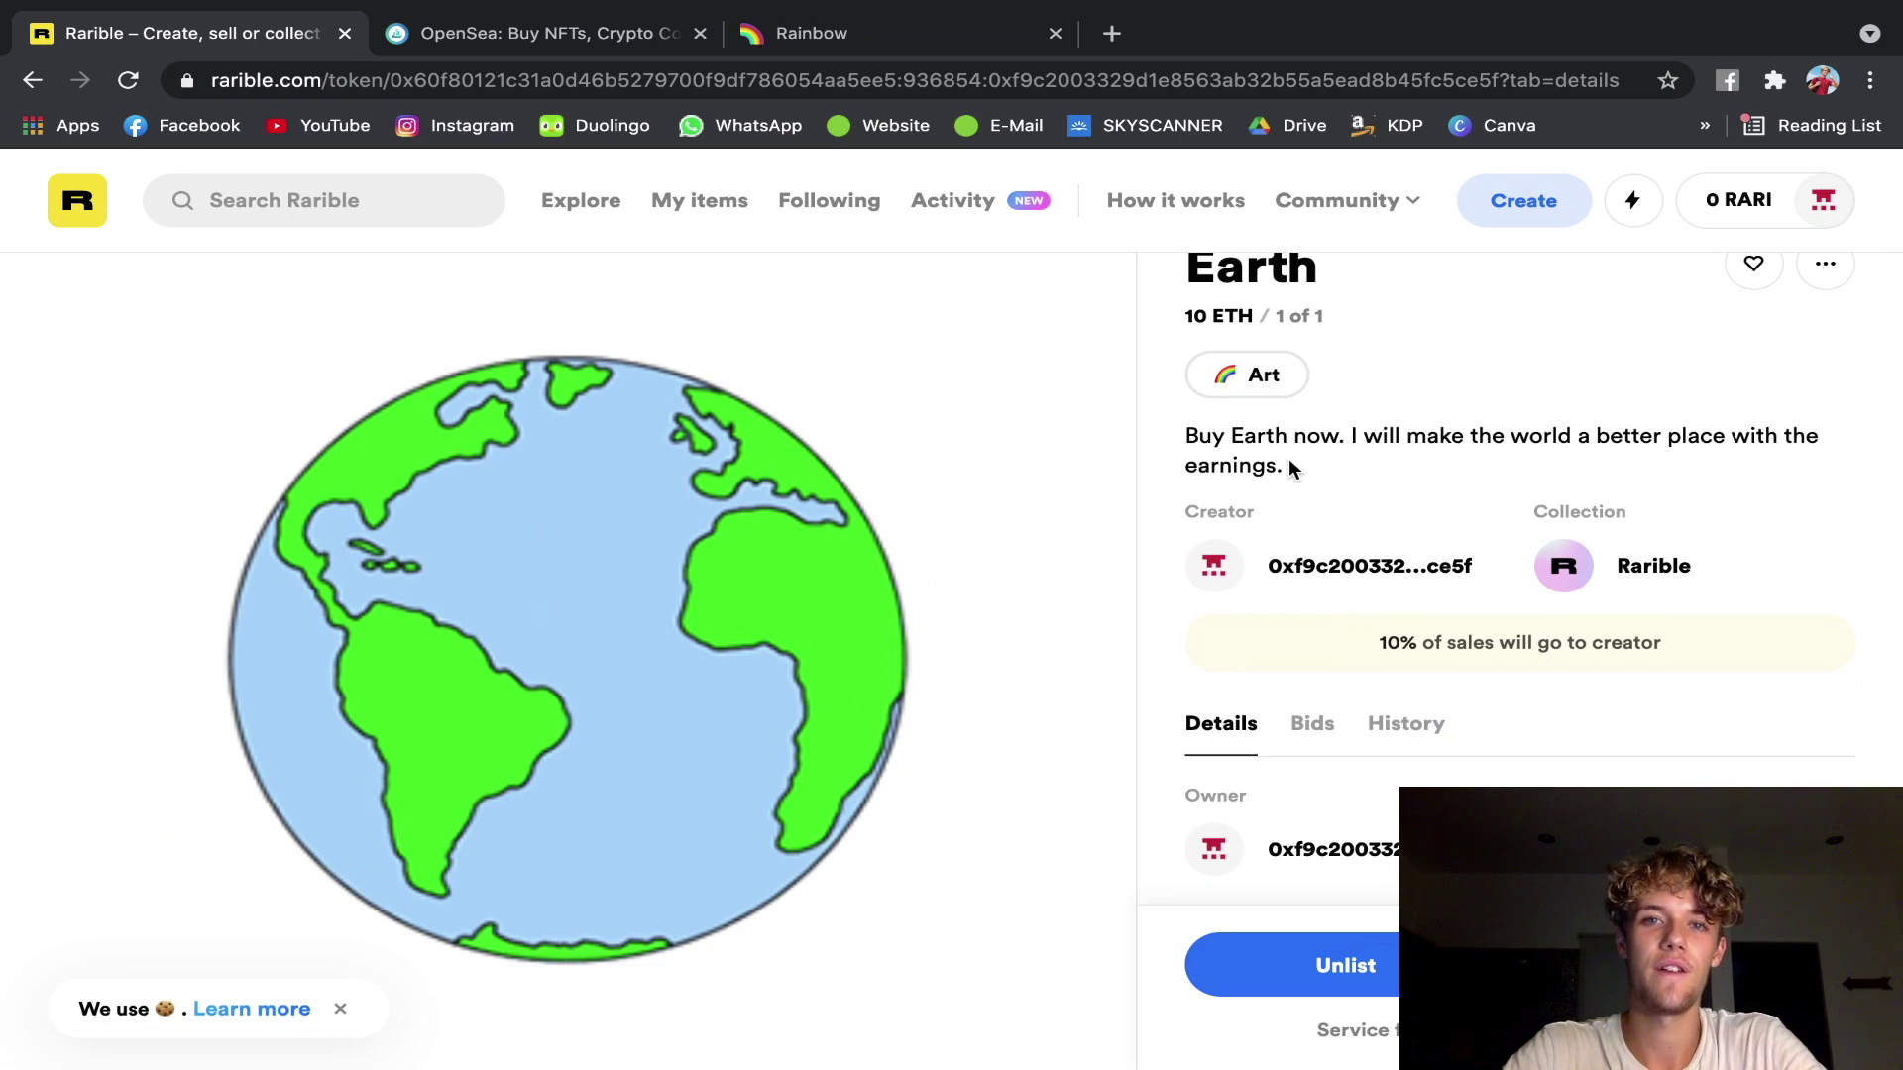
scroll(1449, 514, "up", 1)
scroll(1449, 514, "down", 1)
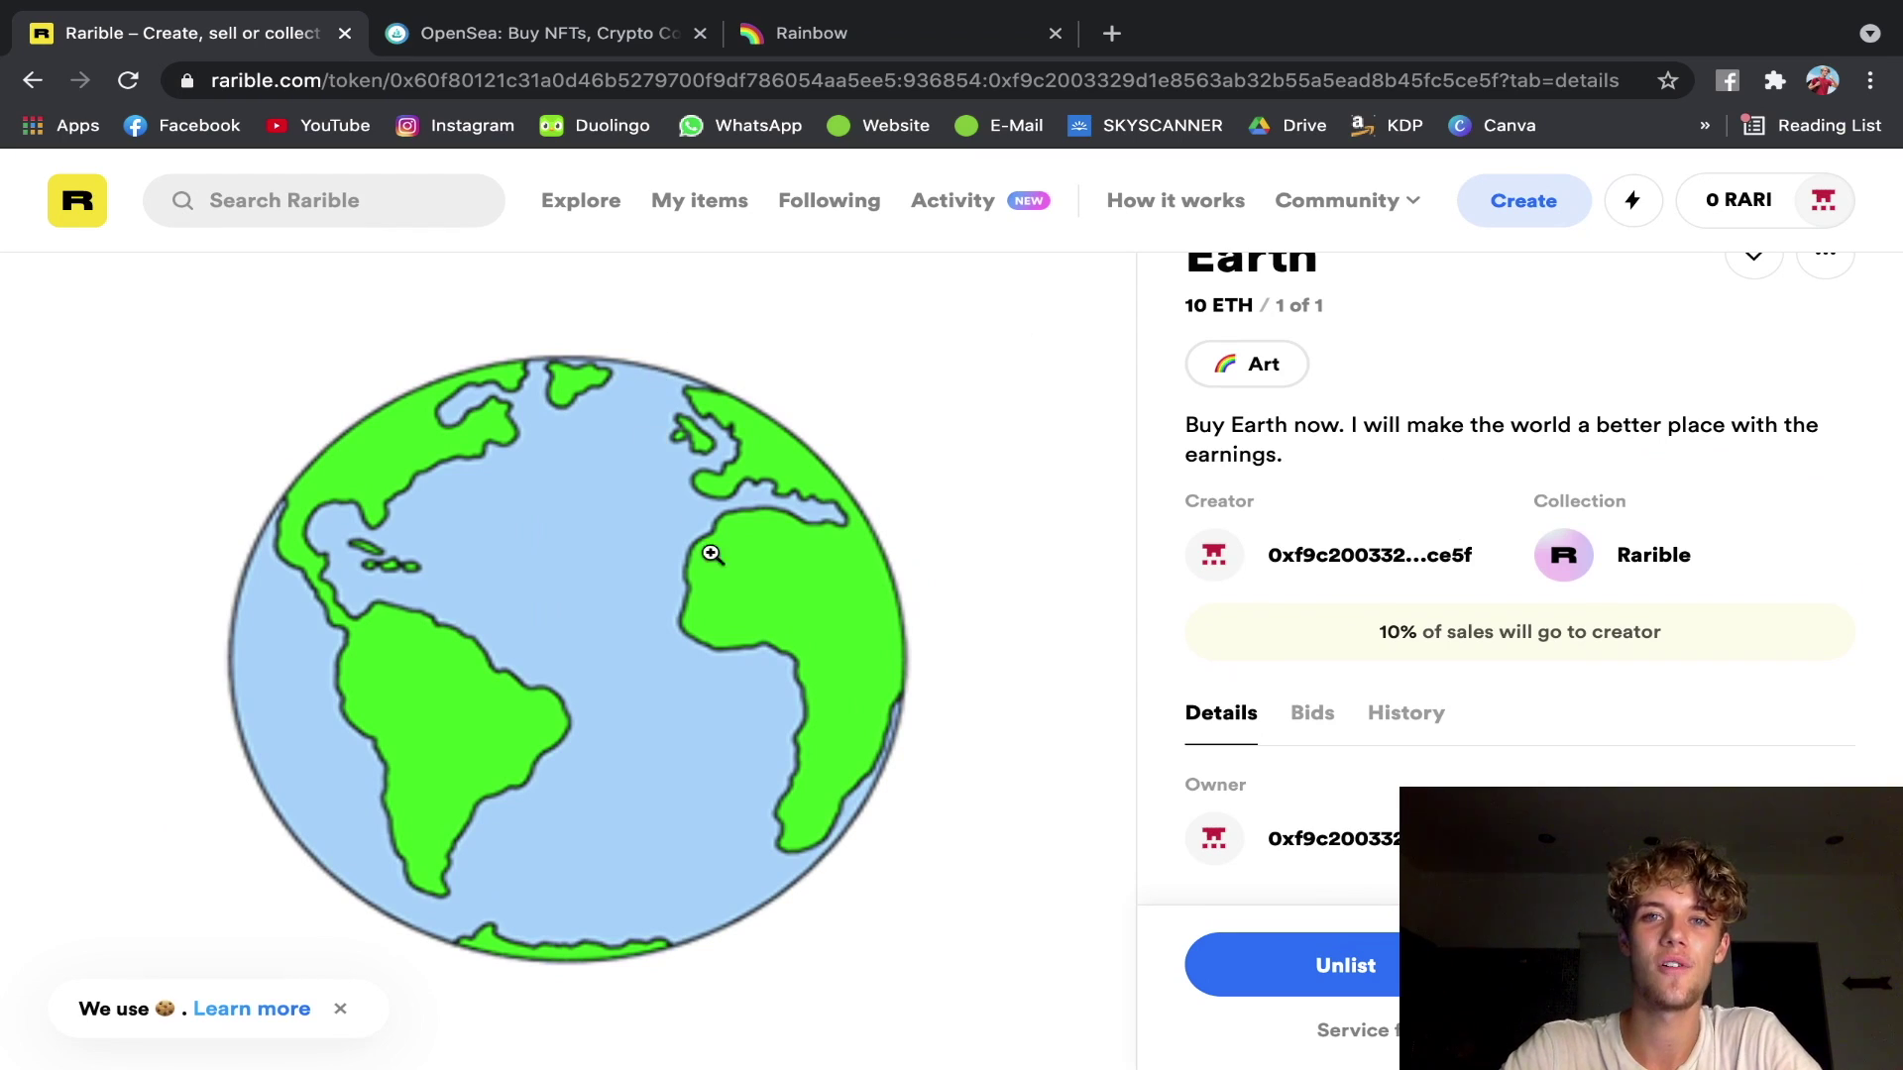
scroll(1449, 627, "down", 1)
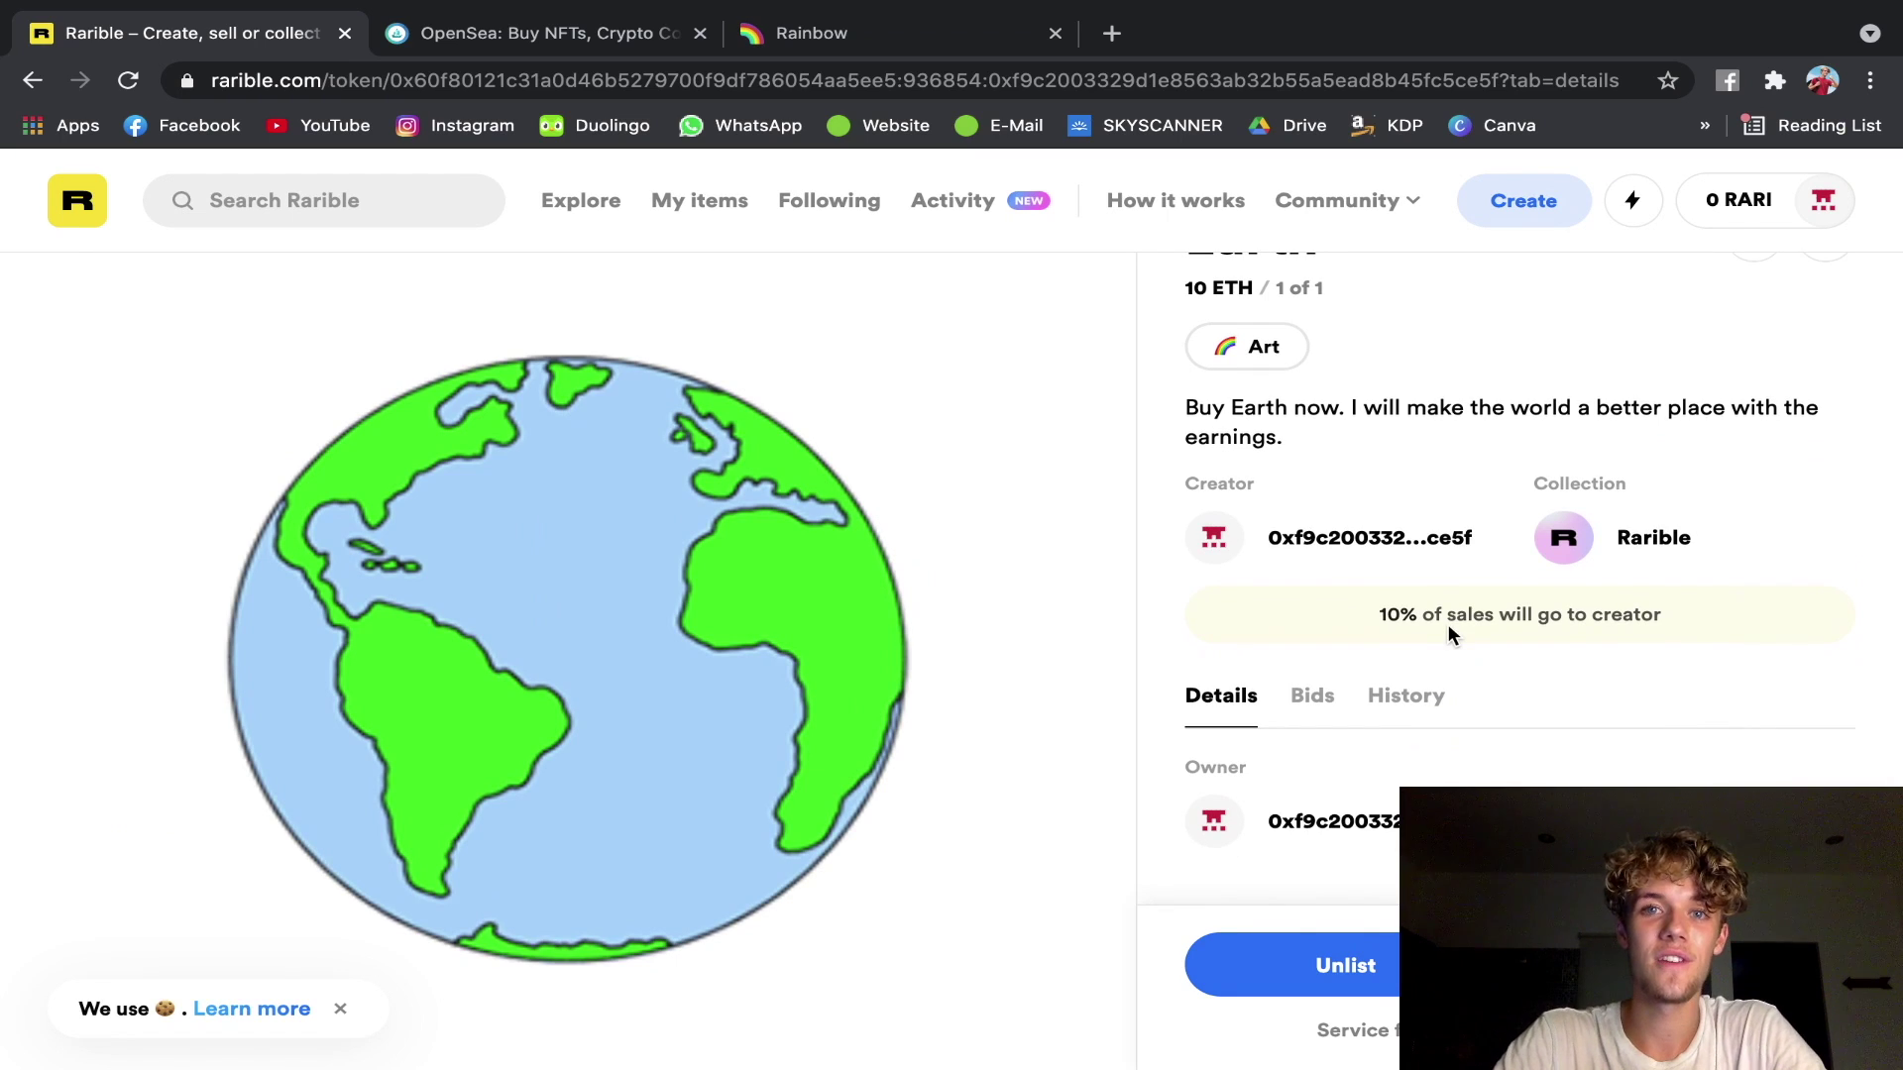